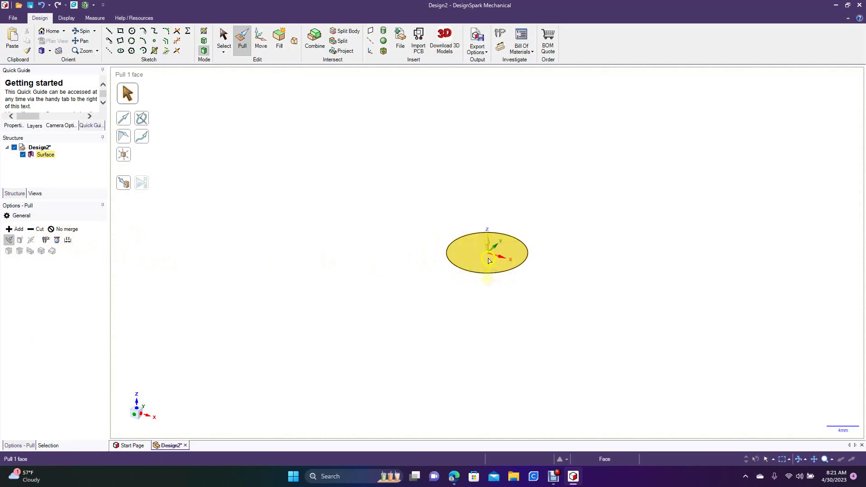
Pull the circular surface symmetrically to both sides into a solid cylinder with a total length of 20 mm
left_click(478, 259)
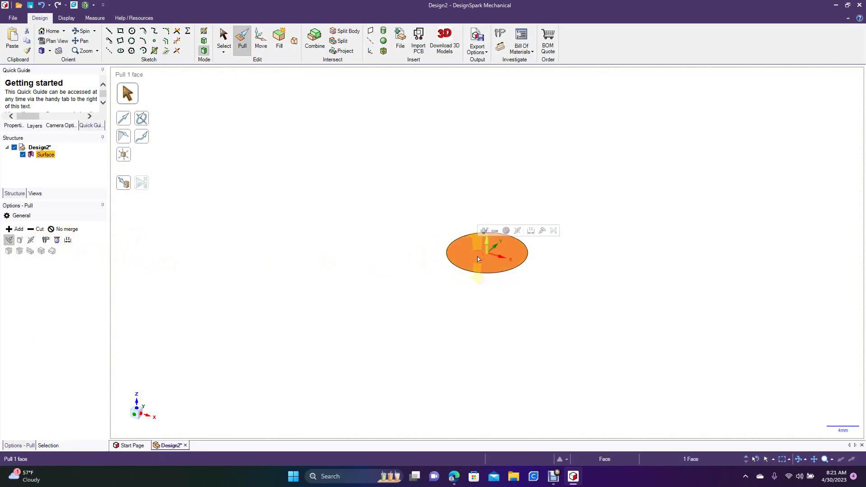
left_click(31, 241)
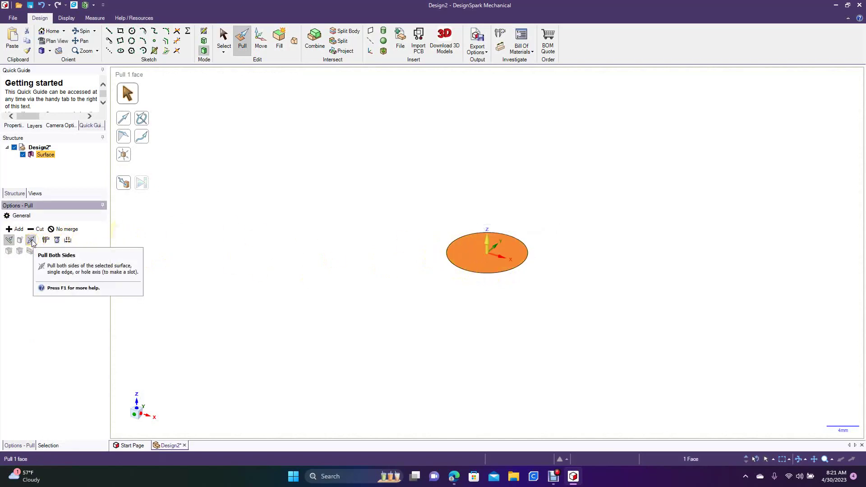
left_click(31, 240)
left_click(471, 252)
left_click_drag(471, 254, 472, 180)
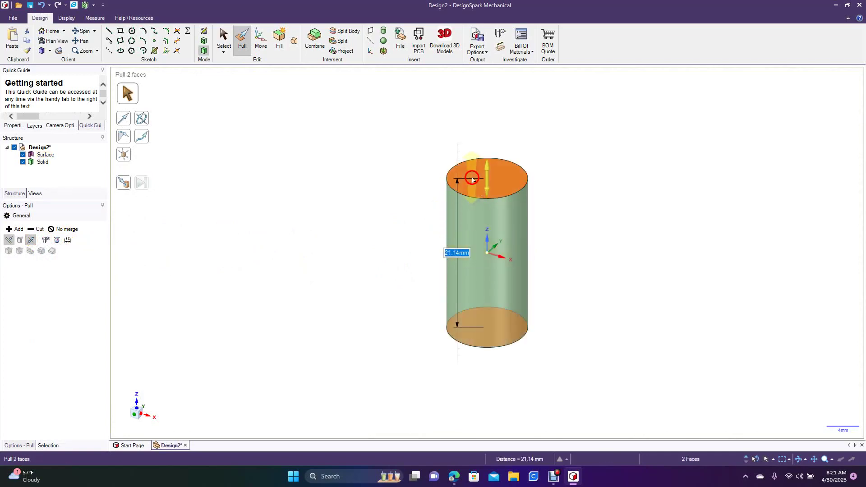
type("20")
key("Return")
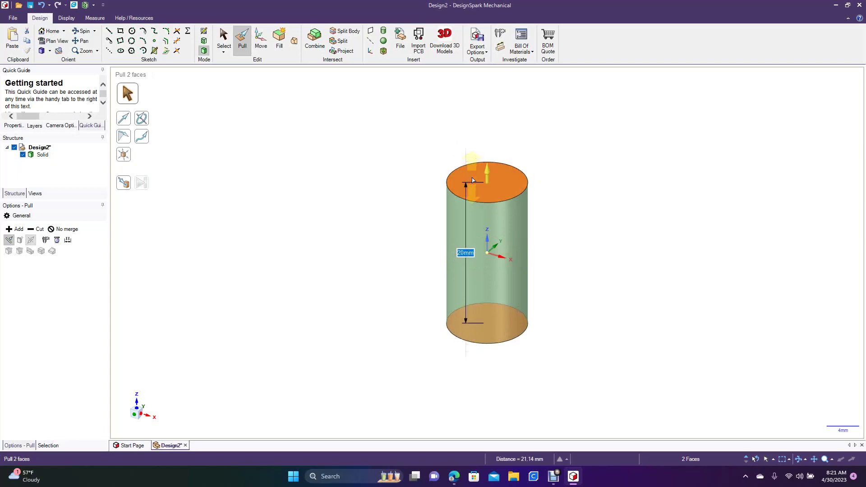
left_click(222, 37)
left_click(354, 203)
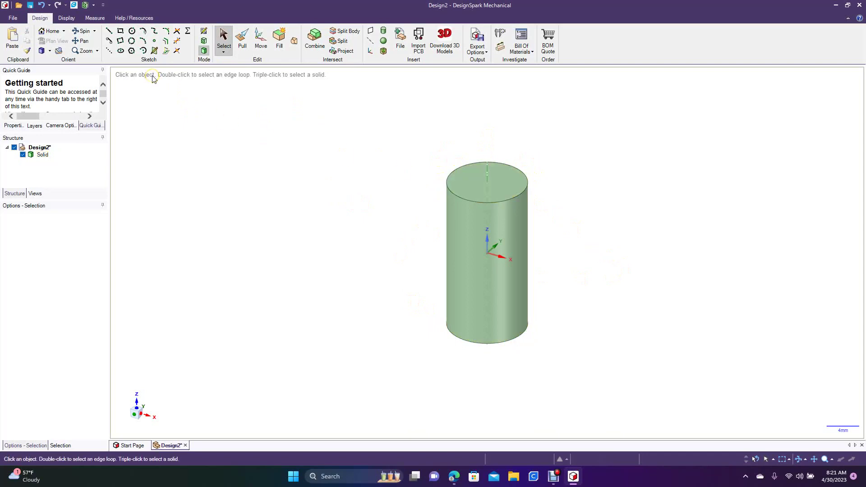
Sketch a 15 mm diameter circle centred on the cylinder's top face
left_click(132, 32)
left_click(486, 182)
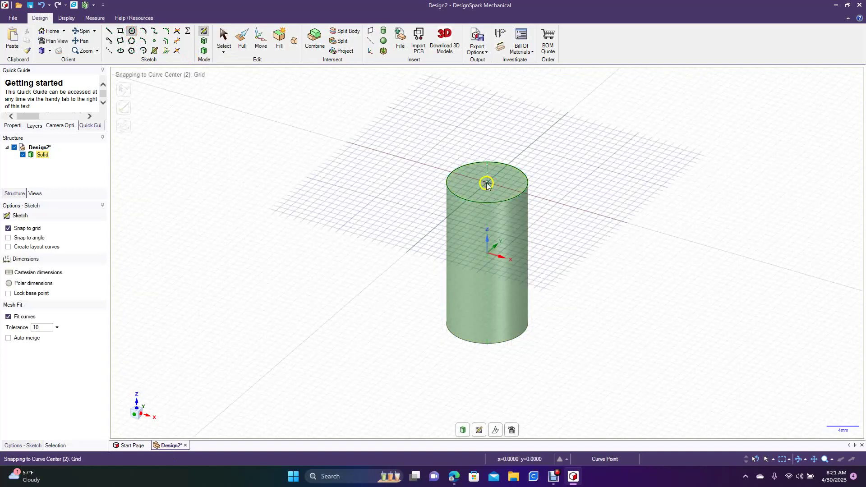
left_click(487, 183)
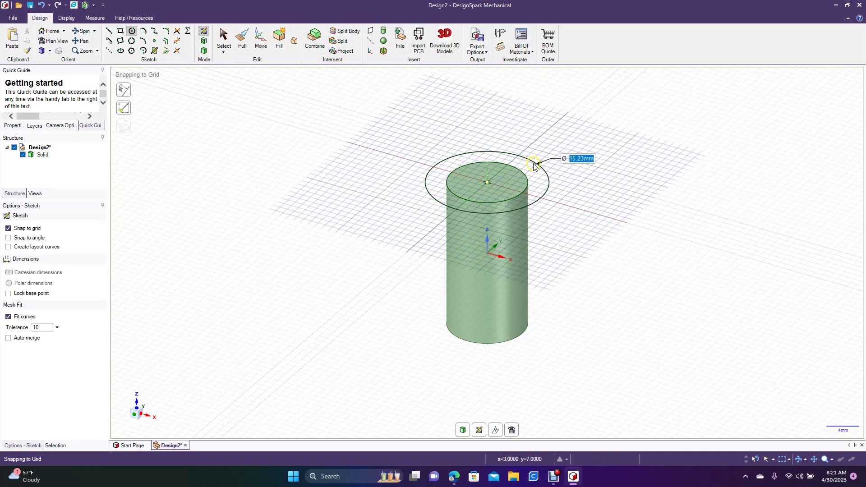
type("1")
key("Return")
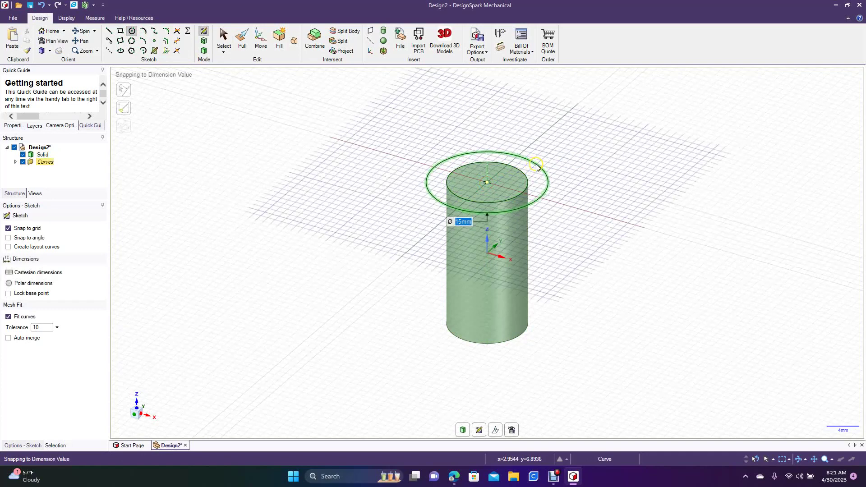
Pull the 15 mm circle, including its inner area, upward 3 mm to form a round bolt head
left_click(224, 36)
left_click(242, 38)
left_click(470, 224)
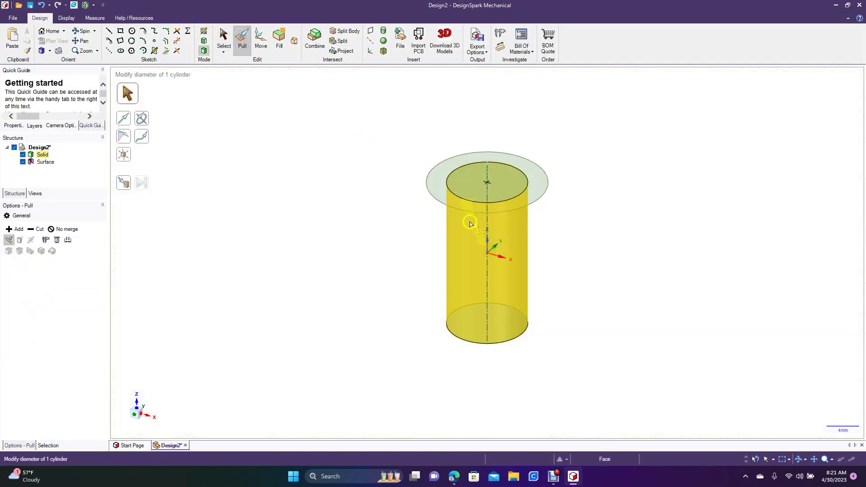
left_click(440, 191)
left_click(465, 193, "ctrl")
left_click_drag(465, 193, 473, 173)
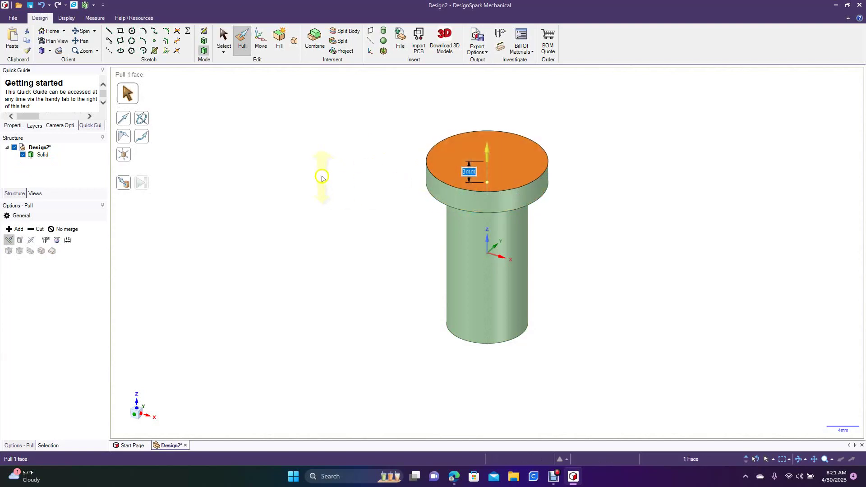
left_click(323, 178)
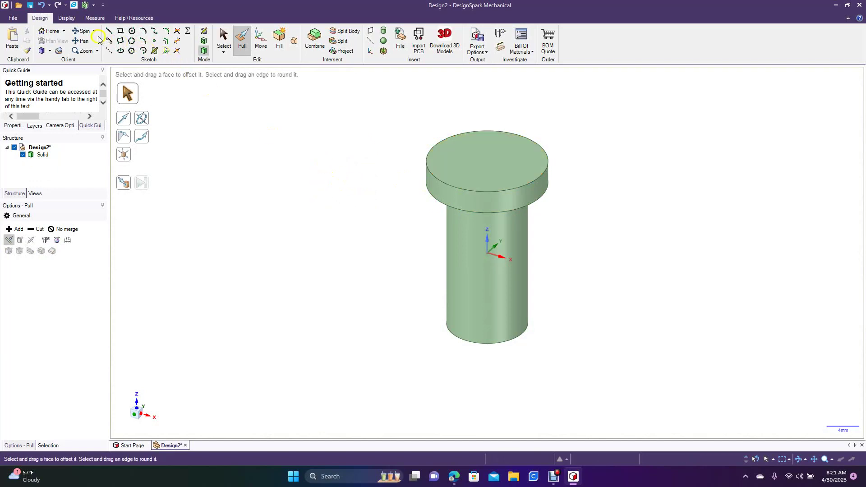
Sketch a six-sided polygon with a 15 mm internal diameter centred on the round head's top face, circumscribing its edge
left_click(133, 52)
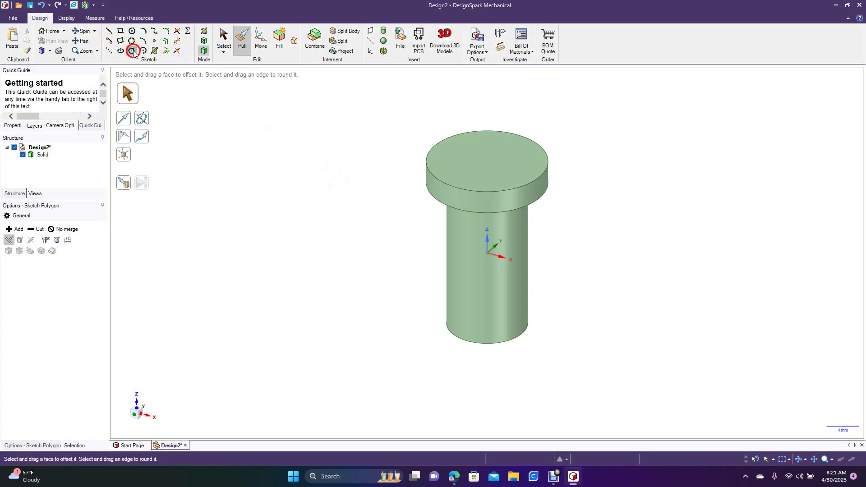
left_click(487, 164)
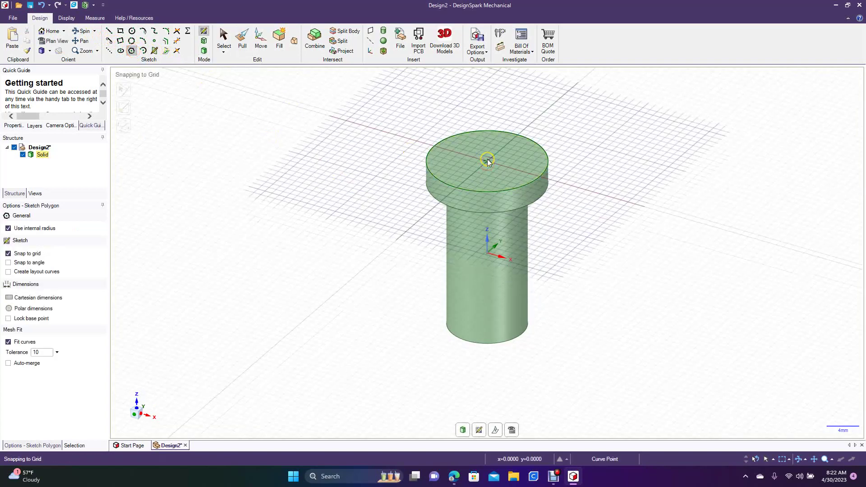
left_click(487, 161)
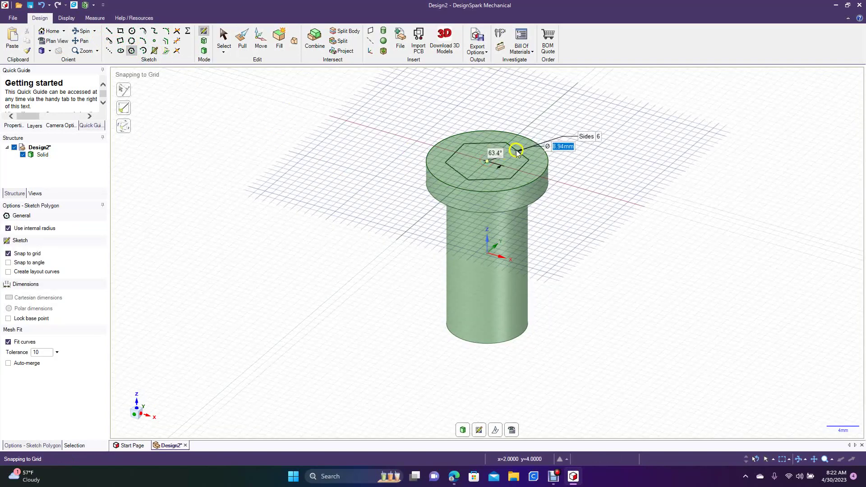
left_click(542, 149)
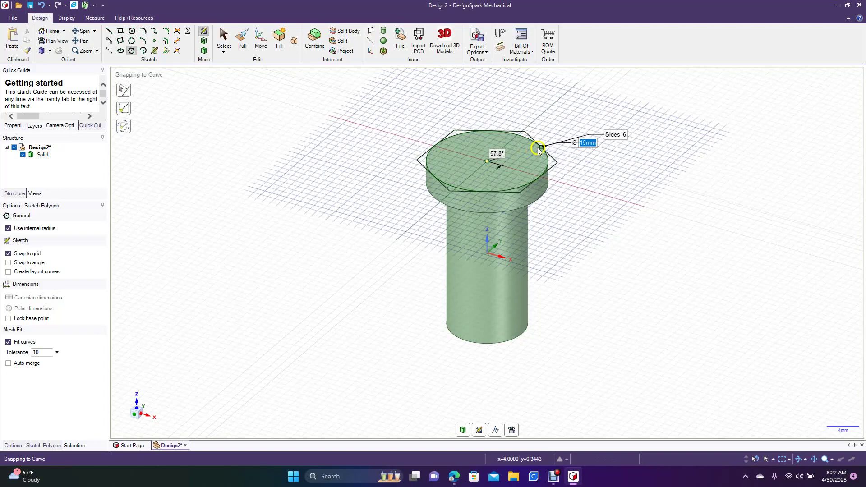
left_click(539, 150)
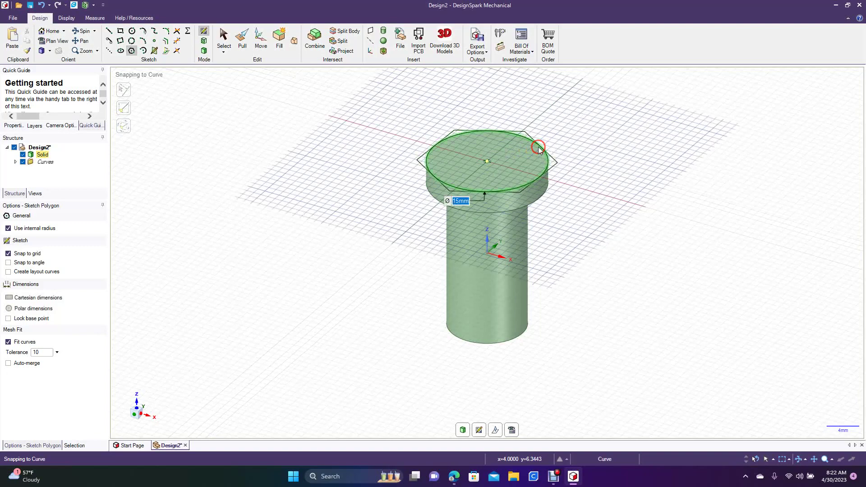
Pull the six corner faces outside the round head up to its lower edge, making the head hexagonal
left_click(241, 44)
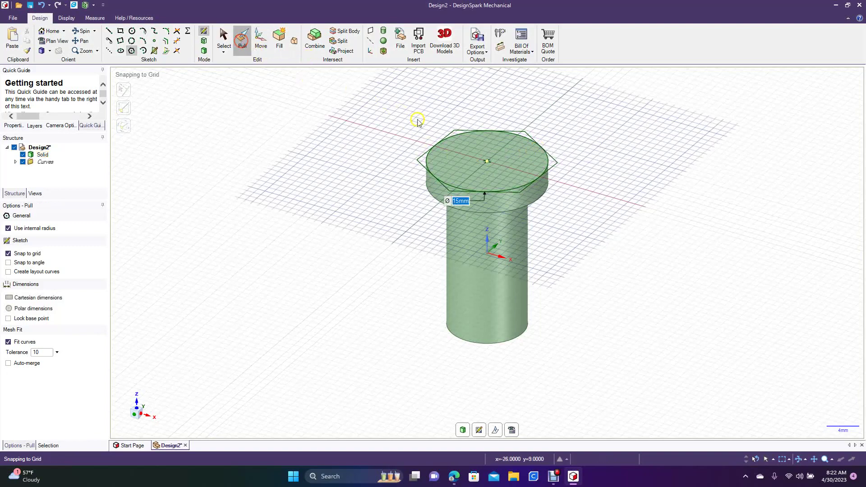
left_click(456, 133)
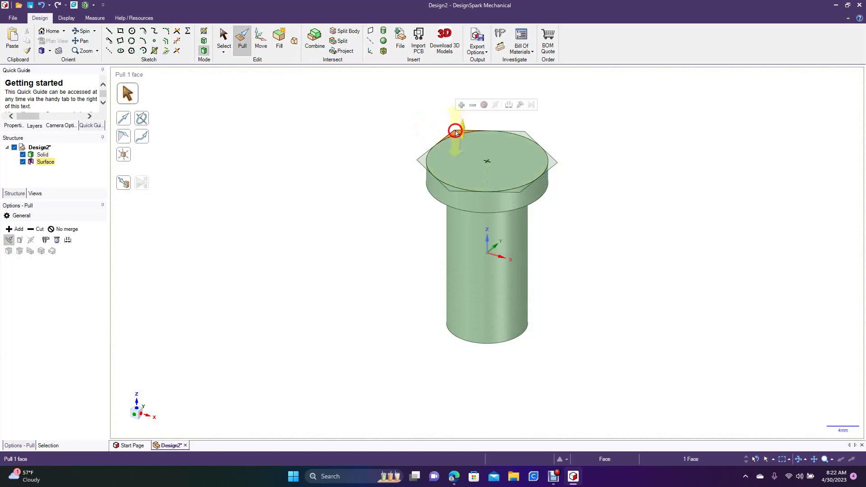
left_click(423, 164, "ctrl")
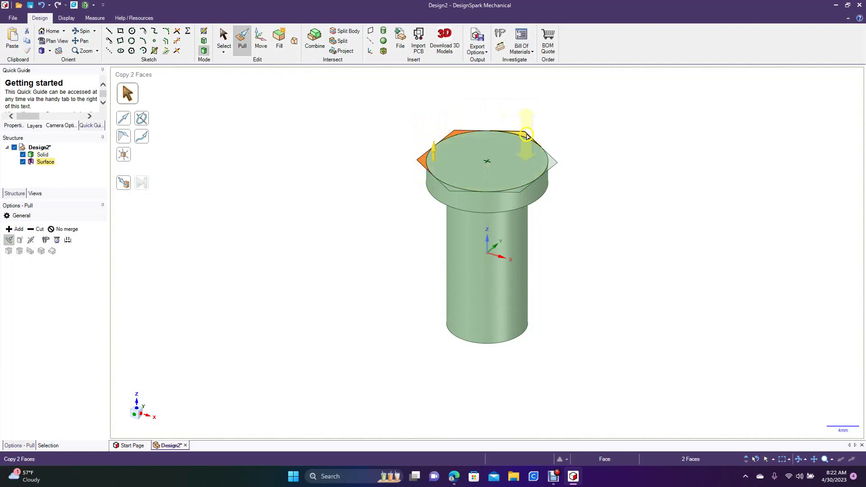
left_click(551, 164, "ctrl")
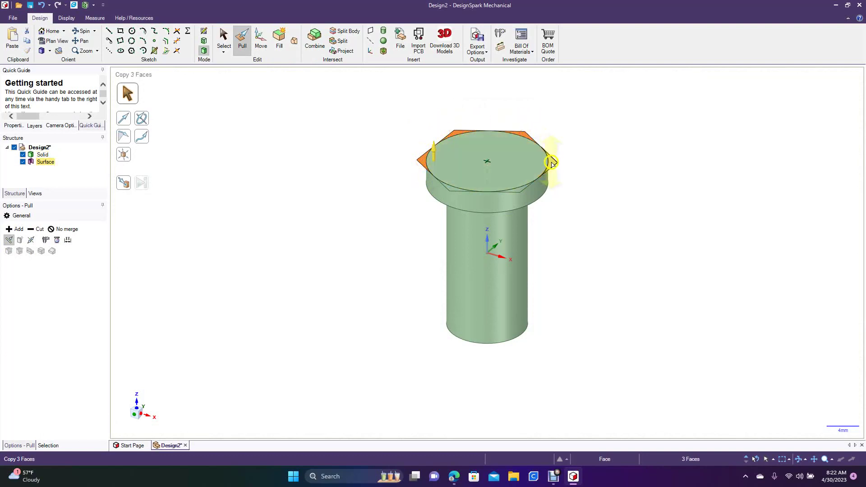
left_click(518, 191, "ctrl")
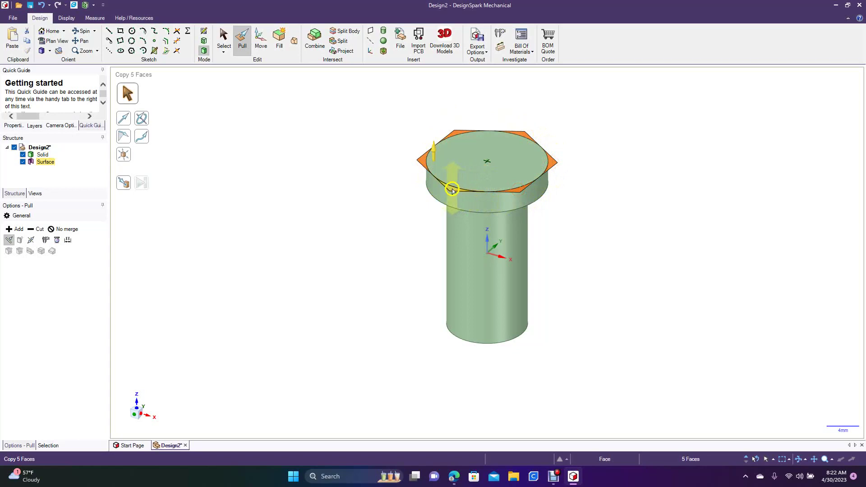
left_click(453, 190, "ctrl")
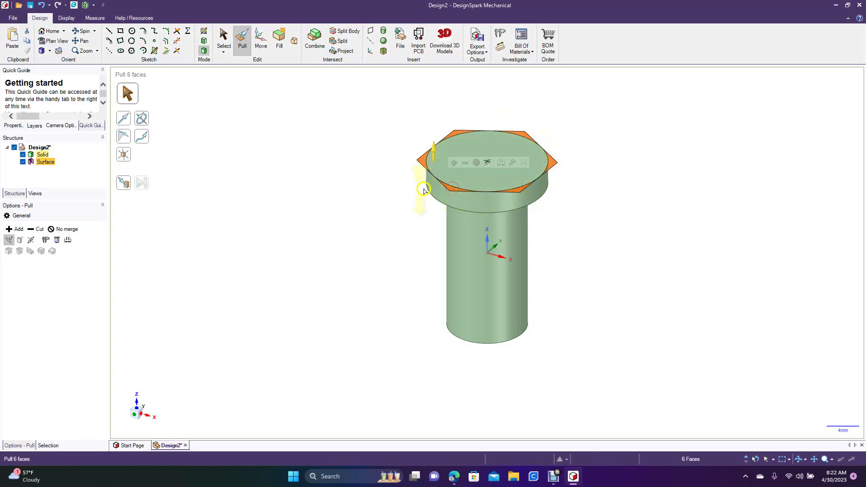
left_click(126, 185)
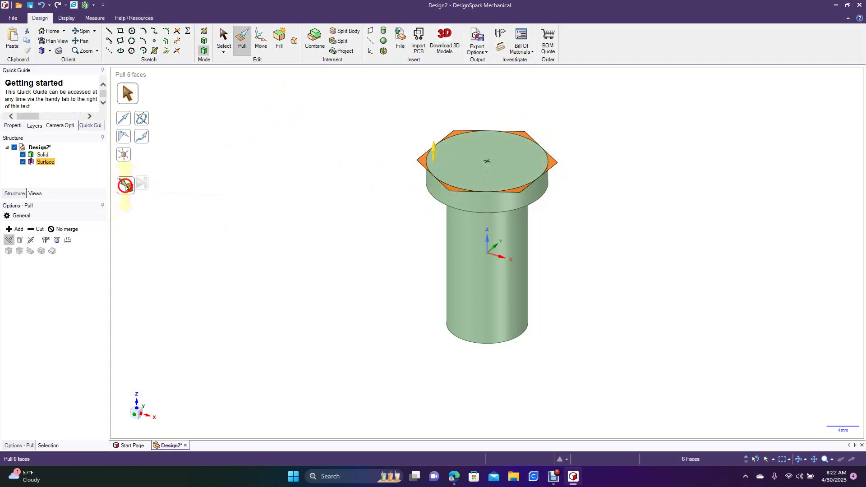
left_click(461, 214)
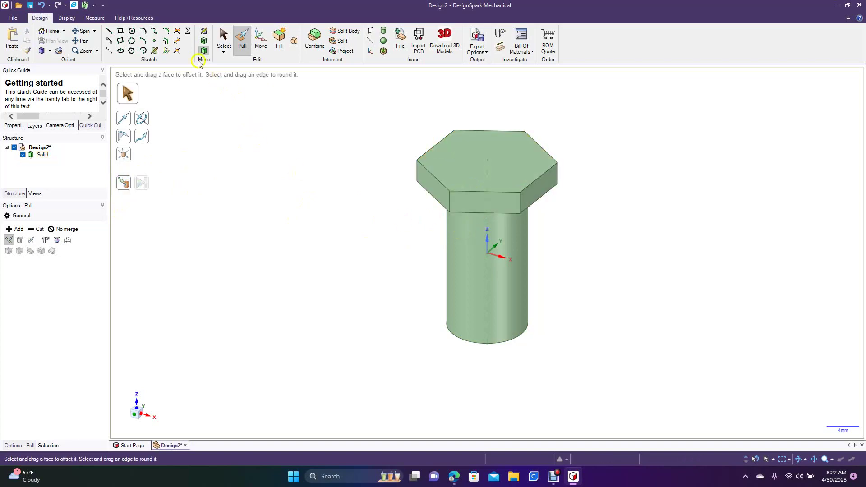
Pull the hexagonal head's top face outward by 2 mm to thicken the head
left_click(82, 31)
left_click_drag(243, 183, 299, 211)
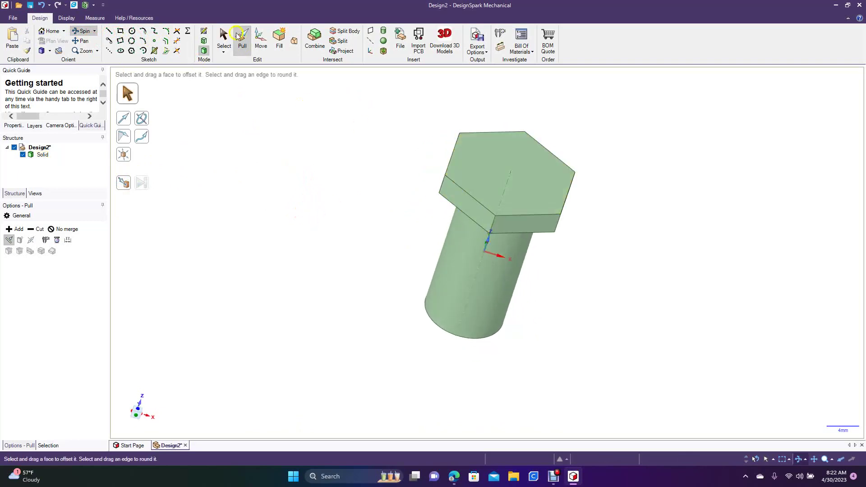
left_click(471, 142)
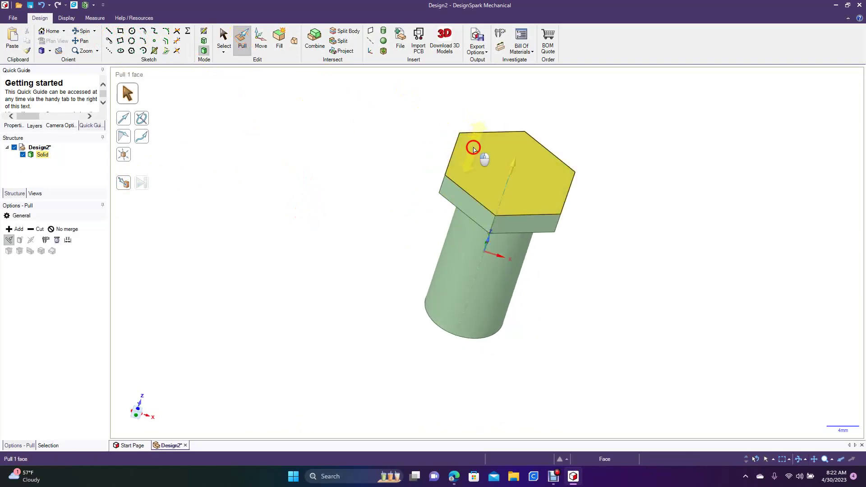
left_click_drag(474, 149, 487, 167)
left_click(486, 168)
type("2")
key("Return")
left_click(356, 149)
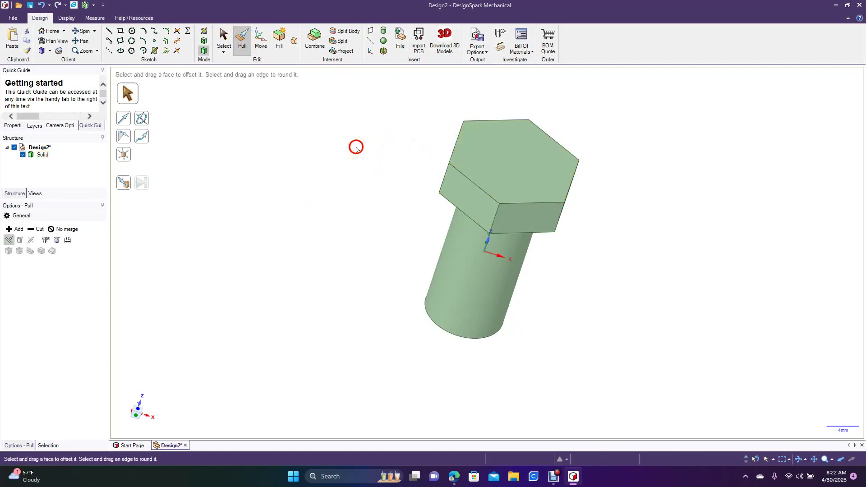
Chamfer the full loop of six edges around the hexagonal head's top face by 0.5 mm
left_click(79, 32)
left_click_drag(376, 251, 355, 257)
left_click(245, 44)
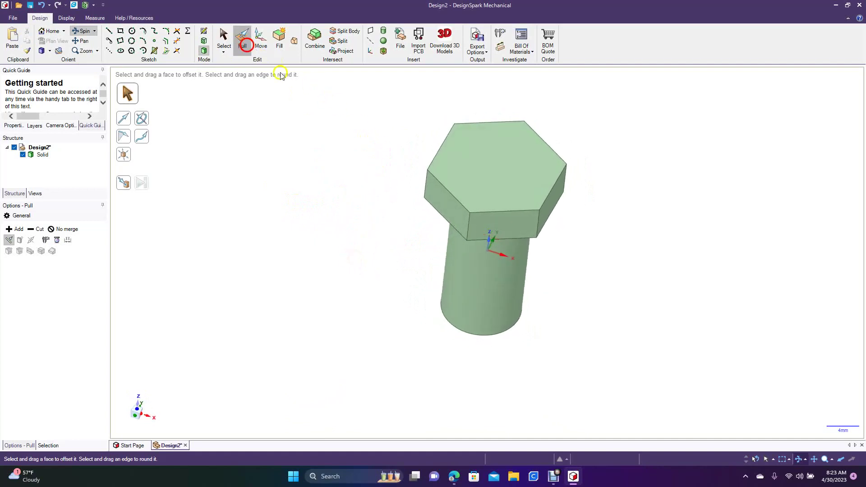
left_click(446, 190)
double_click(448, 191)
left_click_drag(448, 191, 332, 217)
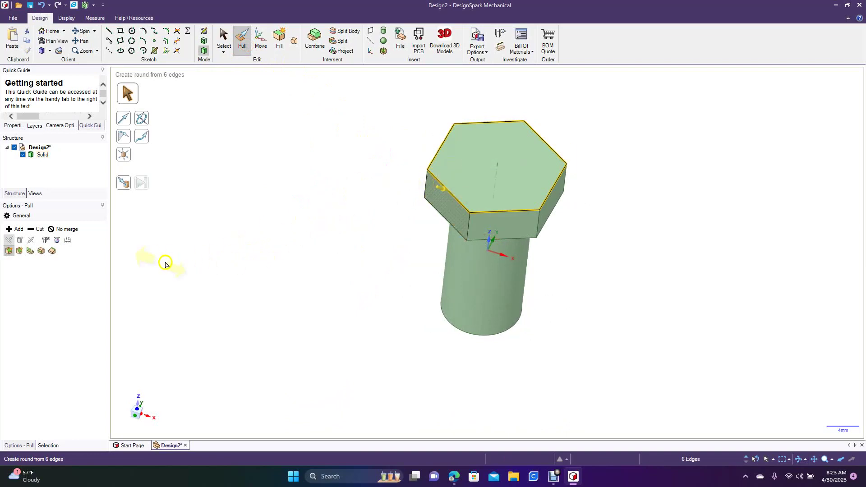
left_click(21, 252)
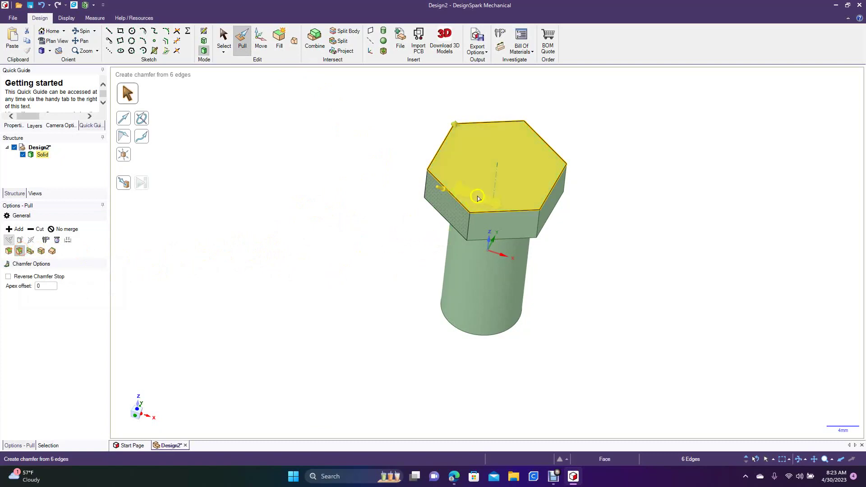
left_click_drag(459, 202, 467, 201)
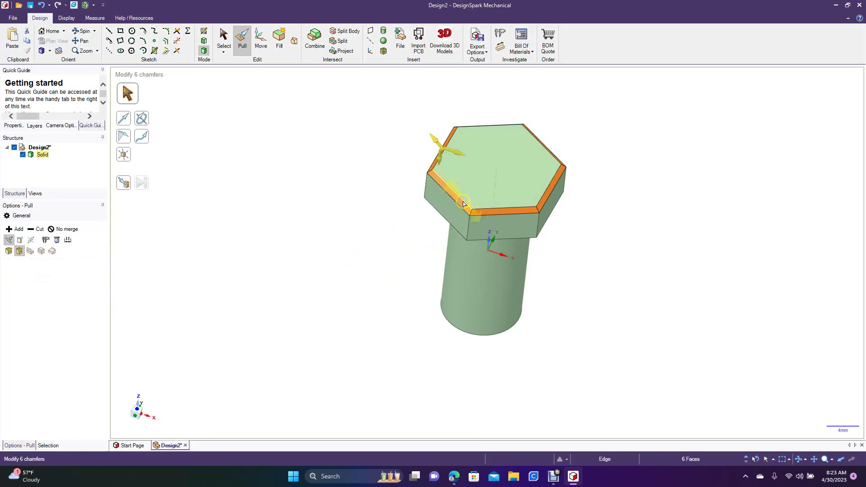
key("ctrl+z")
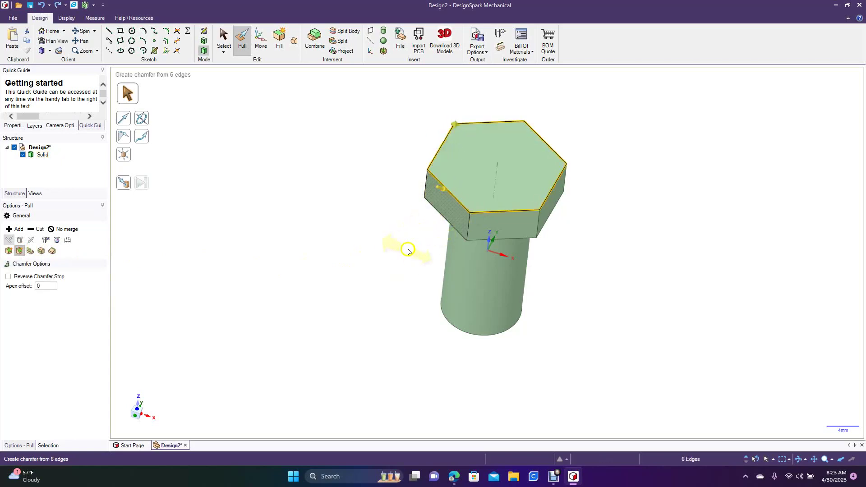
key("space")
type(".5")
key("Return")
left_click(378, 224)
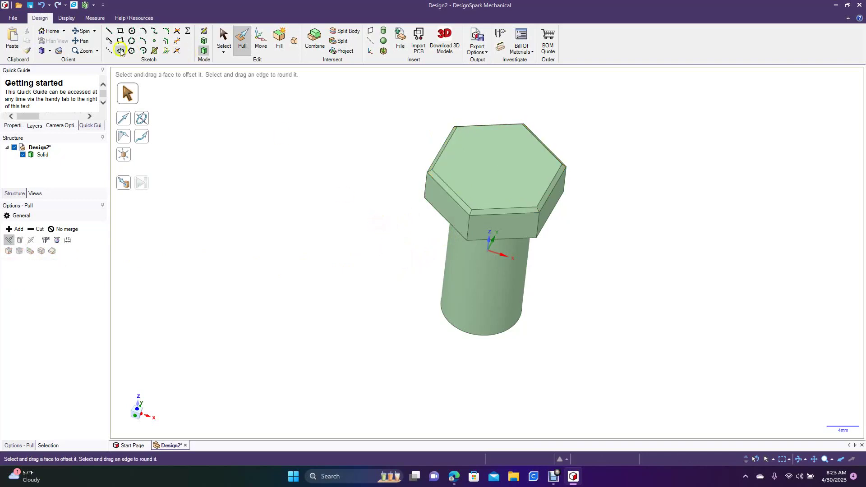
Copy the head's underside face with its circular shank edge and move the copy about 25.8 mm down the shank axis, beyond the shank end
left_click(86, 32)
left_click_drag(250, 92, 265, 130)
key("s")
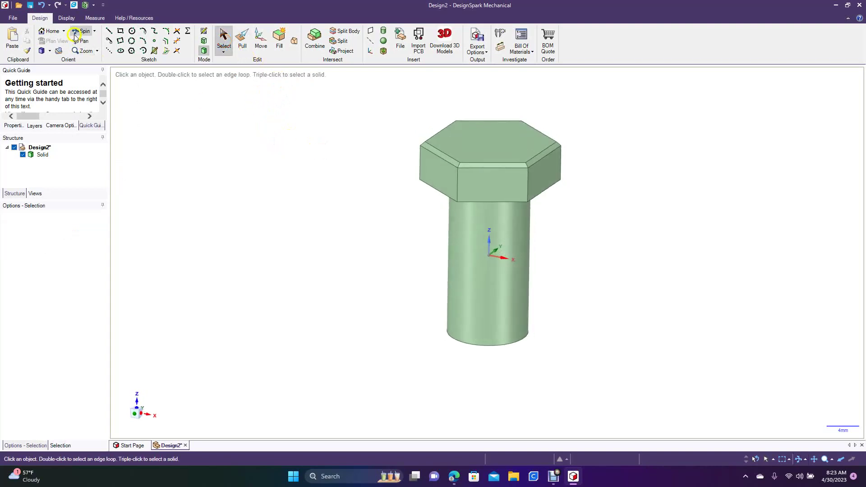
mouse_move(241, 225)
middle_mouse_down()
mouse_move(239, 153)
mouse_move(226, 147)
mouse_move(250, 131)
mouse_move(224, 135)
mouse_move(235, 139)
middle_mouse_up()
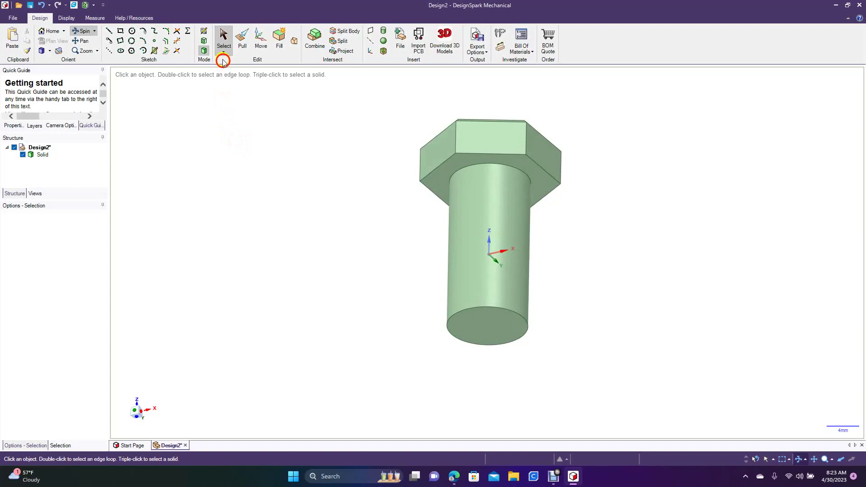
left_click(225, 44)
left_click(446, 167)
left_click(450, 169)
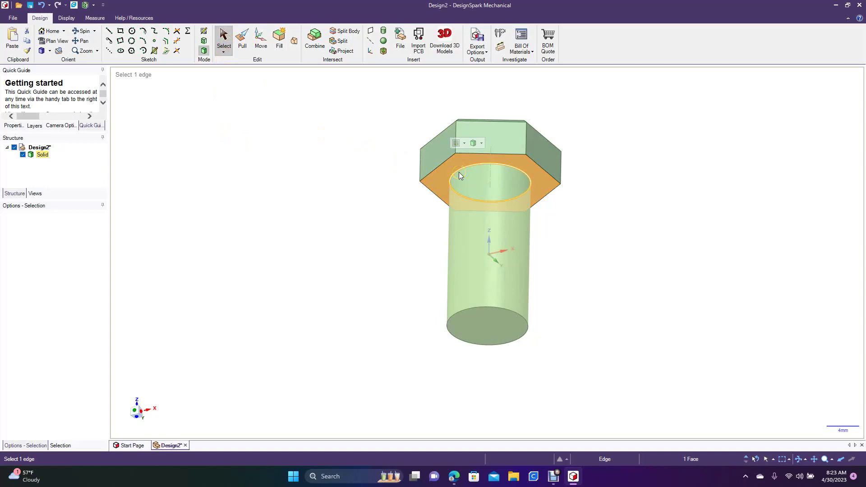
left_click(458, 172, "ctrl")
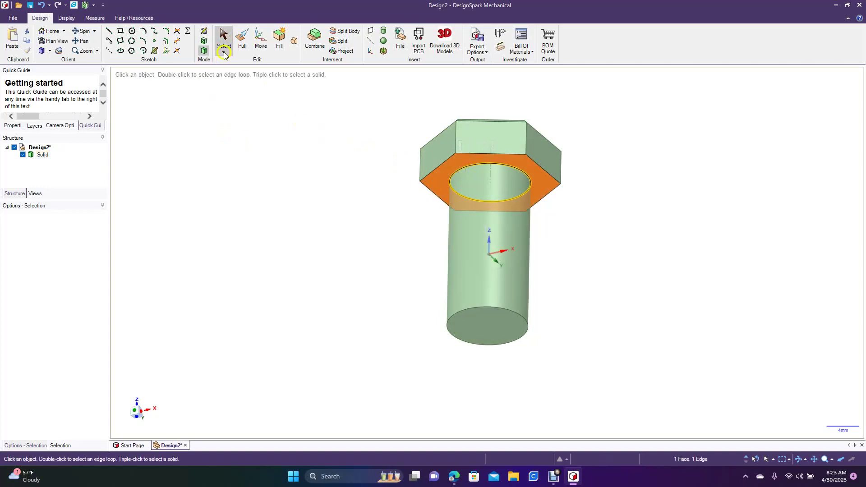
left_click(260, 39)
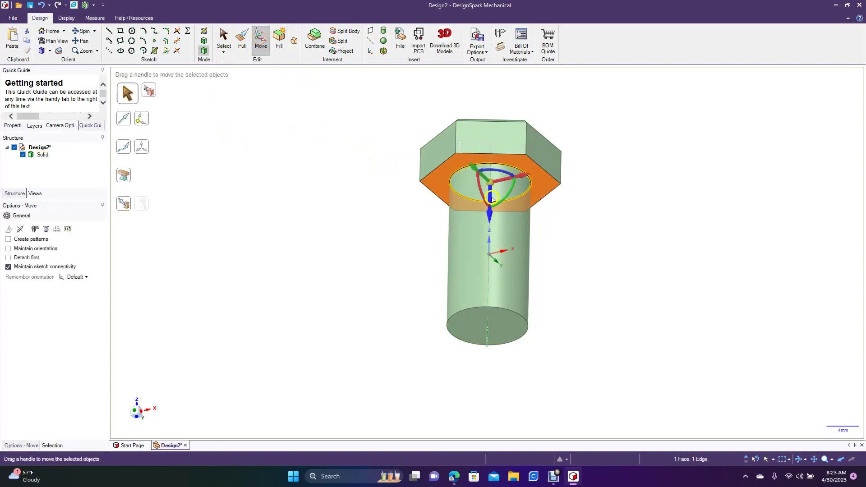
left_click_drag(490, 218, 483, 259)
key("ctrl+z")
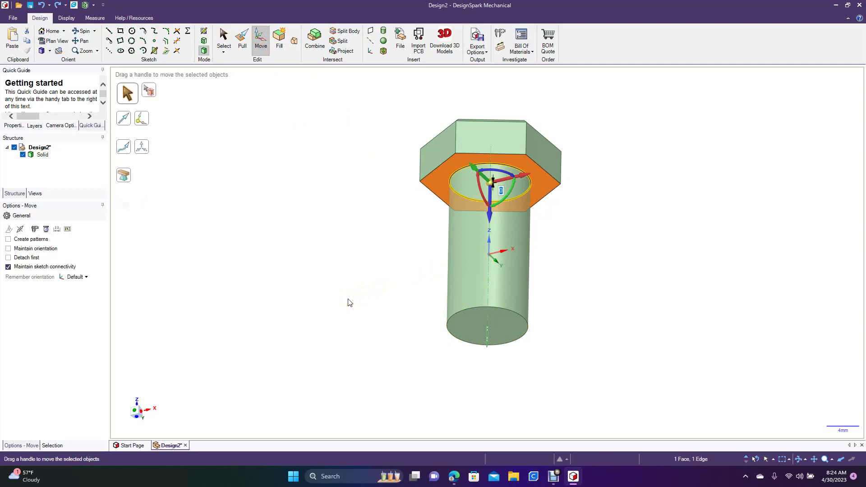
key("ctrl+v")
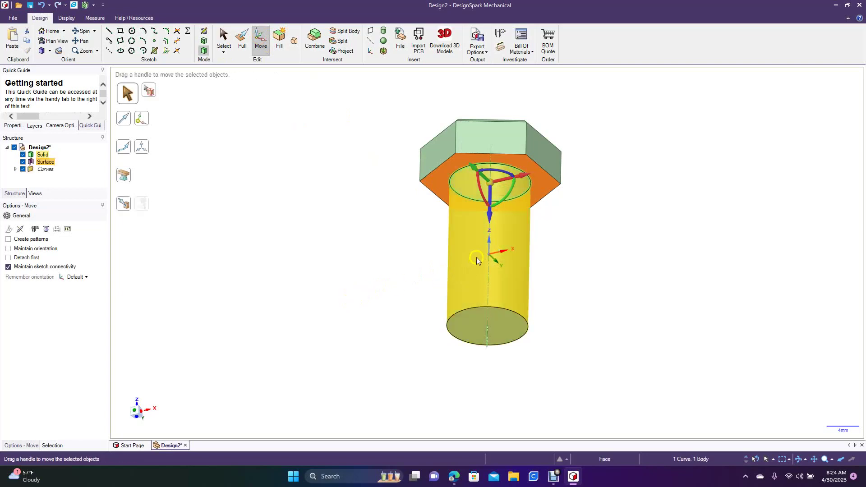
left_click_drag(488, 225, 475, 405)
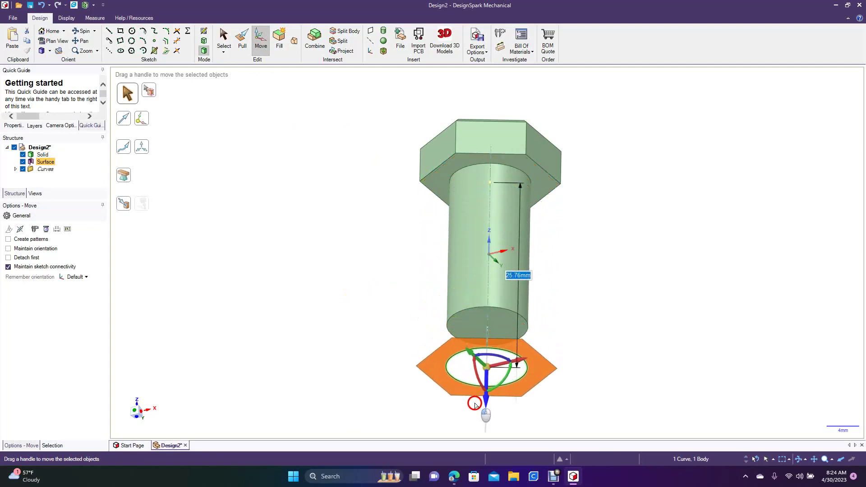
left_click(333, 304)
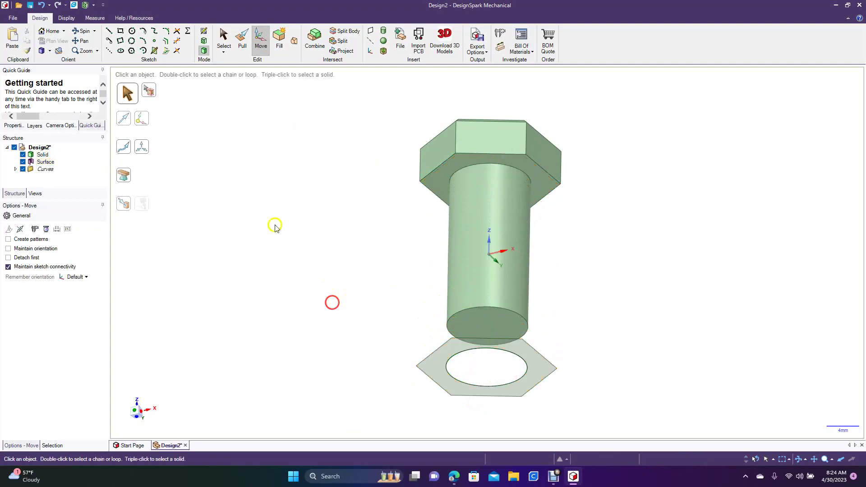
Set the copied circle's diameter to 11 mm and delete the 10 mm hole edge from the copied hexagonal surface
left_click(85, 31)
left_click_drag(260, 199, 272, 137)
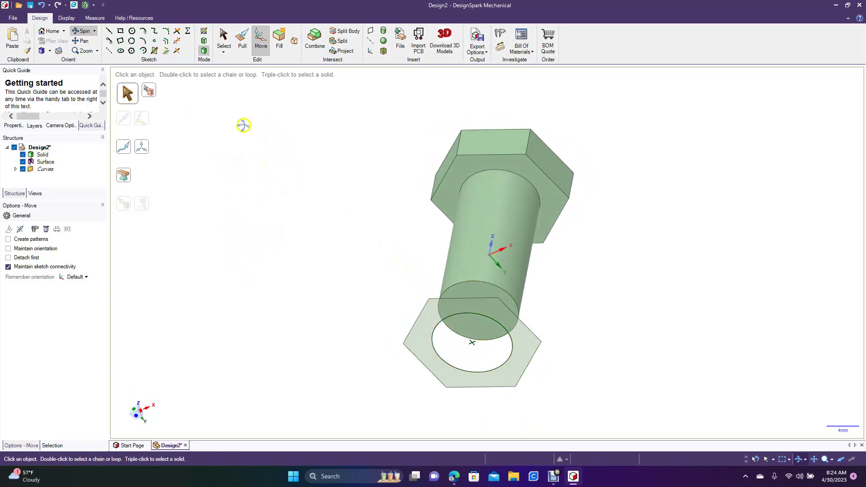
left_click(220, 41)
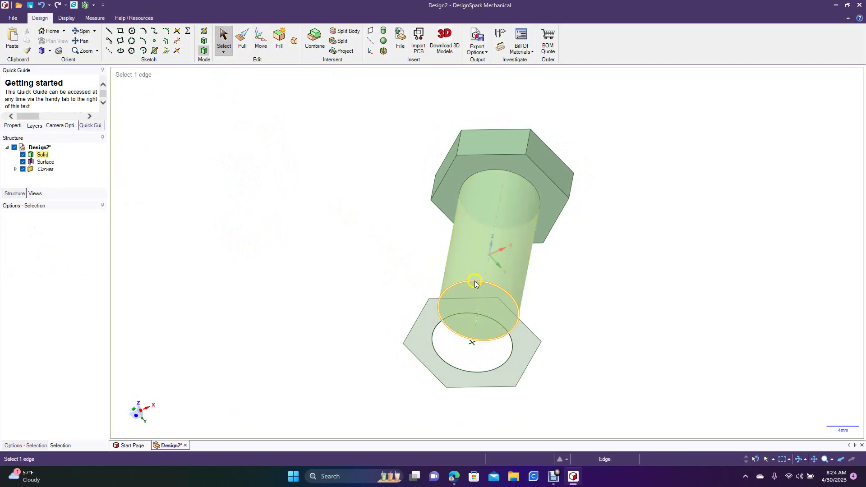
left_click(454, 317)
left_click(454, 317)
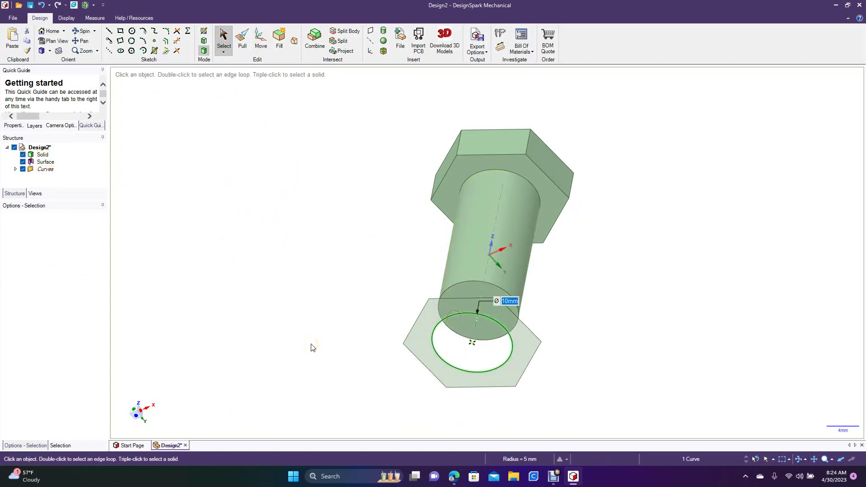
type("11")
key("Return")
left_click(305, 312)
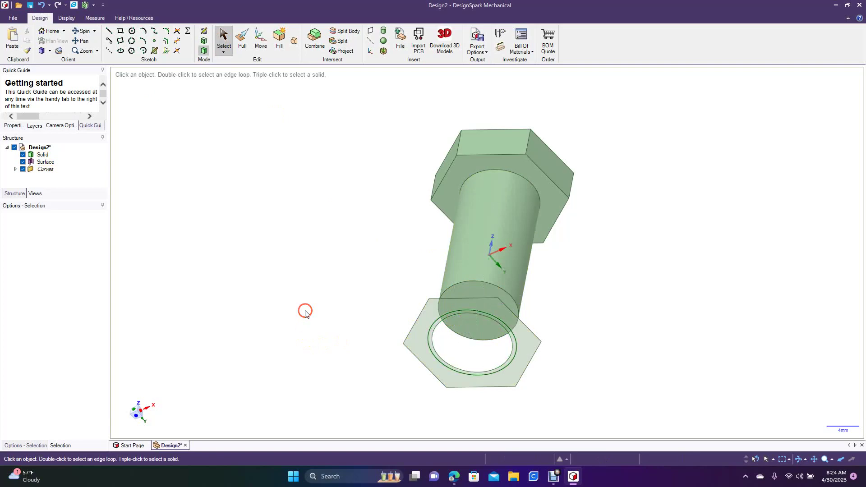
left_click(436, 336)
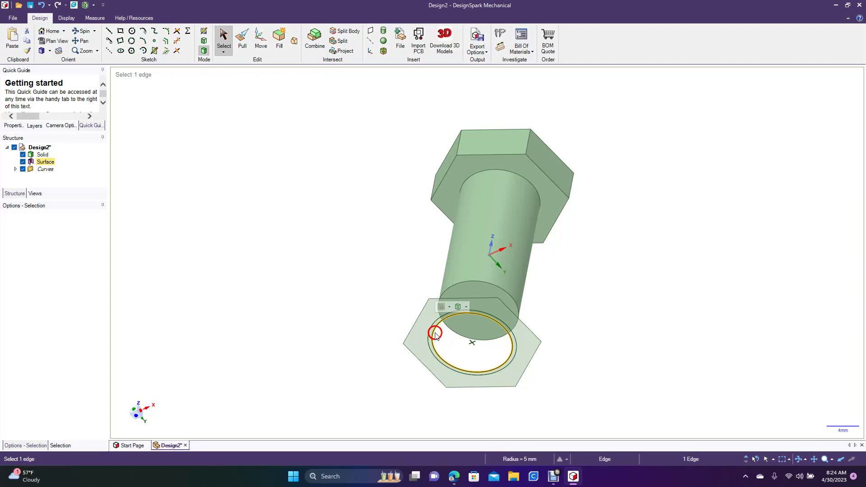
key("Delete")
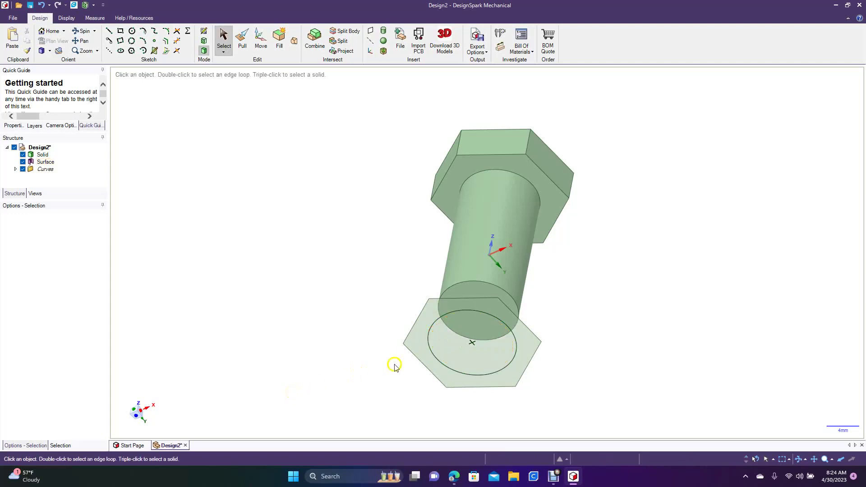
Fill the 11 mm circle on the hexagonal surface to make a circular face
left_click(453, 327)
left_click(437, 320)
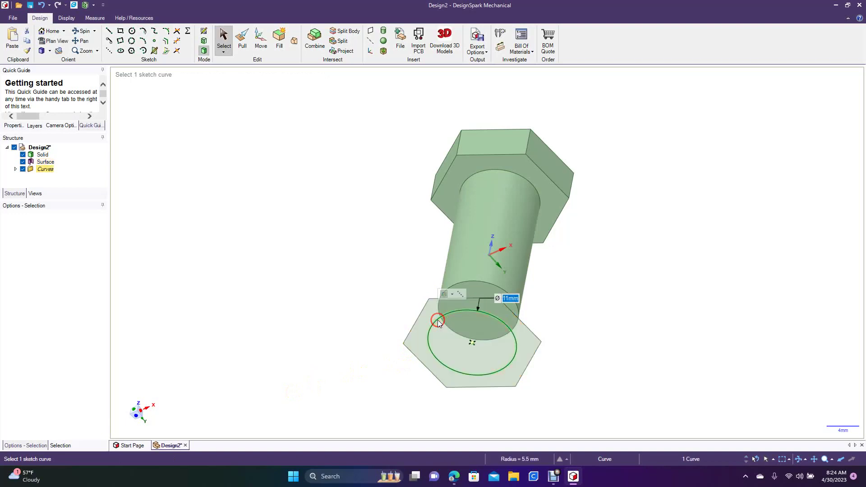
left_click(279, 45)
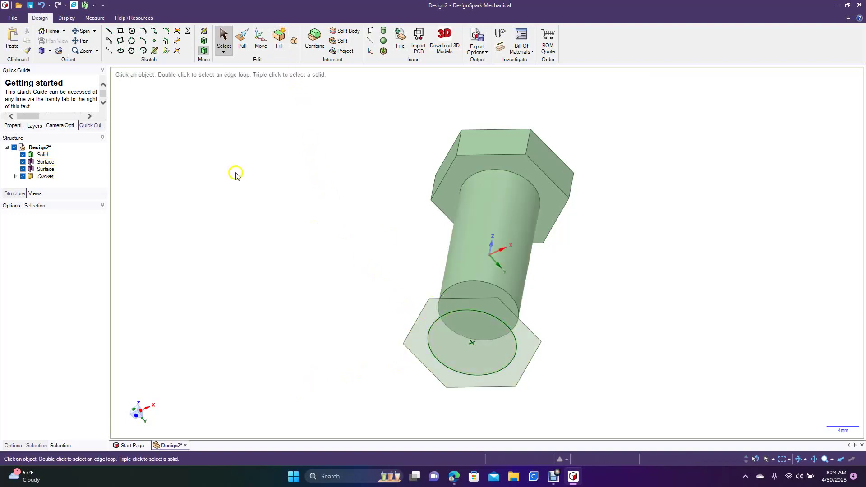
Try to pull the filled circular face out of the hexagonal surface
left_click(243, 39)
left_click(471, 333)
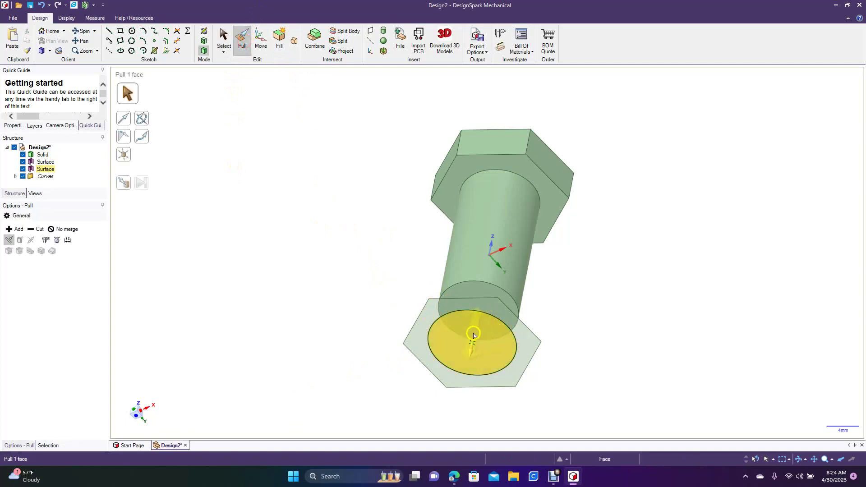
mouse_move(463, 339)
left_mouse_down()
mouse_move(469, 322)
mouse_move(466, 339)
left_mouse_up()
key("ctrl+z")
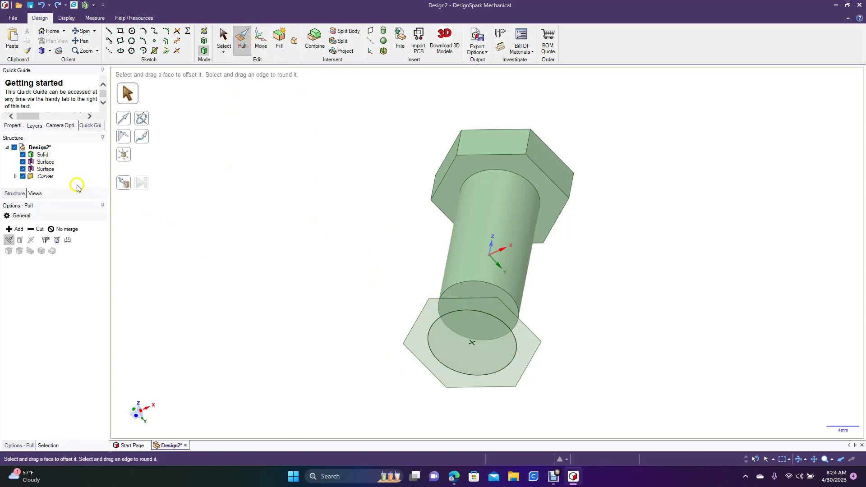
Try to pull the filled circular face with the Cut option to remove it from the hexagonal surface
left_click(41, 228)
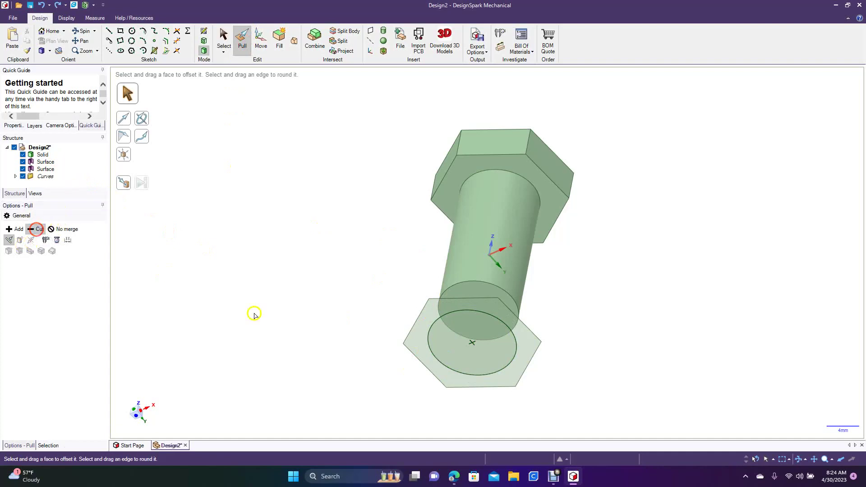
left_click(461, 340)
left_click_drag(459, 337, 456, 348)
left_click(330, 337)
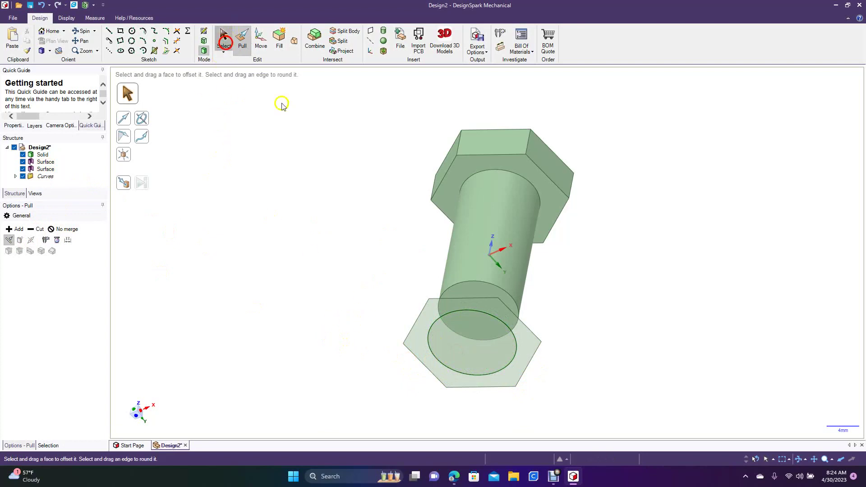
Delete the filled circular surface from inside the hexagonal surface
left_click(224, 37)
left_click(466, 338)
key("Delete")
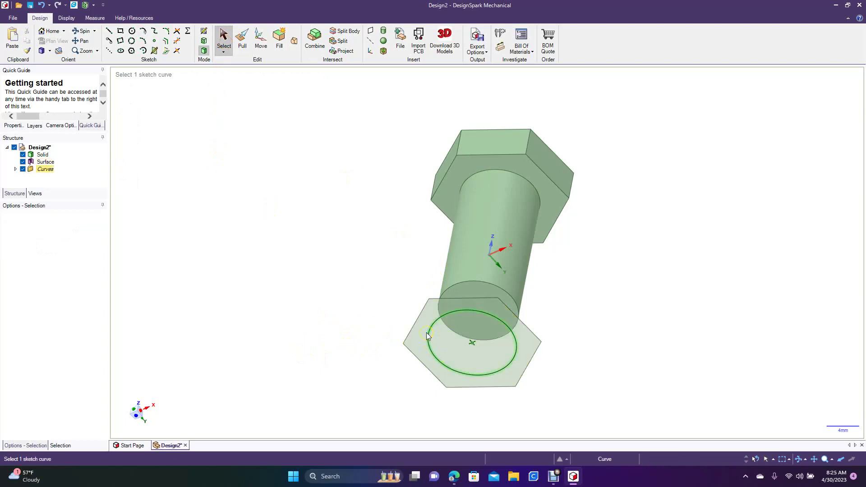
Delete the 11 mm circle curve lying on the hexagonal surface
left_click(82, 30)
left_click_drag(354, 241, 332, 338)
left_click(243, 41)
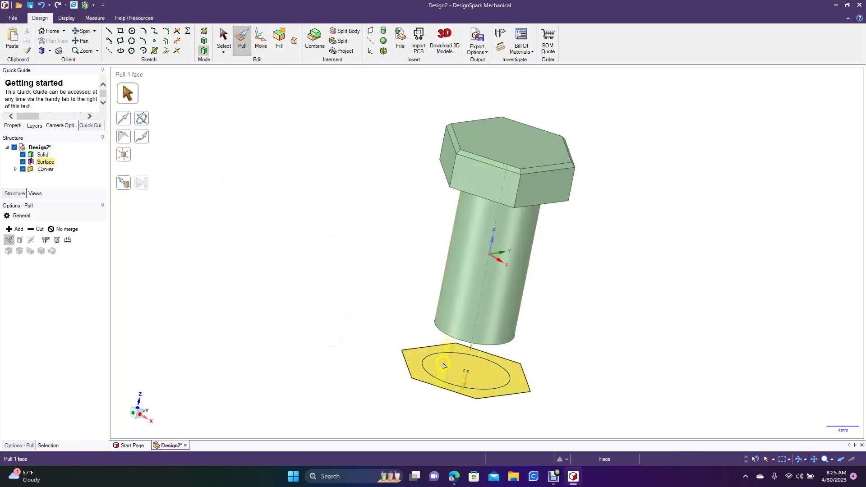
left_click(446, 367)
left_click(373, 353)
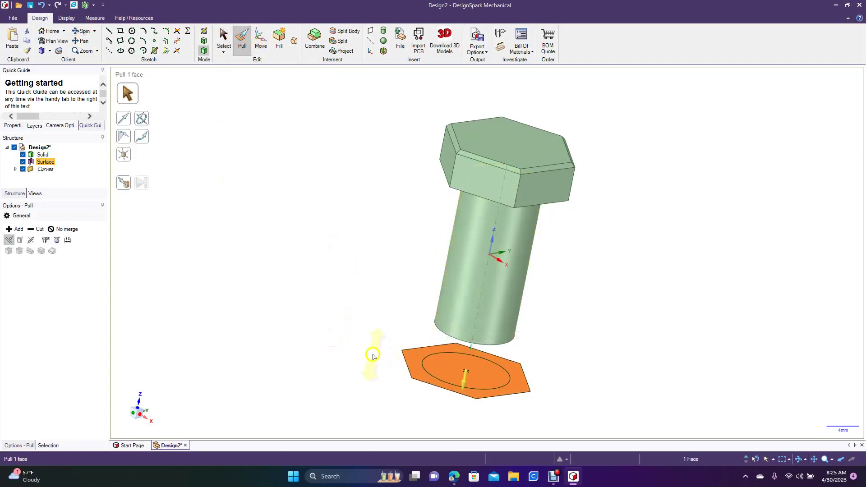
left_click(444, 381)
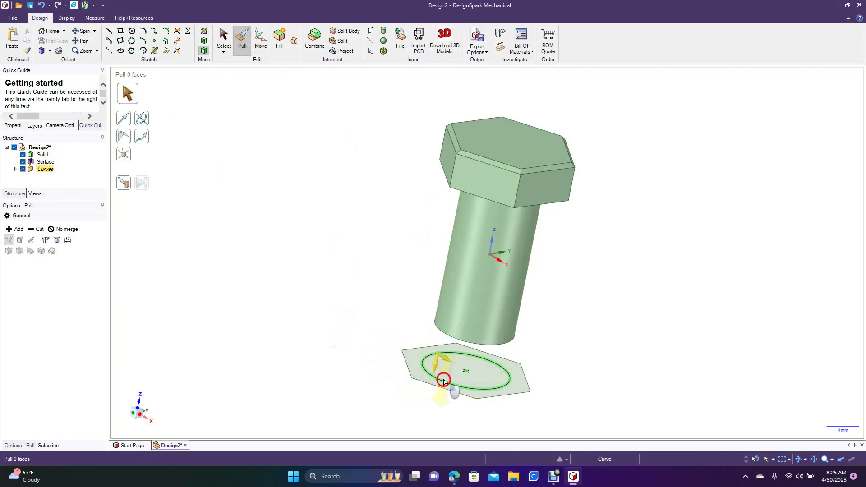
key("Delete")
left_click(444, 382)
left_click(381, 386)
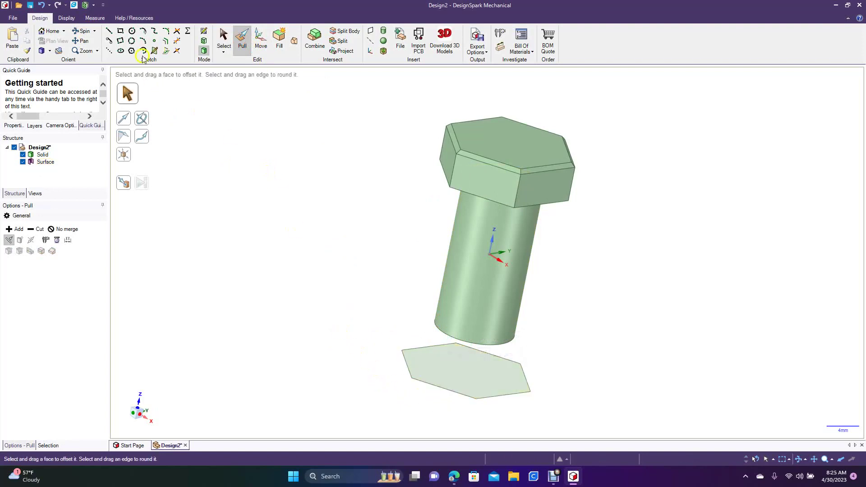
left_click(131, 32)
left_click(286, 257)
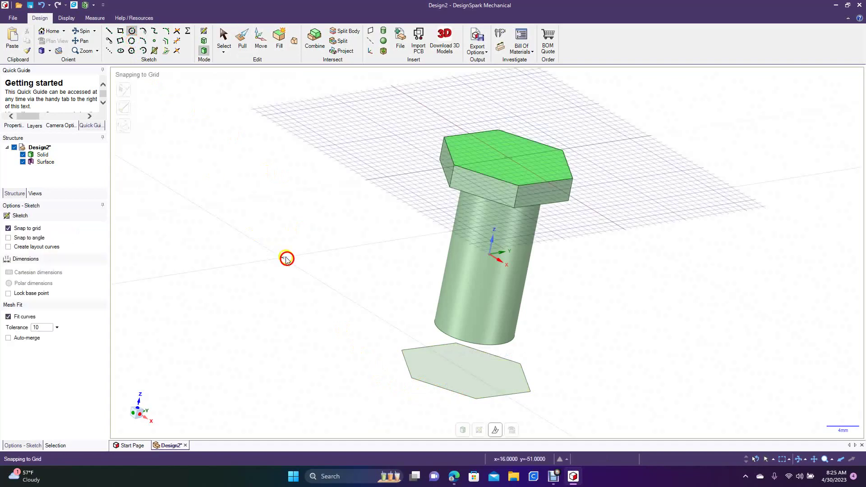
left_click(84, 33)
mouse_move(291, 201)
left_mouse_down()
mouse_move(304, 228)
mouse_move(290, 202)
left_mouse_up()
left_click(224, 38)
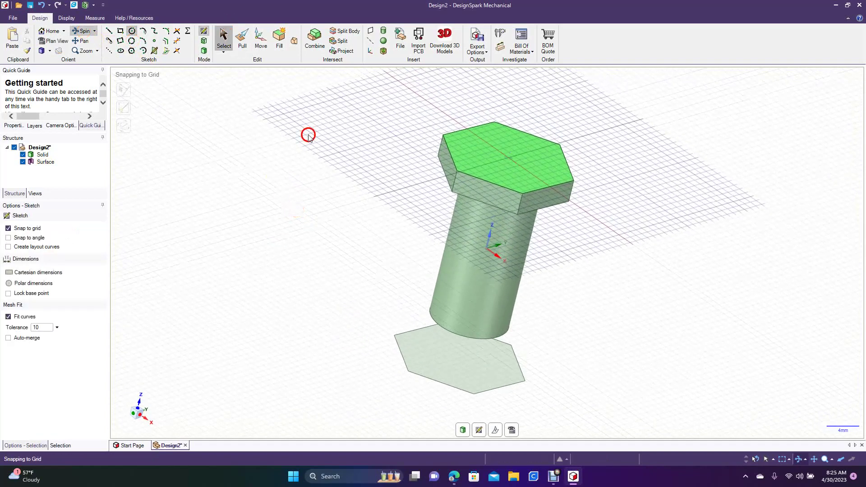
left_click(458, 361)
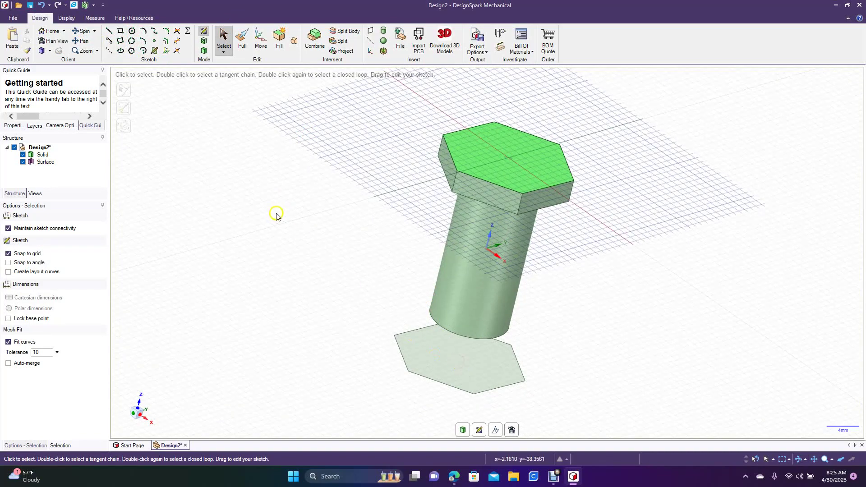
left_click(80, 33)
mouse_move(307, 332)
left_mouse_down()
mouse_move(331, 253)
mouse_move(343, 320)
left_mouse_up()
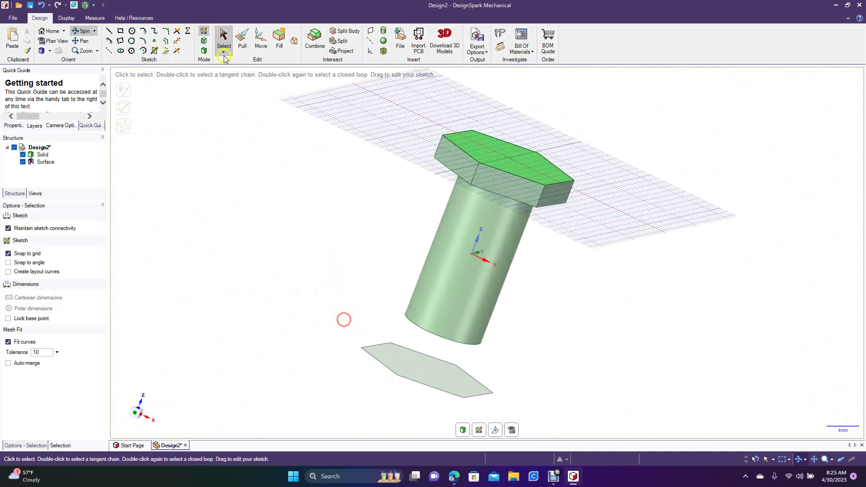
left_click(205, 51)
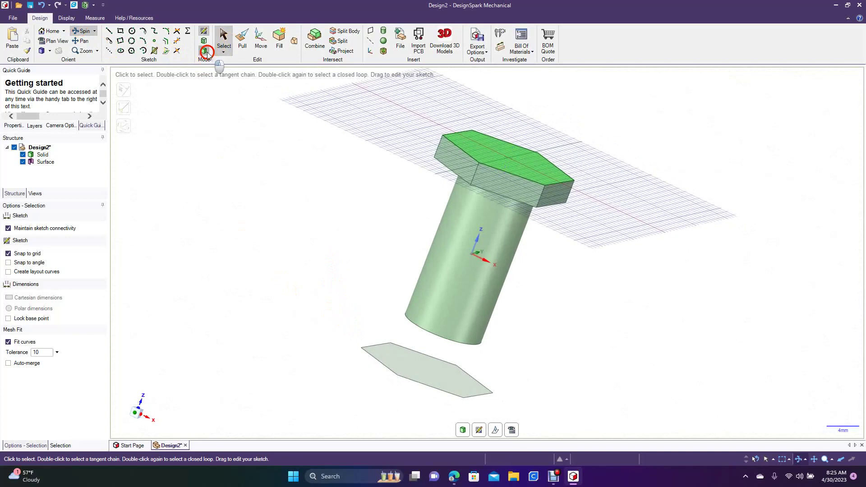
Sketch an 11 mm diameter circle centred on the separate hexagonal surface below the shank
left_click(422, 363)
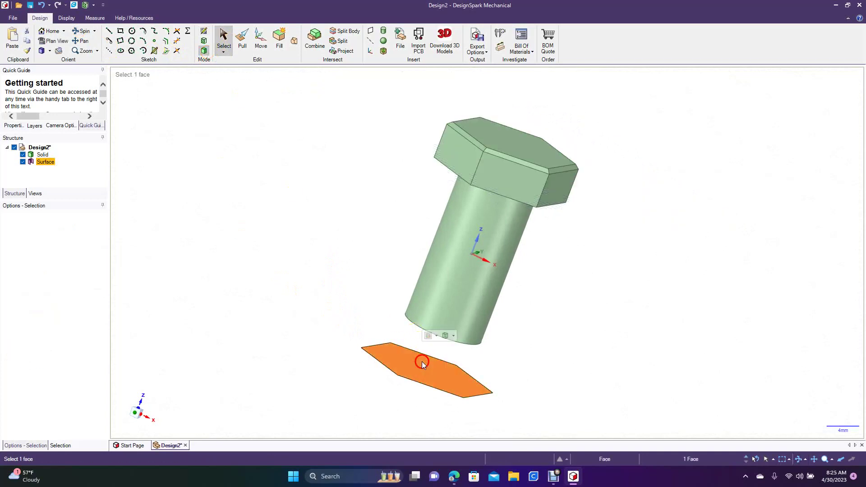
left_click(131, 31)
left_click(427, 370)
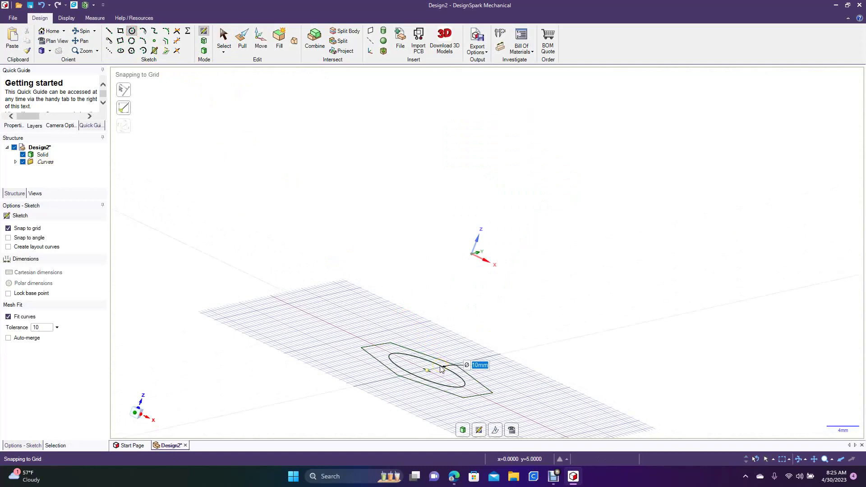
type("11")
key("Return")
Pull the 11 mm circular face away from the bolt into a thin solid disc below the hexagonal surface
left_click(242, 45)
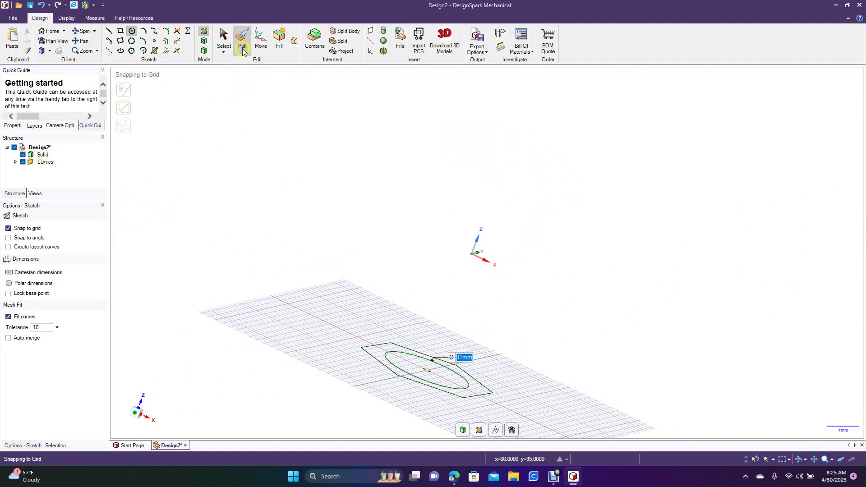
left_click(436, 385)
left_click_drag(436, 384, 435, 387)
left_click(436, 392)
left_click(422, 404)
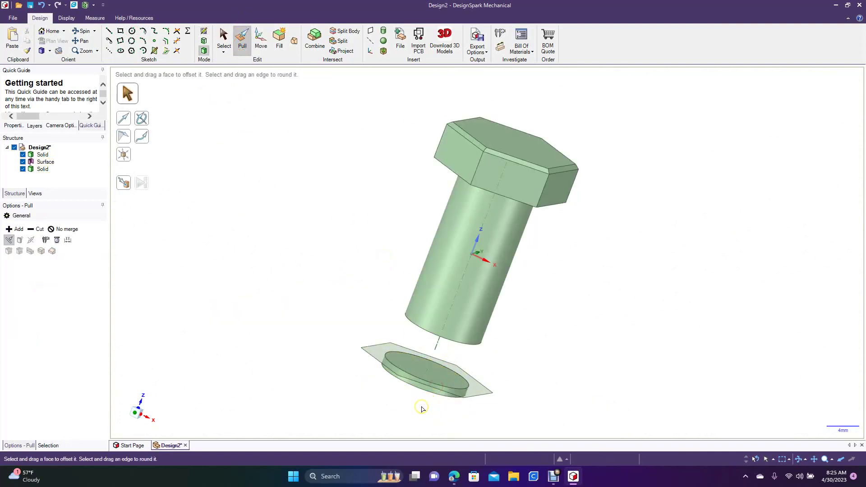
Undo the pulled disc and try to cut the circular area out of the hexagonal surface by pulling it
key("ctrl+z")
left_click(36, 229)
left_click(468, 374)
left_click(437, 378)
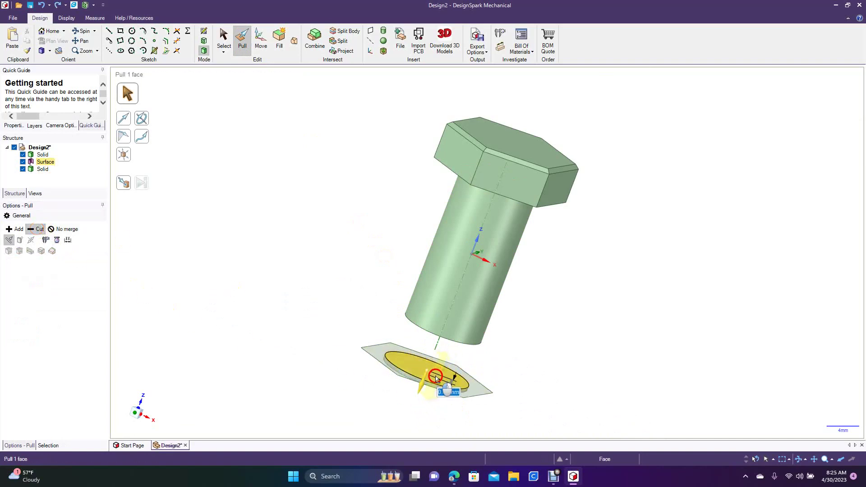
left_click(387, 376)
Pull the hexagonal ring face around the circle away from the bolt by 5 mm to form the nut body
left_click(223, 43)
left_click(282, 234)
left_click(380, 356)
left_click(380, 356)
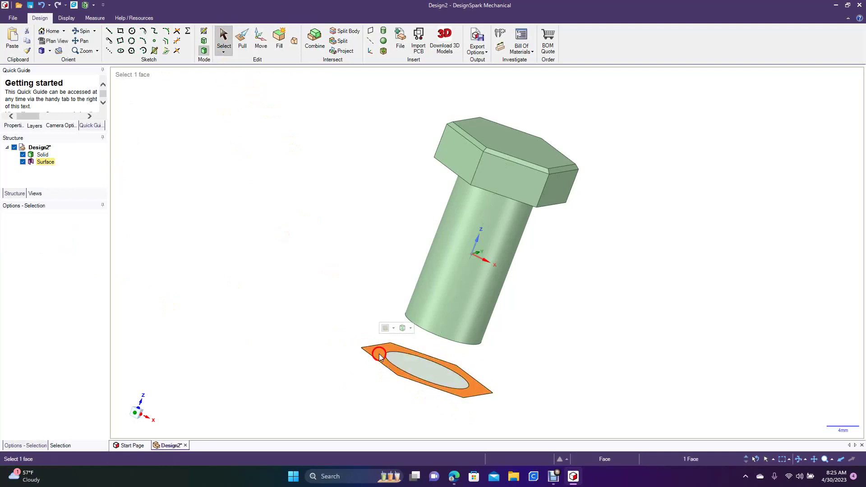
left_click(242, 46)
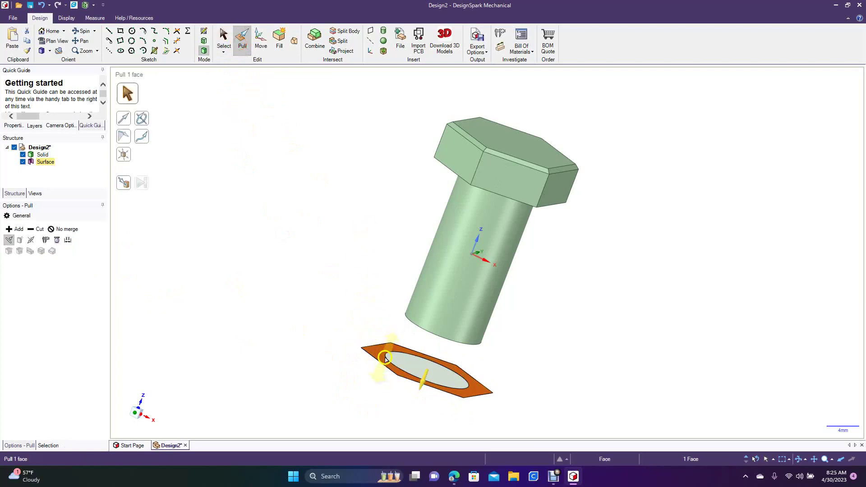
left_click_drag(380, 359, 367, 396)
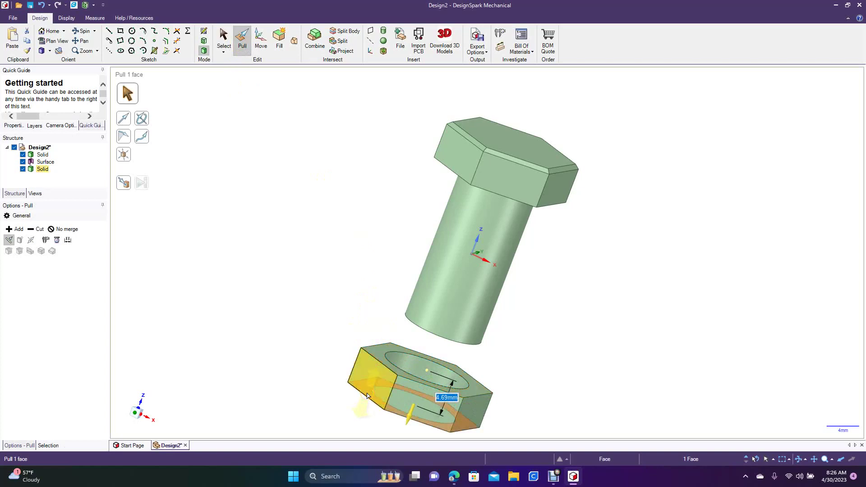
type("5")
key("Return")
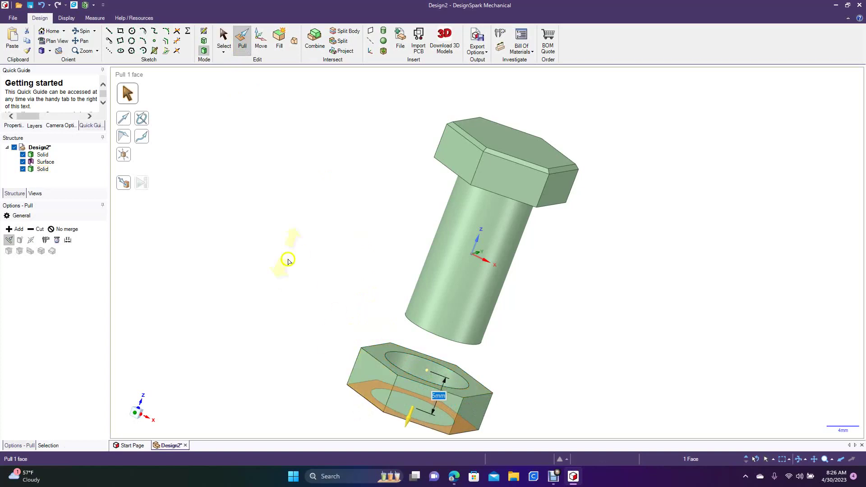
left_click(282, 234)
Delete the circular surface closing off the nut's hole on the side facing the bolt
left_click(83, 31)
left_click_drag(169, 187, 177, 62)
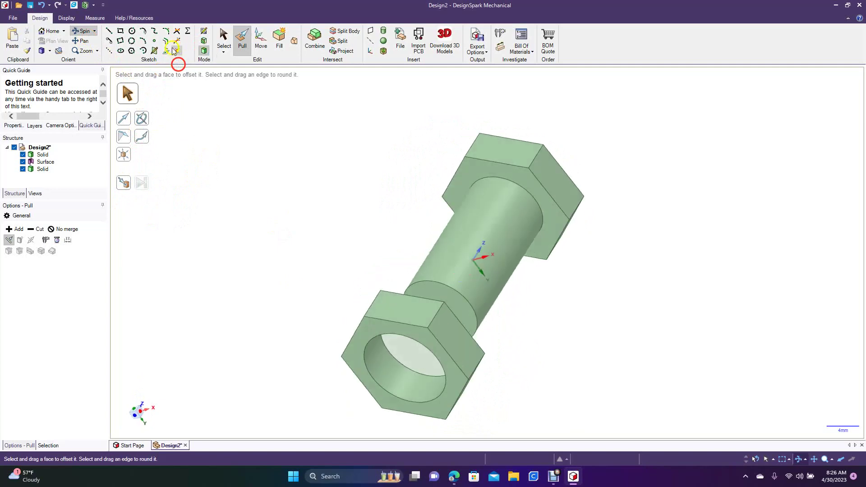
left_click(224, 40)
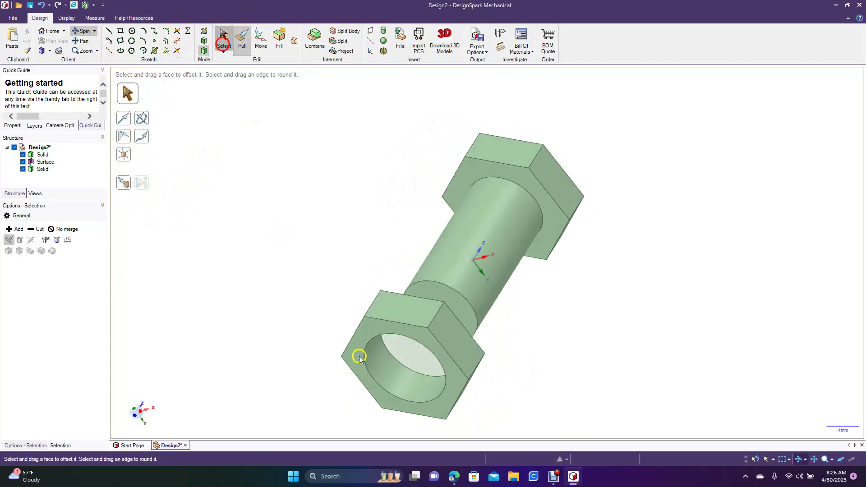
left_click(403, 355)
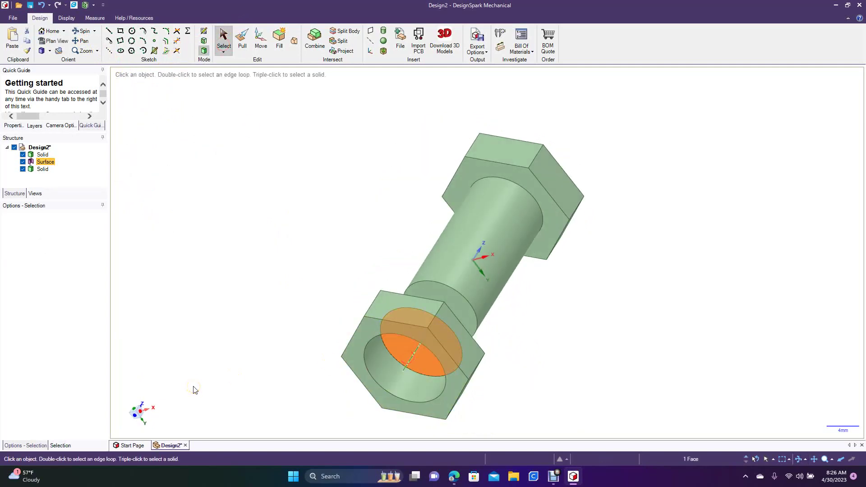
key("Delete")
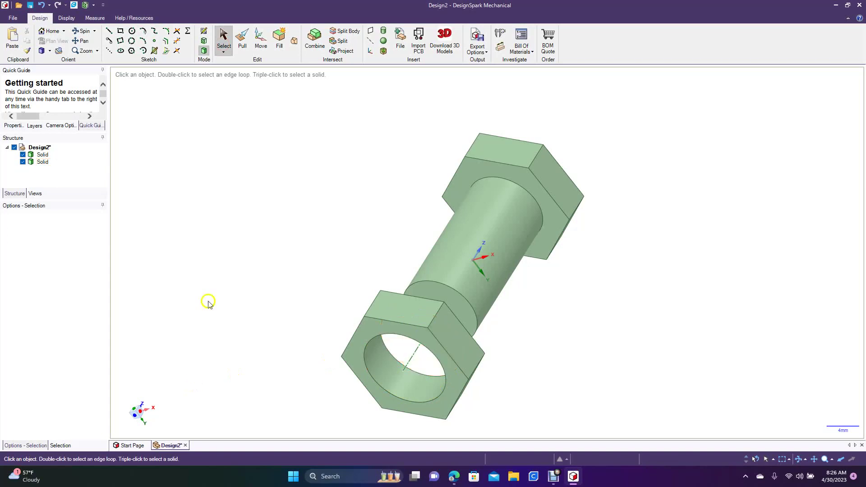
Create a plane running lengthwise through the centre of the bolt and nut, using the coordinate system's axis as reference
left_click(83, 31)
left_click_drag(300, 256, 315, 341)
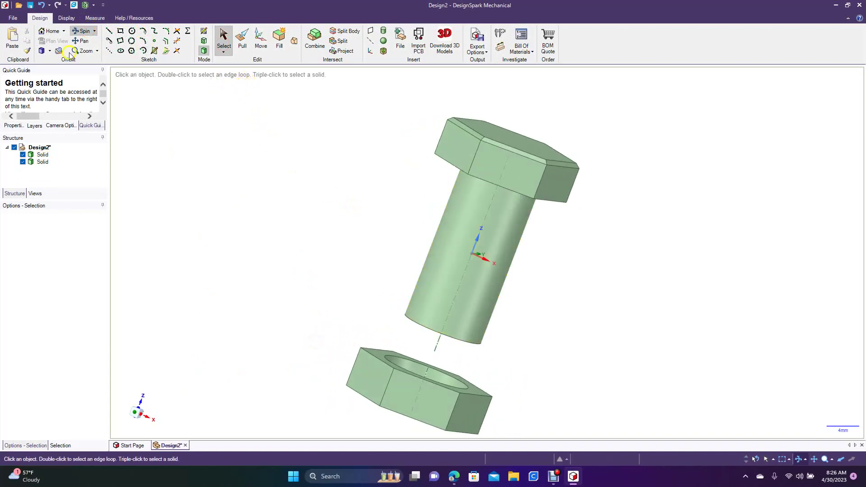
mouse_move(284, 277)
left_mouse_down()
mouse_move(303, 285)
mouse_move(272, 279)
left_mouse_up()
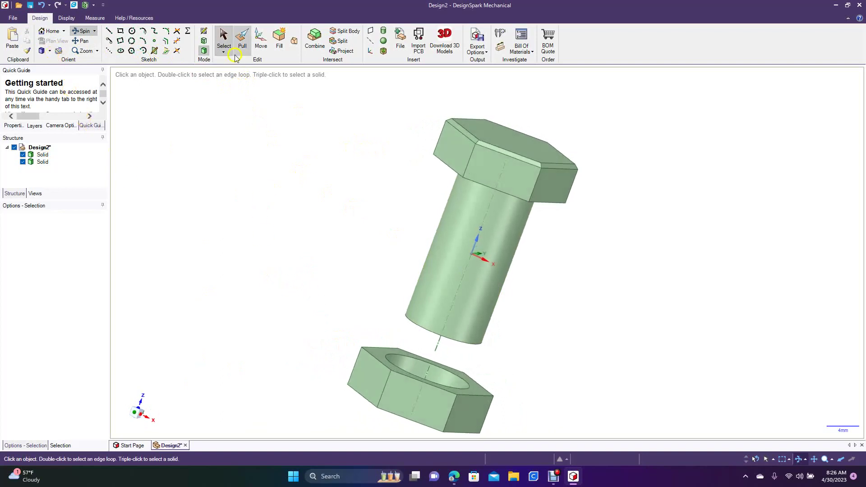
left_click(370, 32)
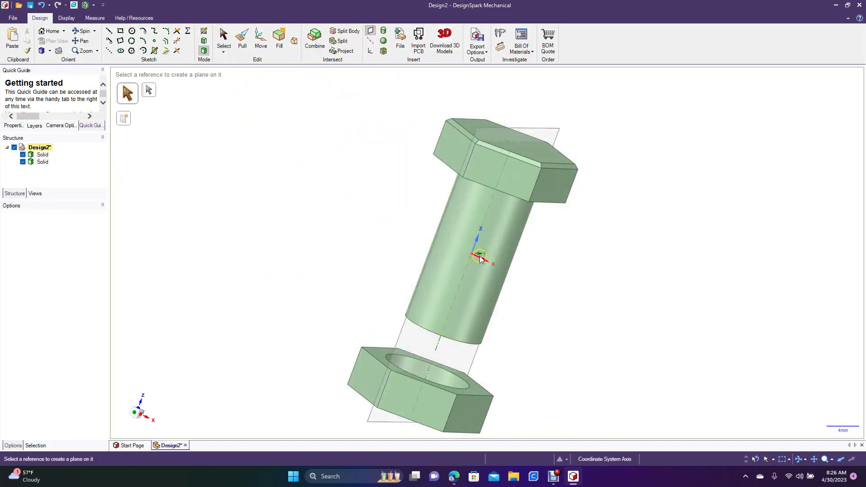
left_click(478, 259)
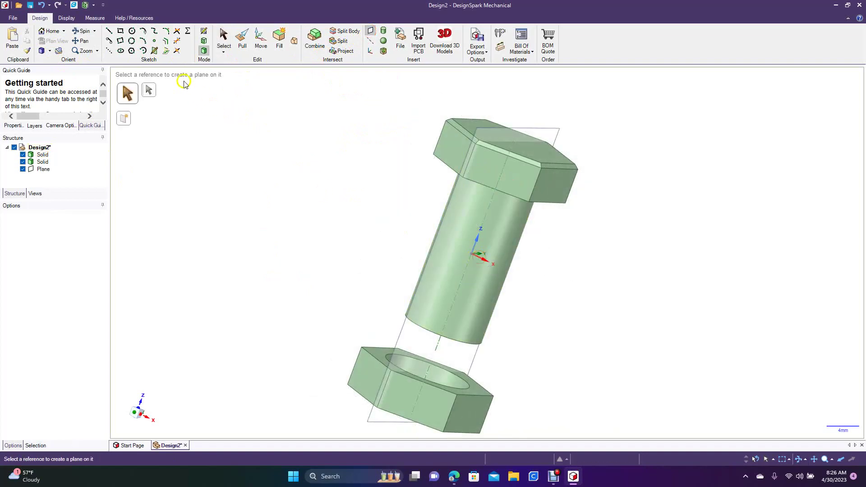
left_click(224, 38)
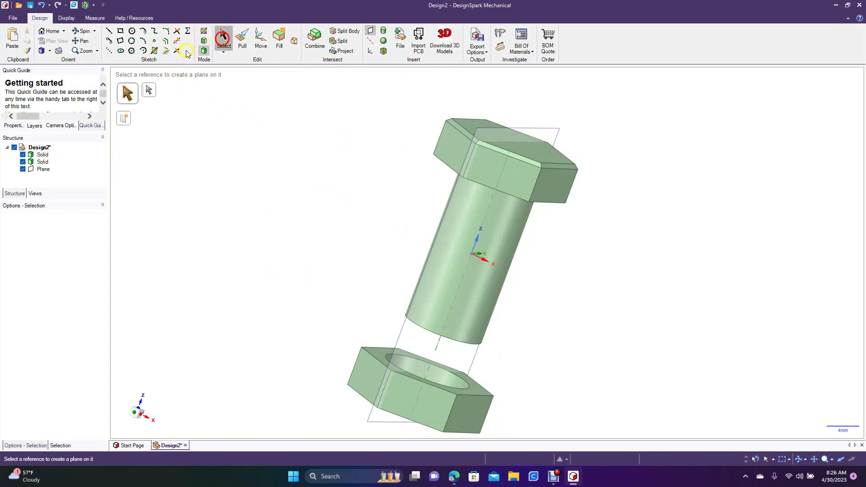
Start a sketch on the lengthwise plane, with the view facing it squarely
left_click(80, 33)
left_click_drag(243, 181, 264, 148)
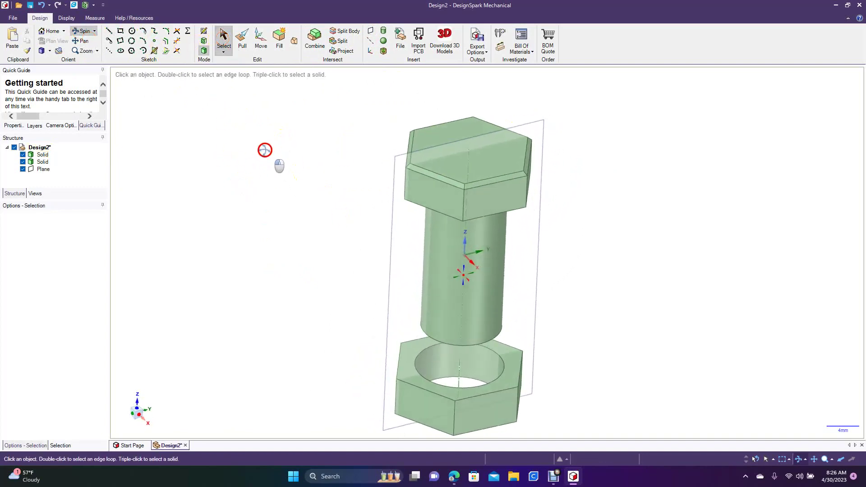
left_click(226, 38)
left_click(402, 154)
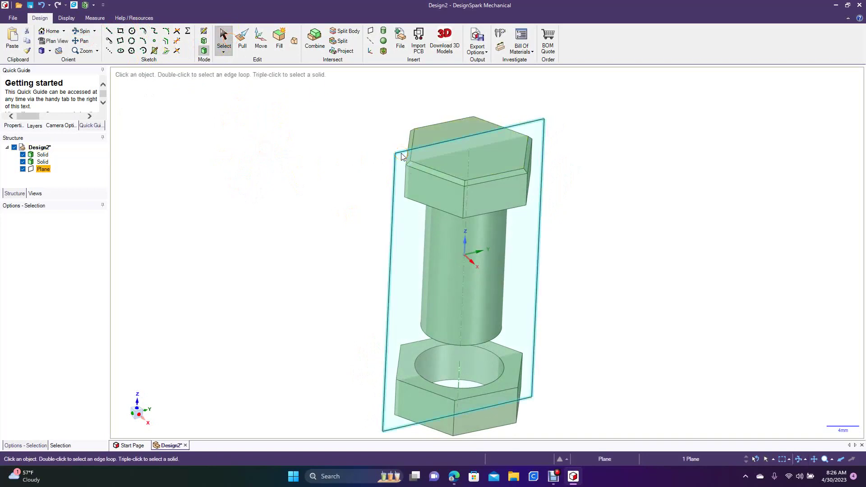
left_click(54, 42)
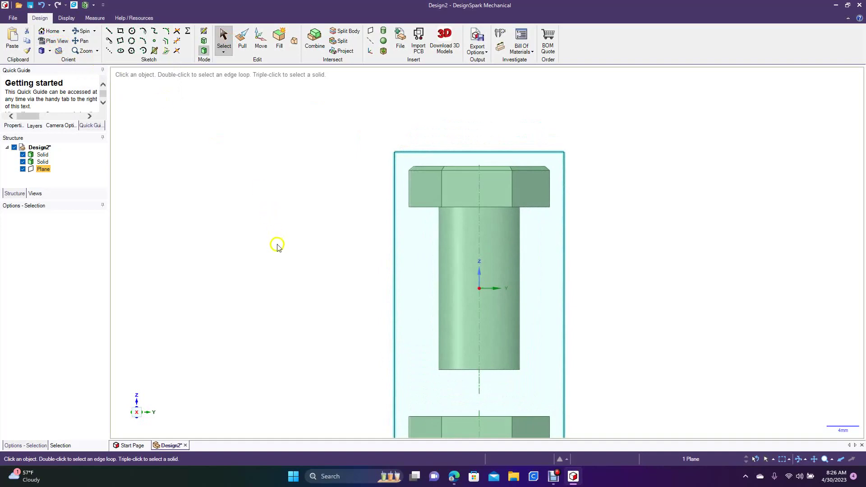
key("k")
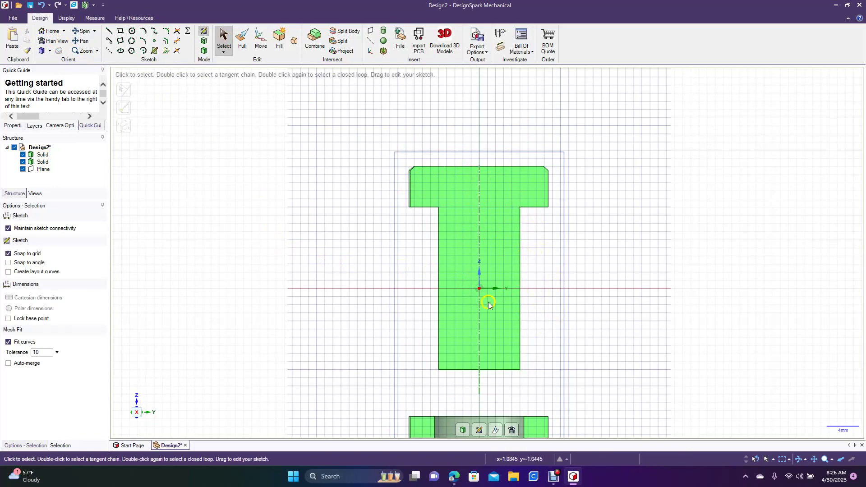
Sketch a 1 mm square outside the shank, starting at the corner where the shank meets the head's underside
scroll(469, 296, "up", 3)
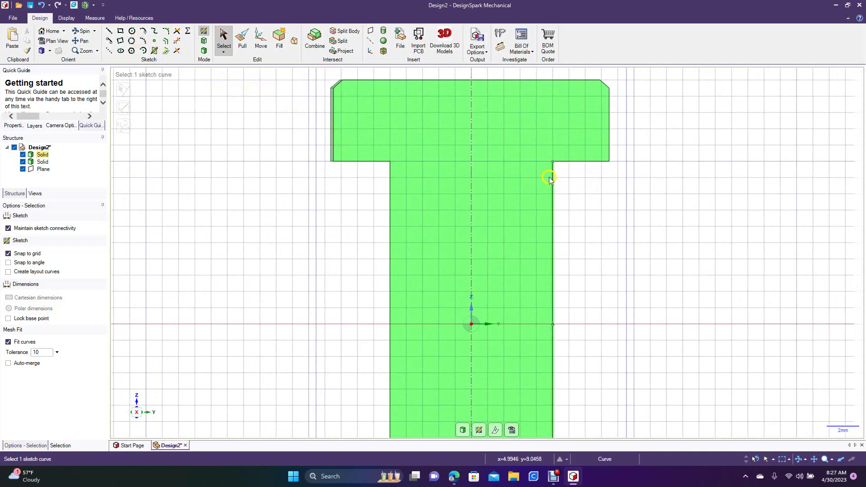
left_click(121, 32)
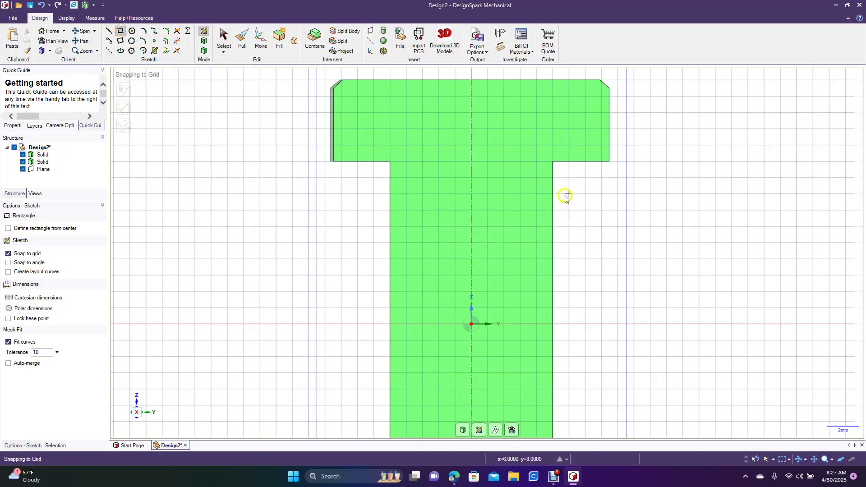
left_click(552, 161)
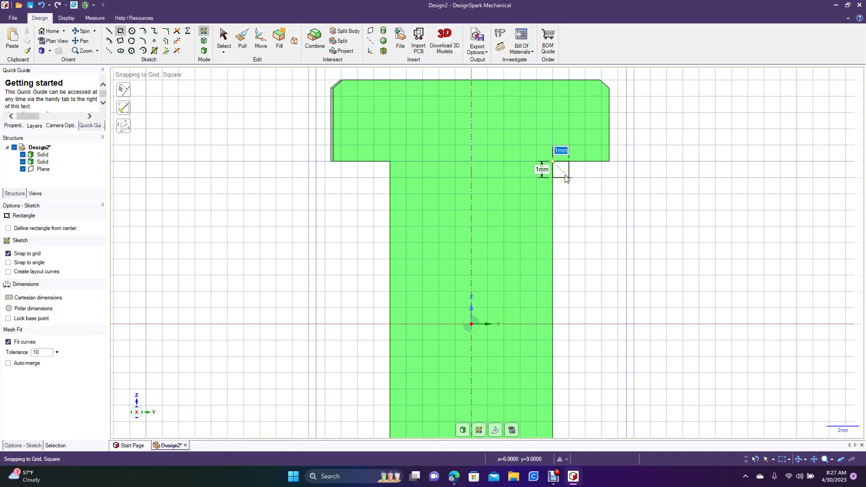
left_click(568, 178)
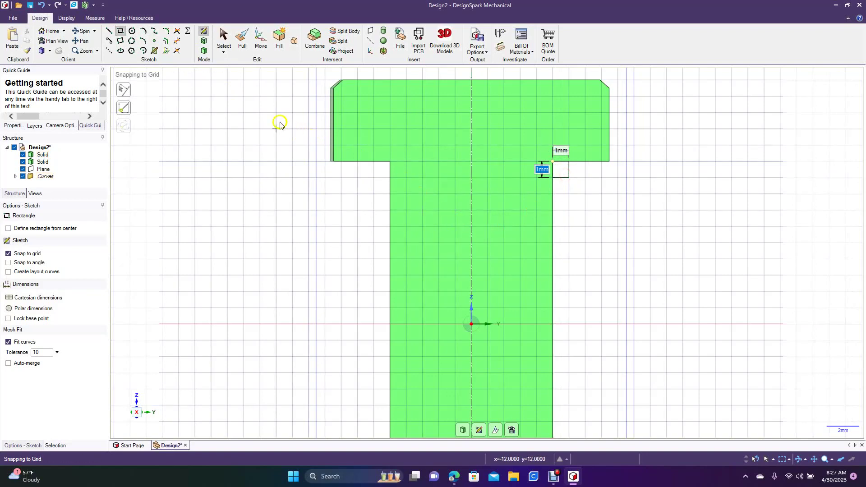
Draw two lines from the midpoint of the square's outer side to its shank-side corners, and trim away the edges outside the triangle
left_click(110, 31)
left_click(569, 170)
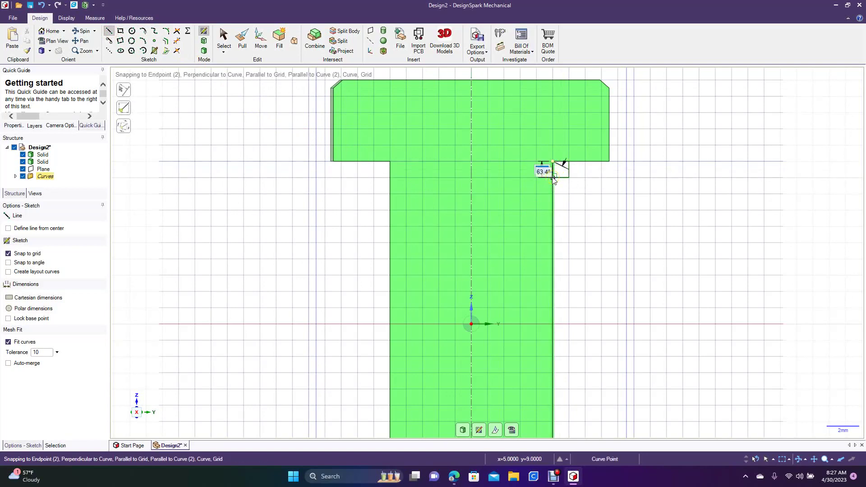
left_click(553, 178)
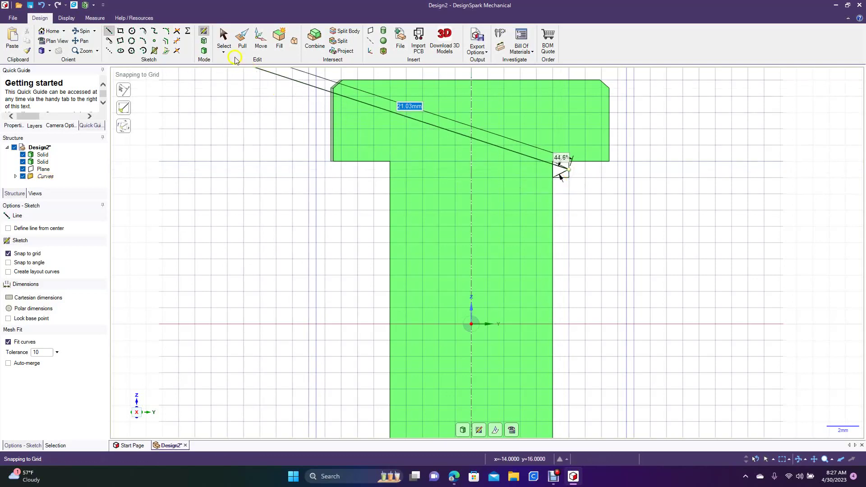
left_click(224, 45)
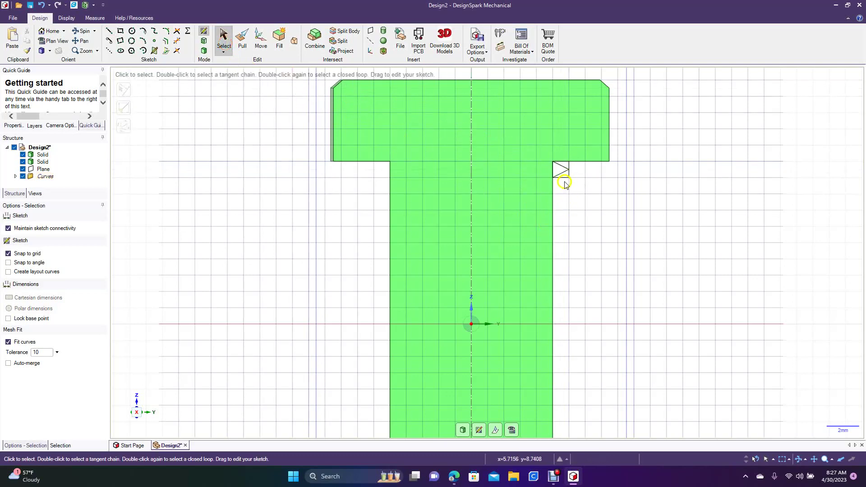
left_click_drag(563, 177, 568, 169)
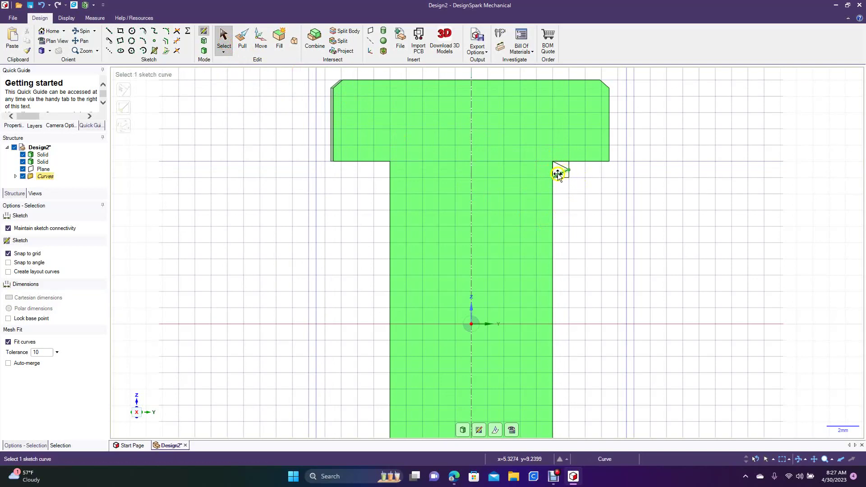
left_click(176, 43)
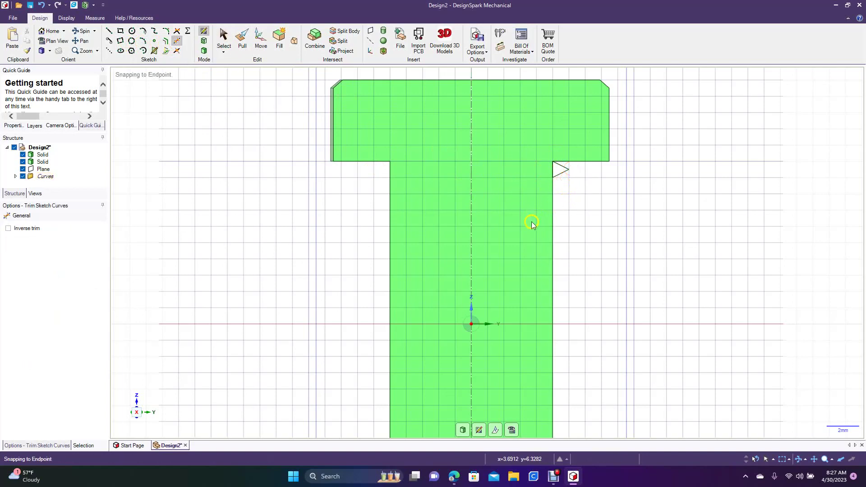
Draw a 1 mm line parallel to the shank from the head's underside, passing through the triangle's outer tip
scroll(531, 221, "up", 3)
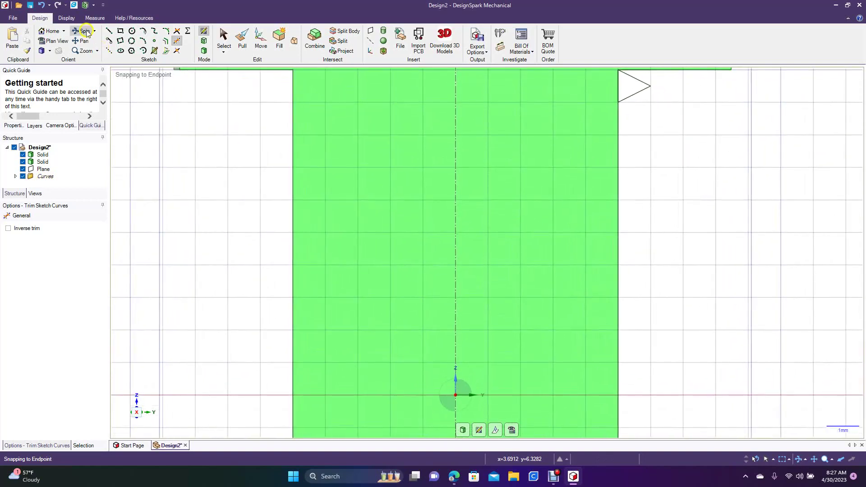
left_click(84, 40)
left_click_drag(193, 114, 139, 282)
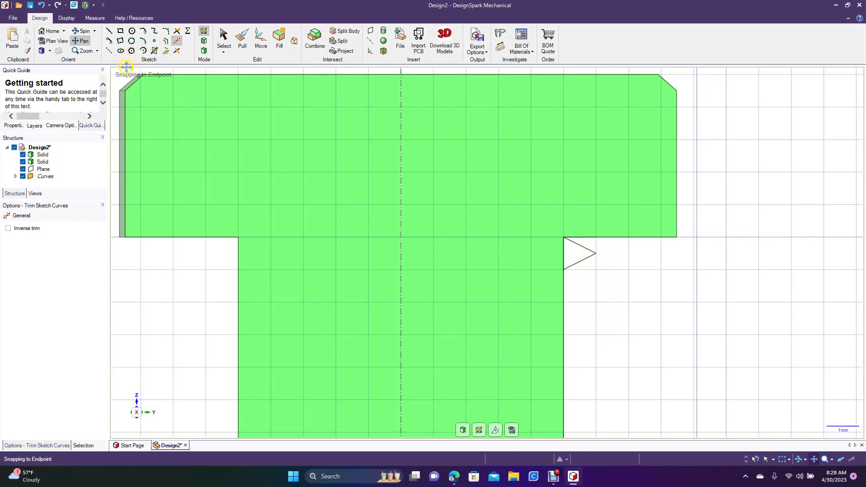
left_click(108, 30)
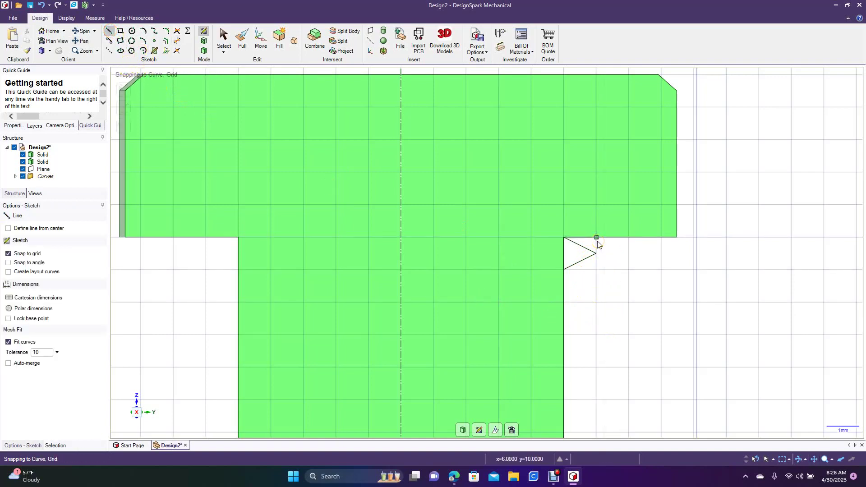
left_click(596, 270)
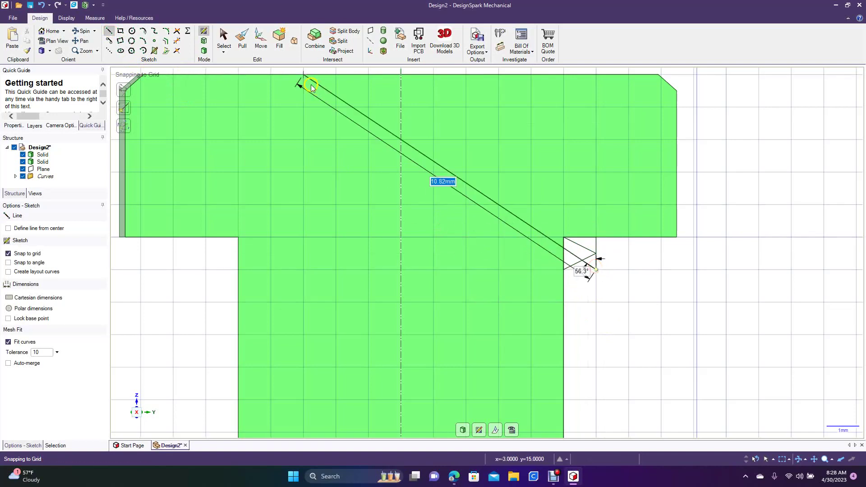
left_click(223, 38)
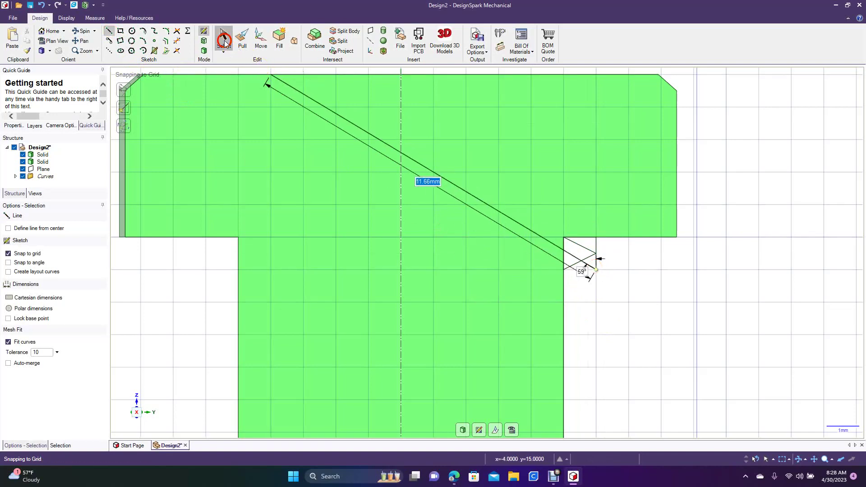
Offset the line at the triangle's tip by 0.25 mm towards the shank
left_click(166, 43)
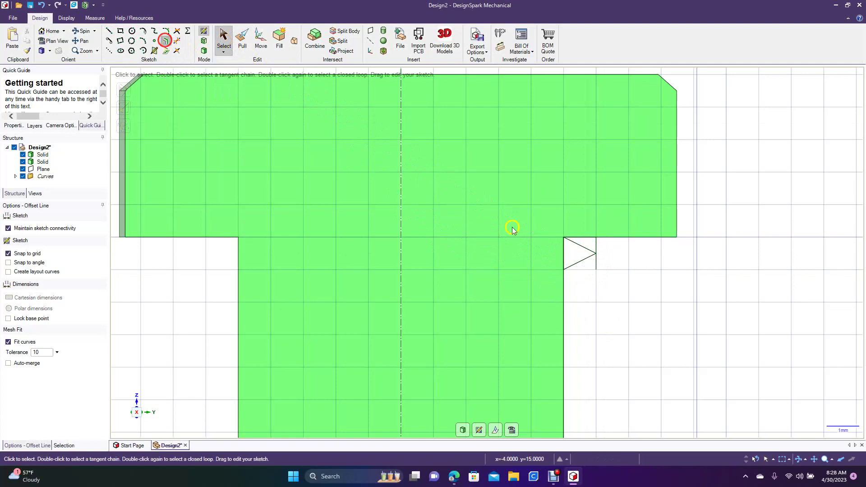
left_click(597, 262)
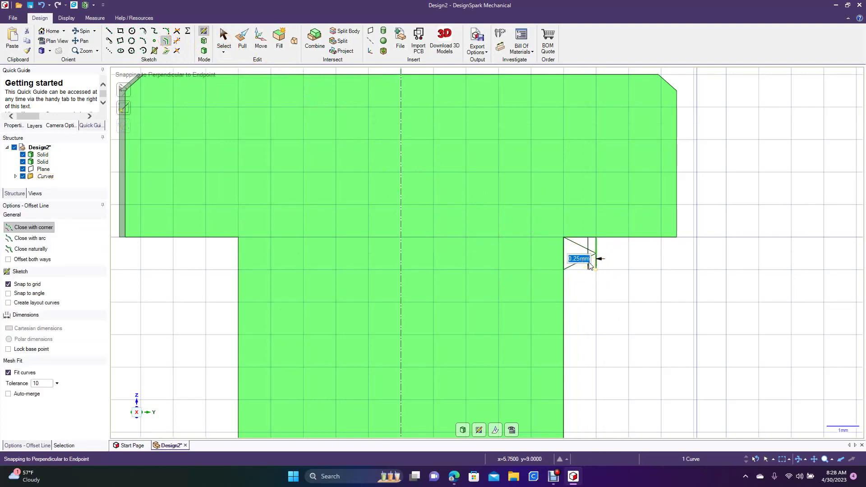
left_click(588, 261)
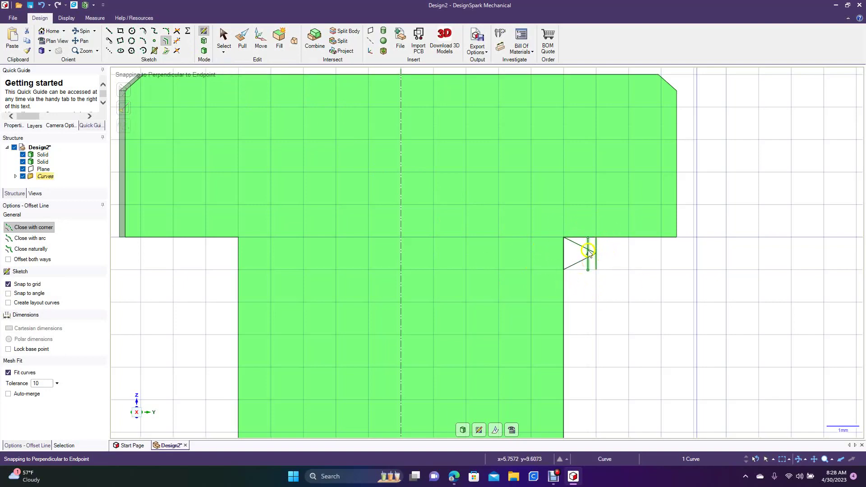
Trim away the triangle's tip, the outer line and the inner line's overhanging ends to leave a flat-tipped thread profile
left_click(178, 41)
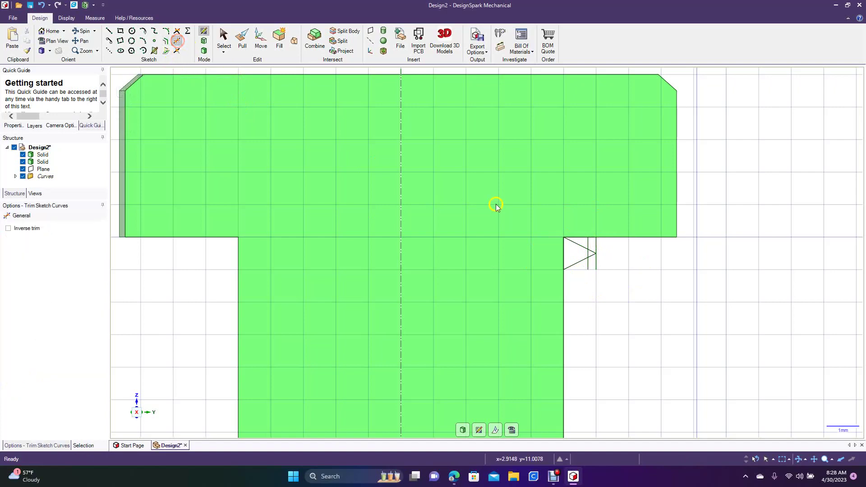
left_click(591, 252)
left_click(591, 257)
left_click(586, 266)
left_click(597, 266)
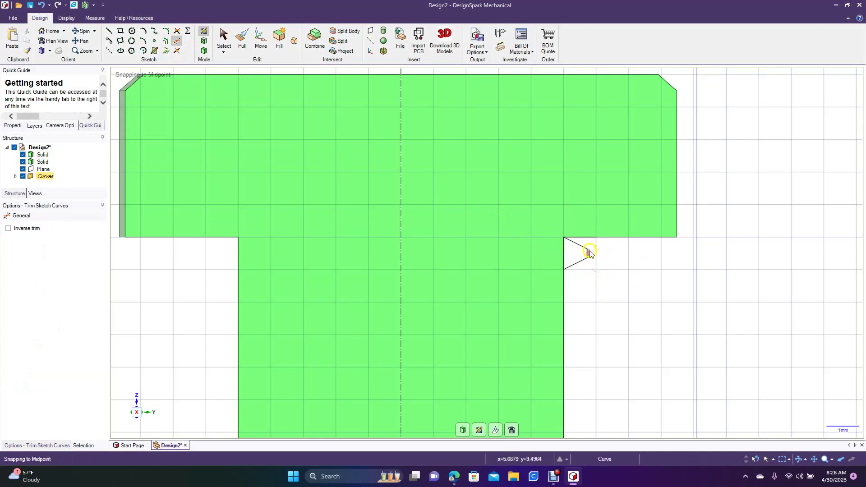
Set up a revolve of the thread profile face around the bolt's axis as a right-handed helix
scroll(592, 313, "down", 10)
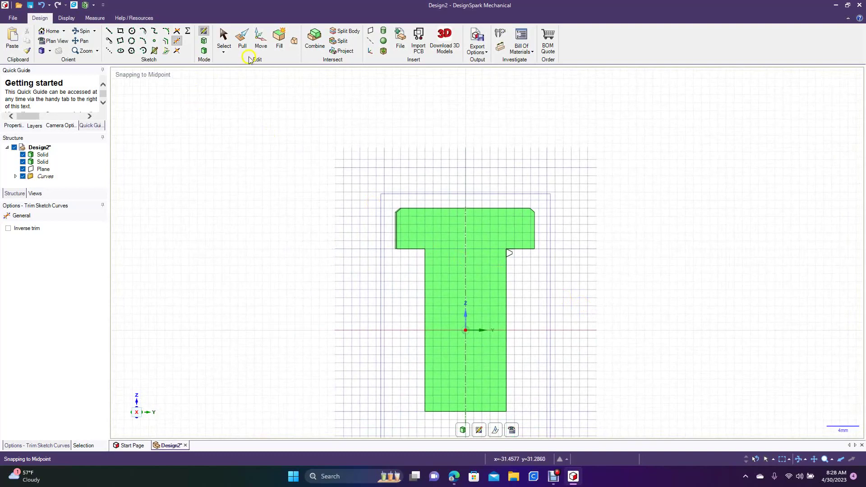
left_click(243, 42)
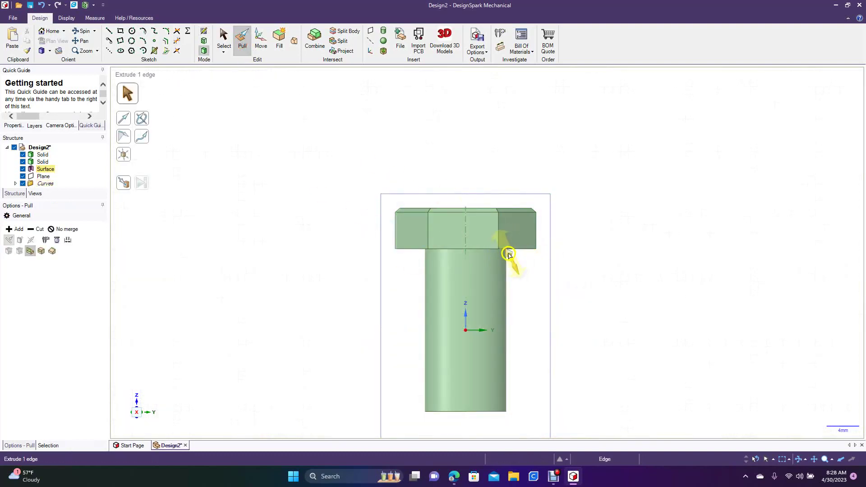
scroll(510, 257, "up", 4)
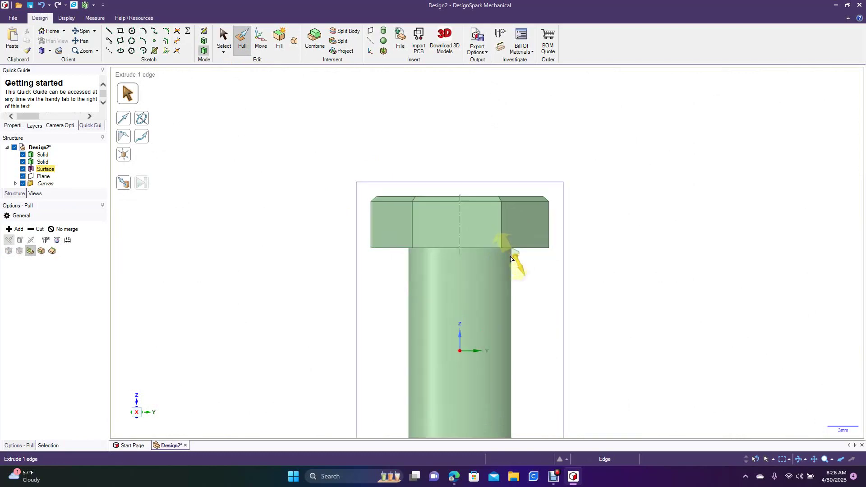
left_click(81, 40)
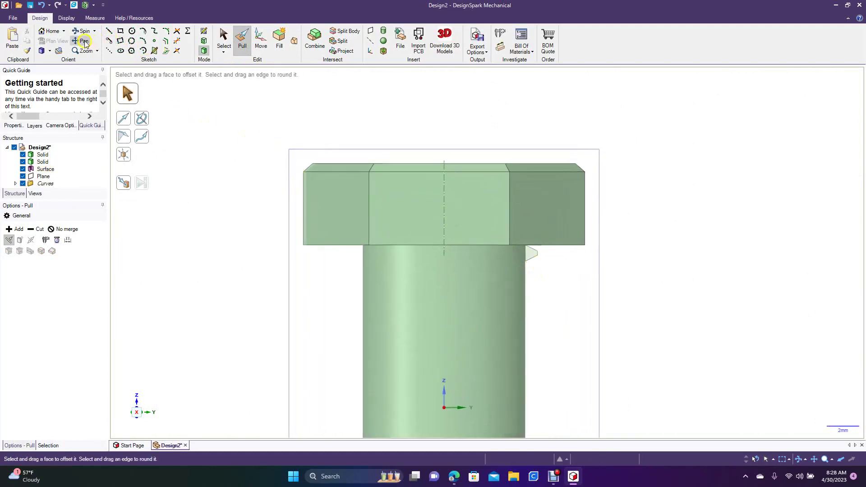
left_click_drag(231, 215, 228, 111)
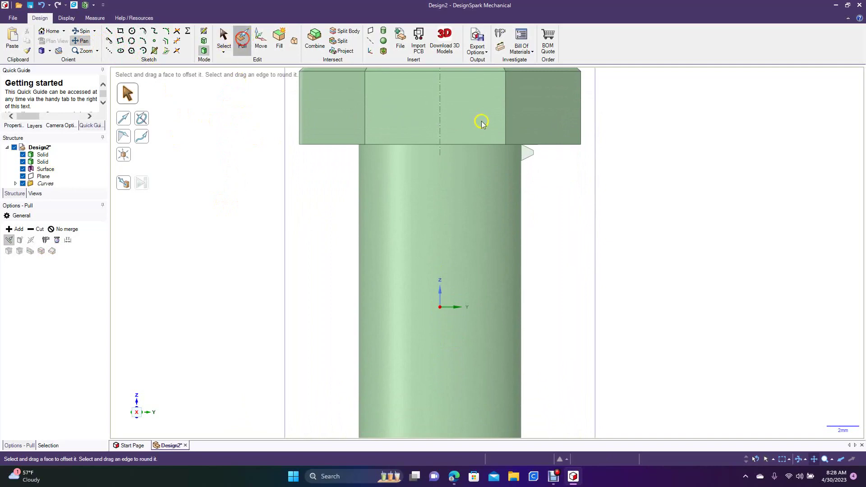
left_click(525, 154)
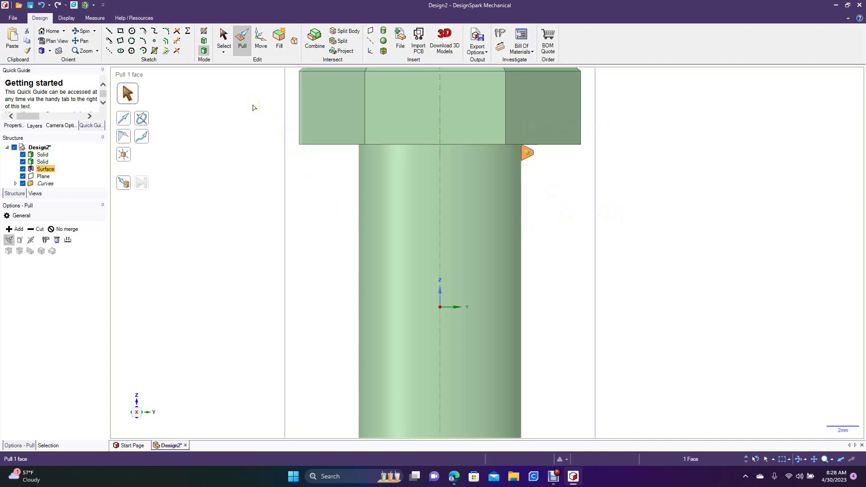
left_click(144, 119)
left_click(408, 207)
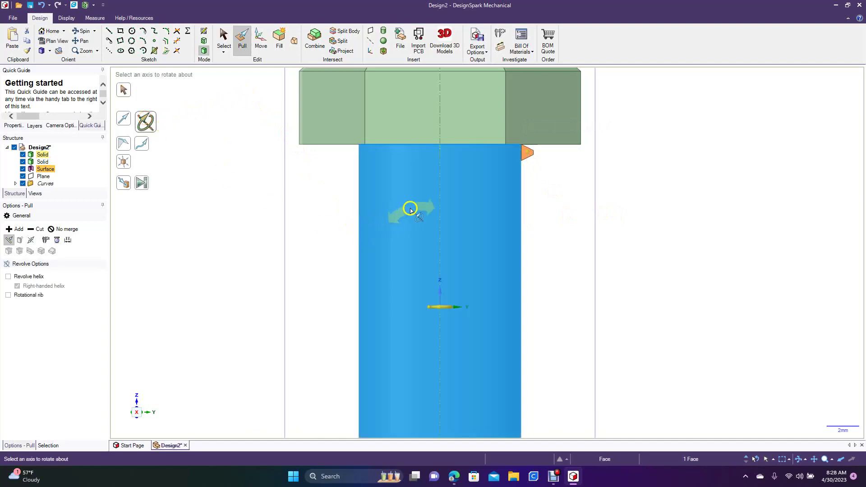
left_click(440, 132)
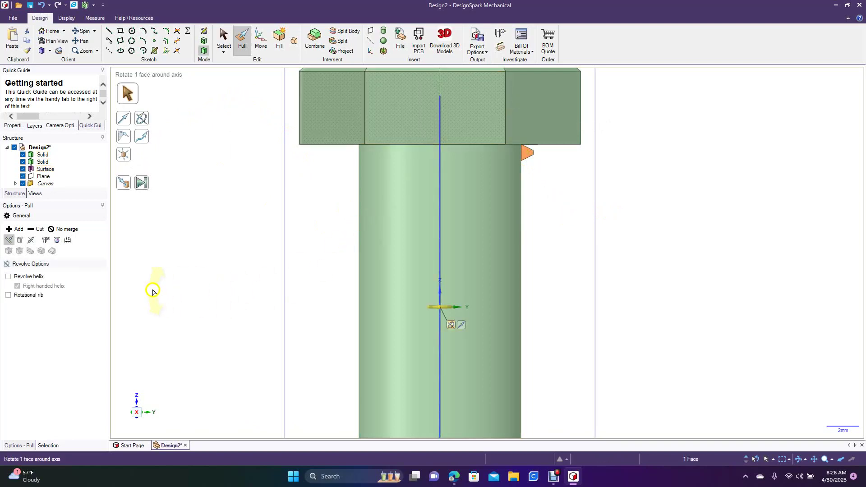
left_click(9, 277)
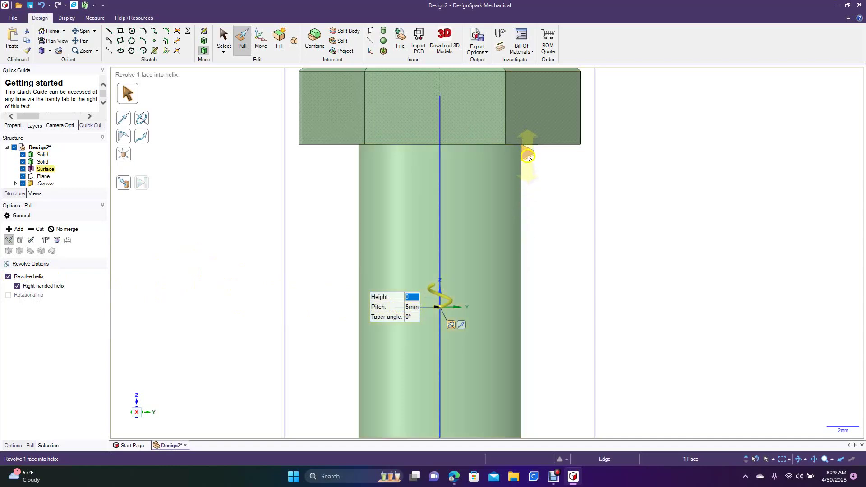
Try revolving the profile into a helix at 5 mm pitch and at 1 mm pitch, undoing each attempt
left_click_drag(527, 156, 190, 277)
key("ctrl+z")
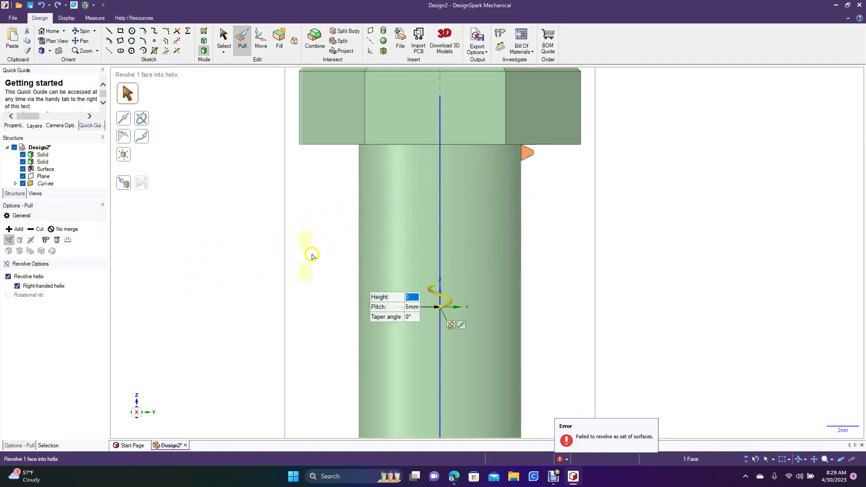
left_click(408, 309)
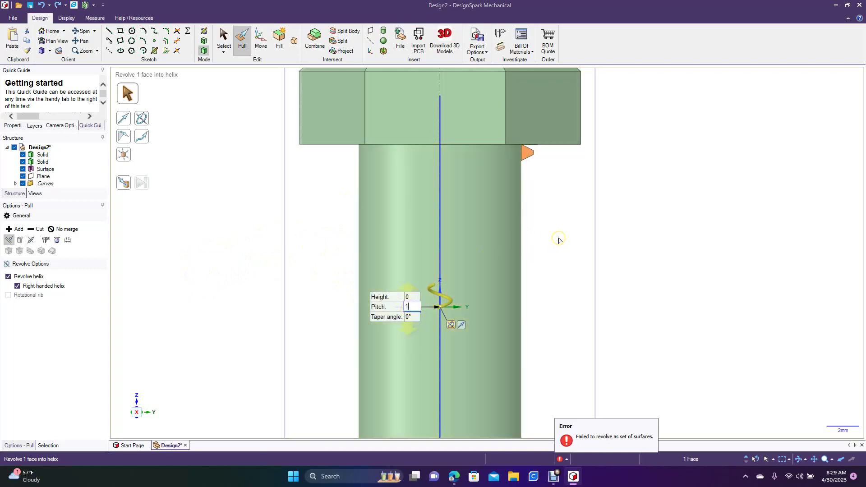
type("1")
key("Return")
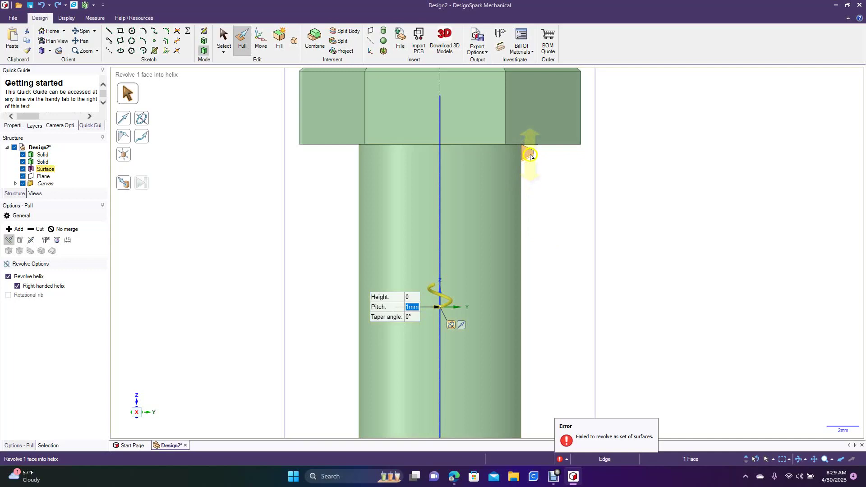
left_click_drag(528, 155, 413, 311)
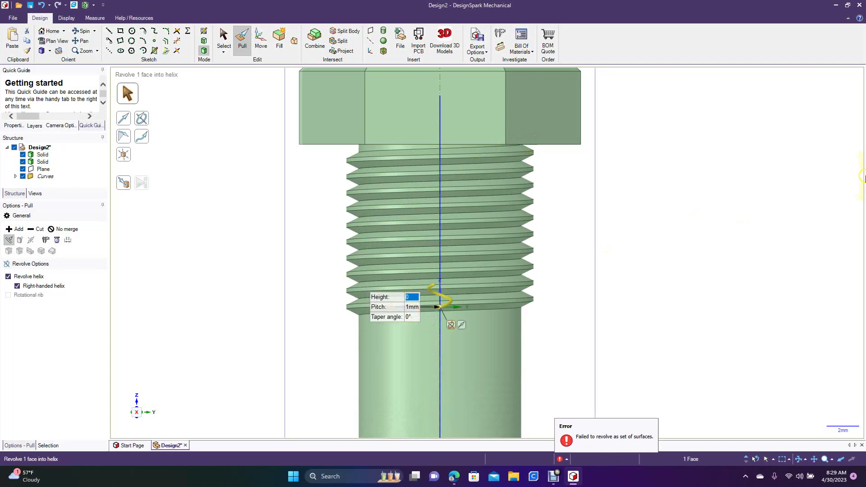
key("ctrl+z")
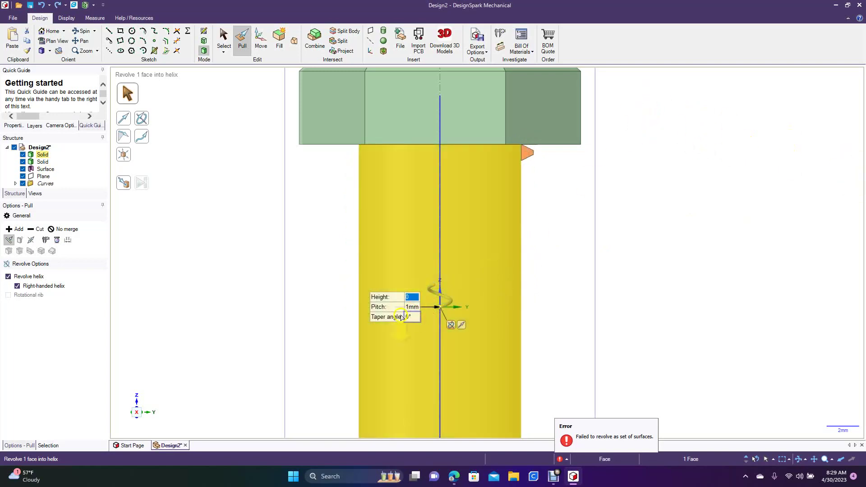
Set the helix pitch to 1.5 mm, then try revolving the profile partway down the shank and undo that revolve
left_click(410, 308)
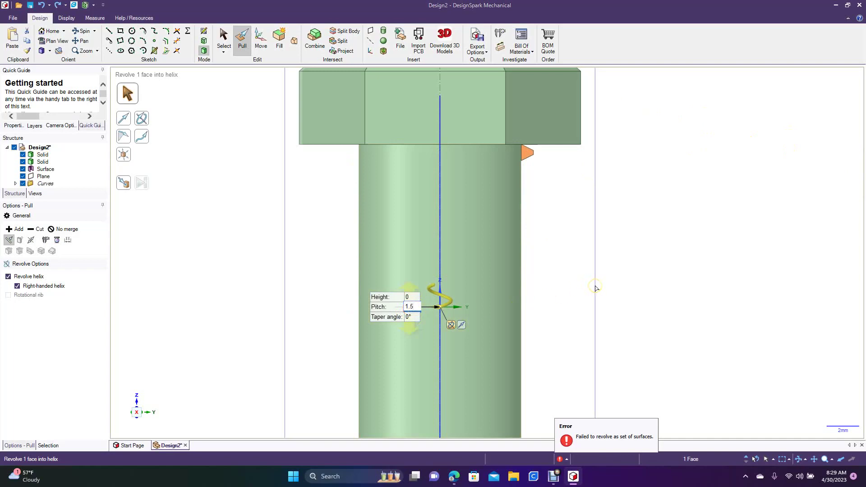
key("Return")
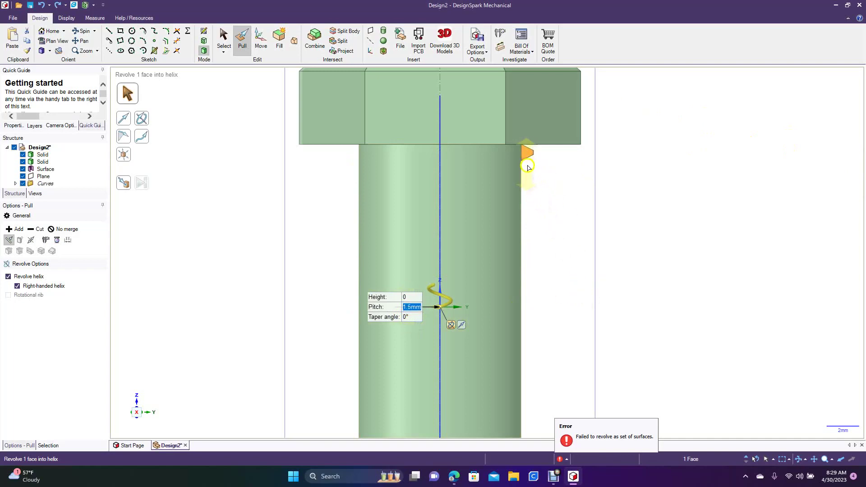
left_click_drag(529, 156, 176, 407)
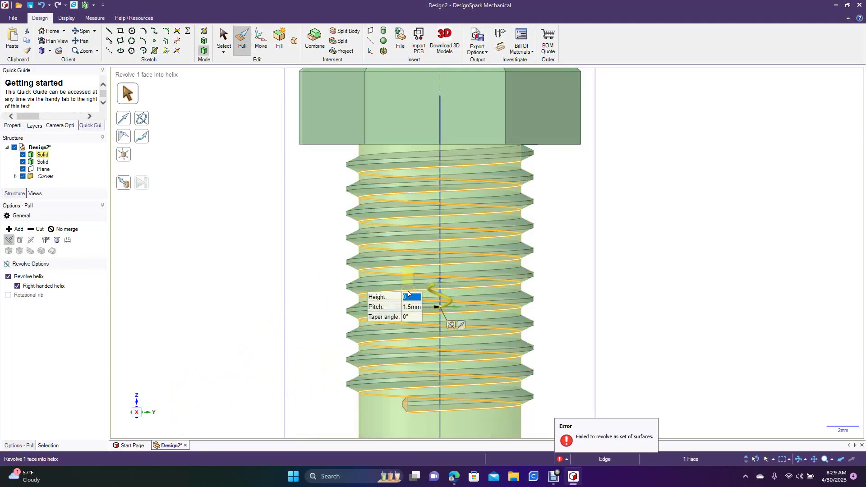
scroll(361, 352, "down", 4)
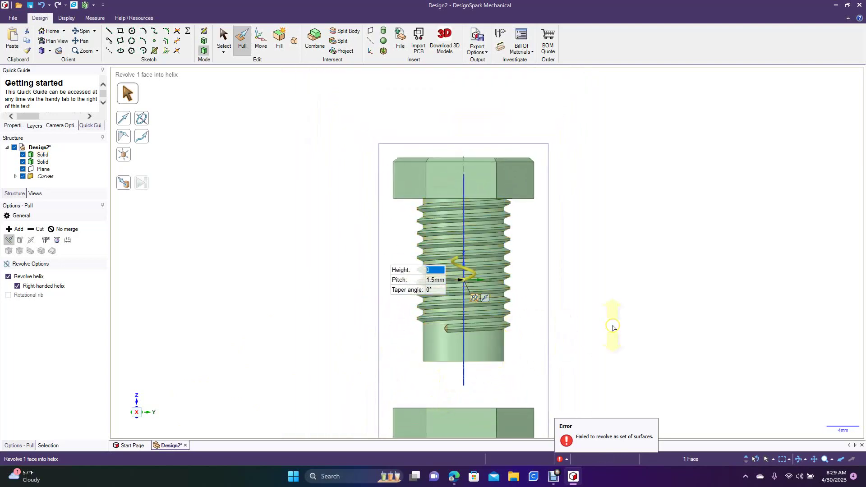
key("ctrl+z")
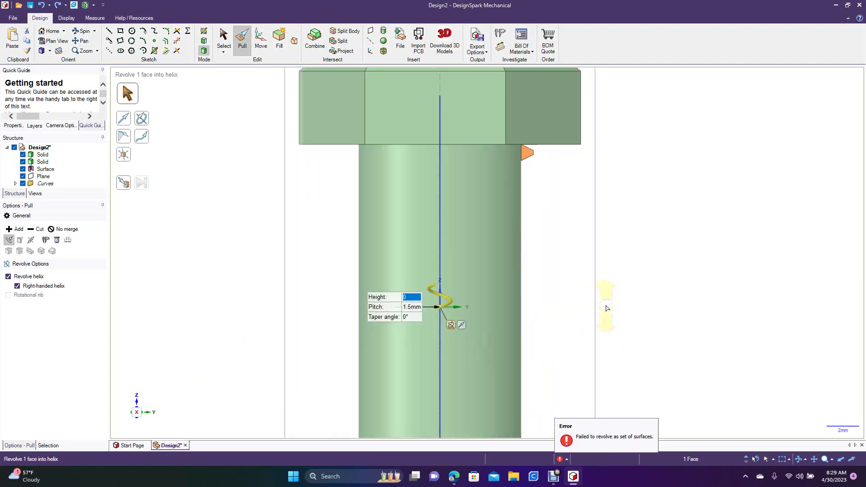
Revolve the thread profile helically about 18.75 mm down the shank, from the head to the free end
scroll(606, 307, "down", 4)
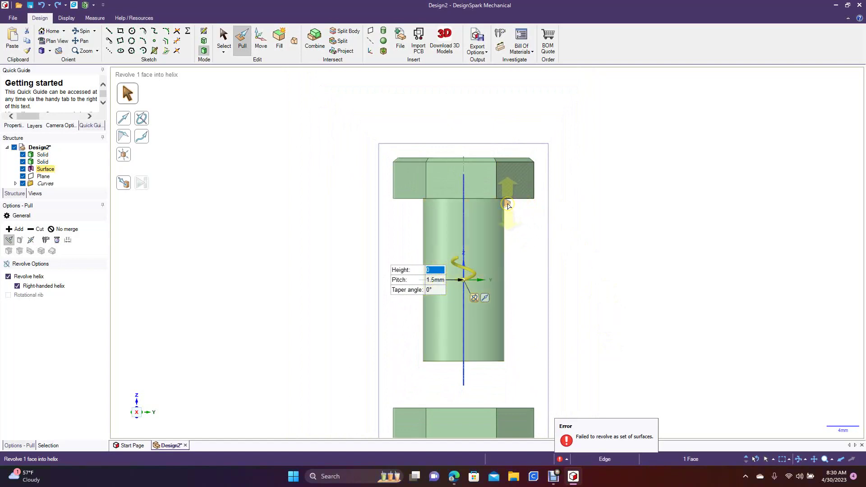
left_click_drag(507, 204, 322, 358)
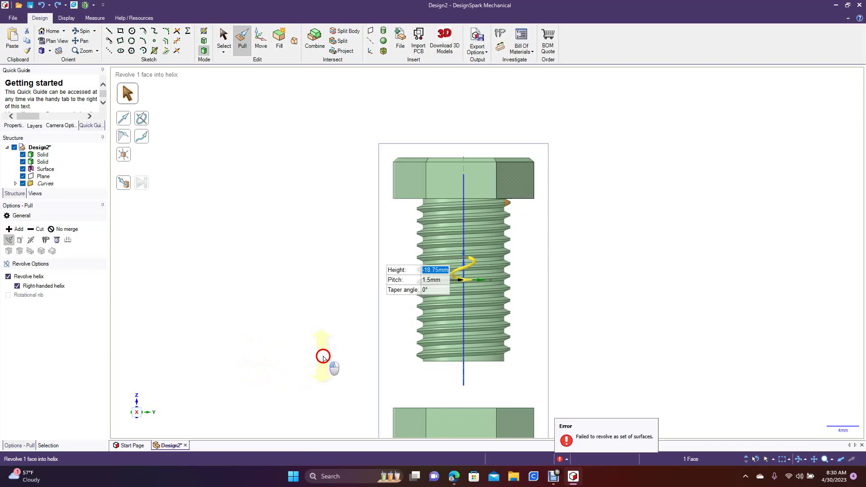
left_click_drag(323, 357, 340, 359)
left_click(330, 268)
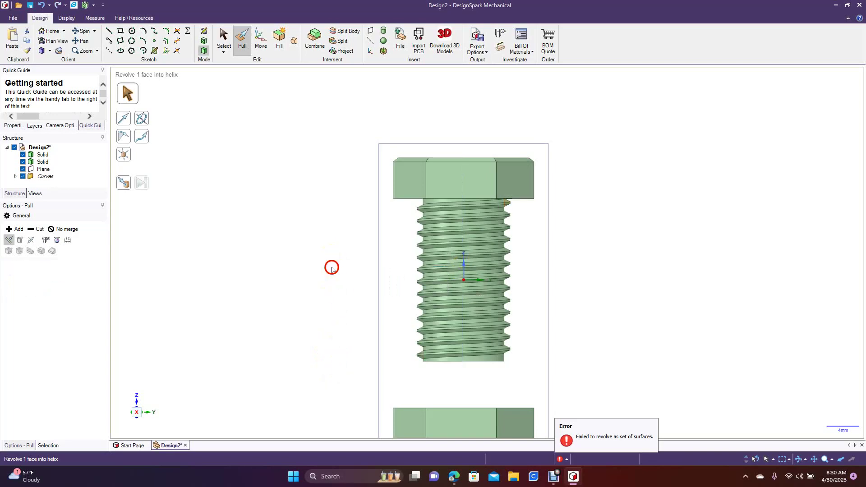
Start a sketch on the existing plane through the bolt and nut, viewed face-on
left_click(90, 37)
left_click_drag(239, 178, 217, 221)
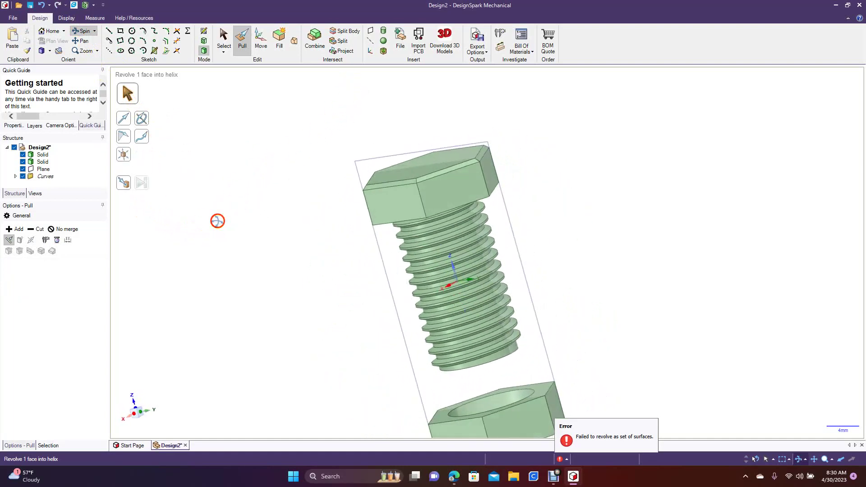
left_click(224, 37)
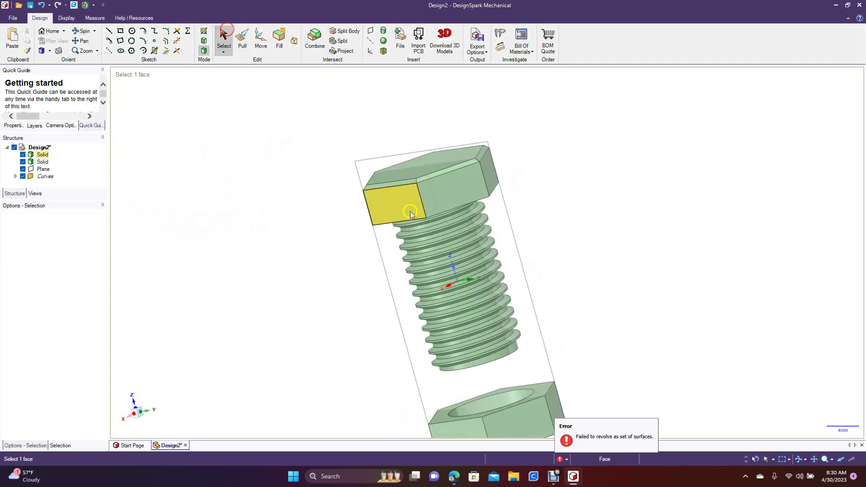
left_click(530, 287)
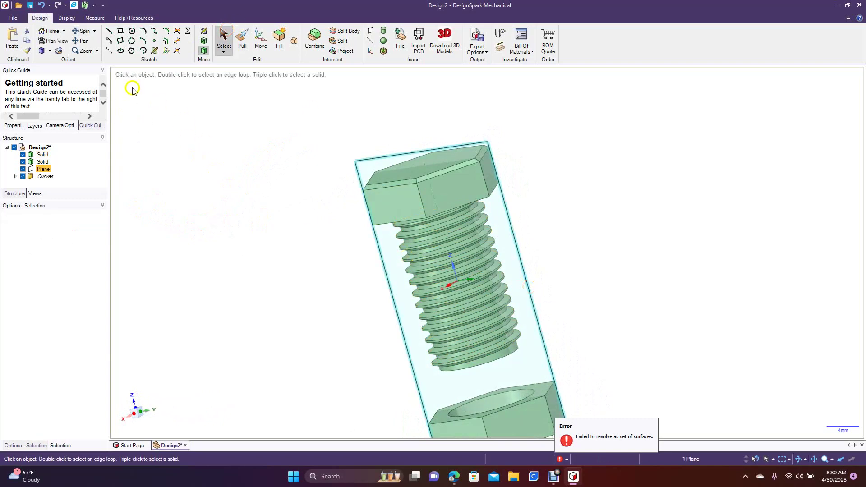
left_click(59, 41)
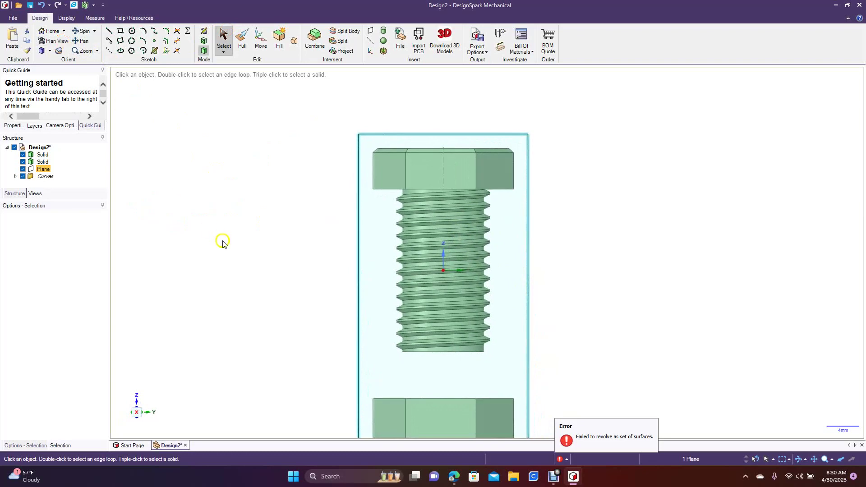
left_click(83, 41)
left_click_drag(203, 201, 211, 149)
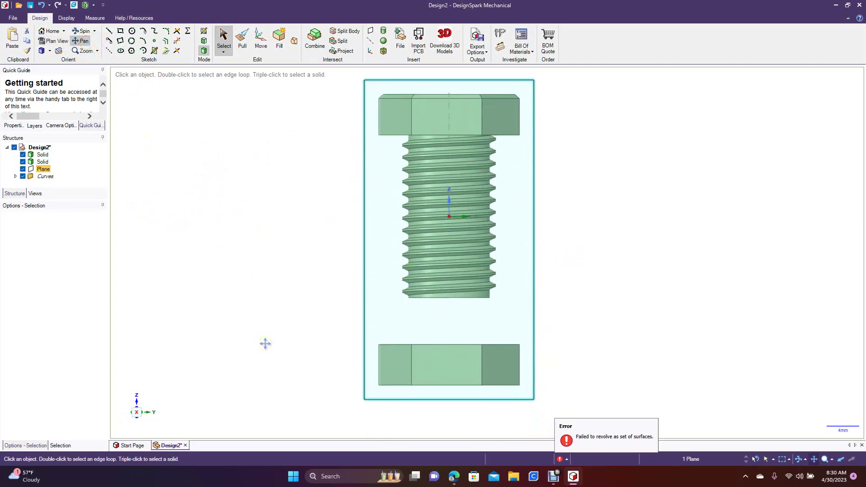
key("k")
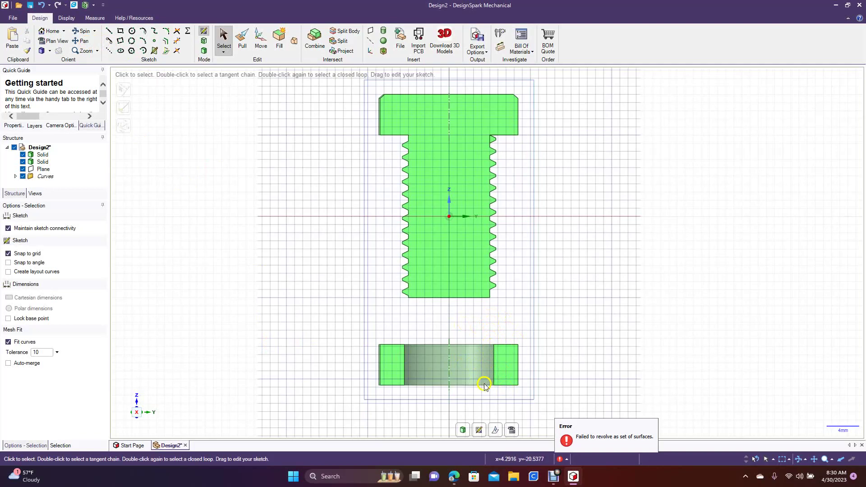
Sketch a 1 mm square inside the nut's section, near the upper inner corner on the positive Y side
scroll(486, 385, "up", 3)
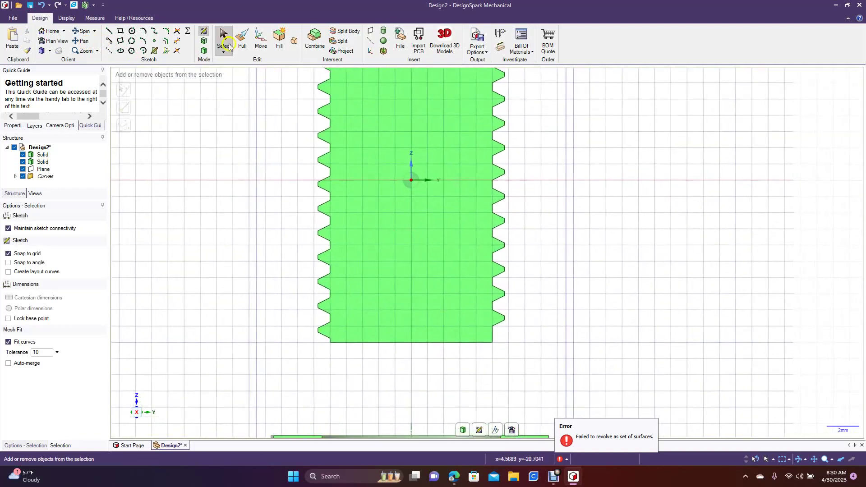
left_click(81, 41)
left_click_drag(266, 338, 267, 216)
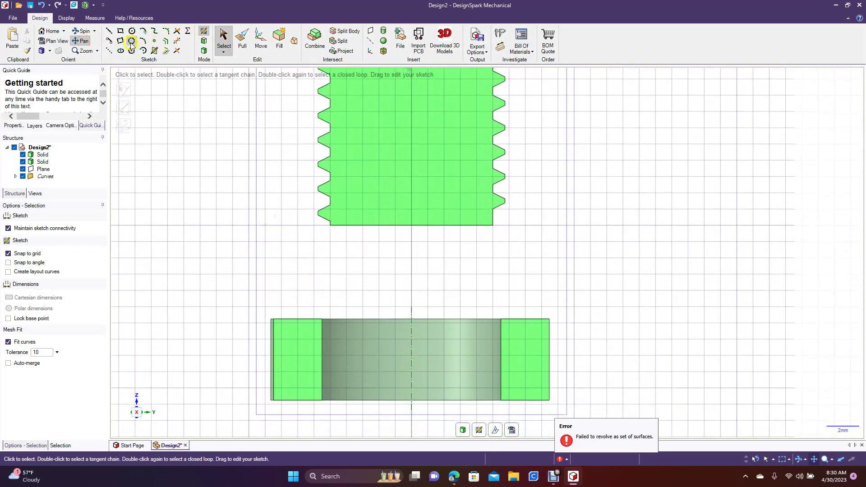
left_click(121, 31)
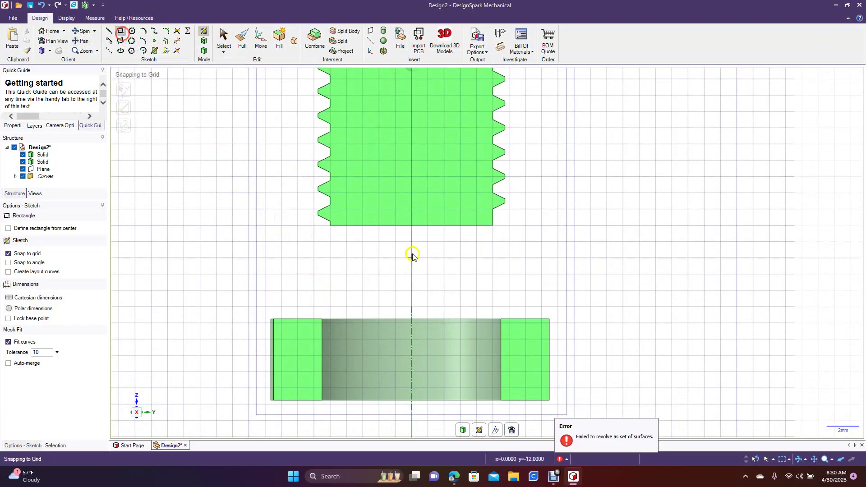
left_click(509, 325)
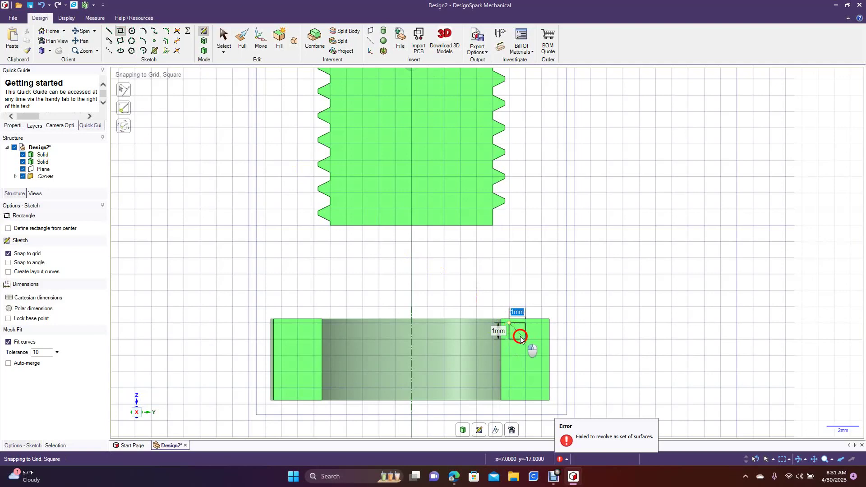
key("Tab")
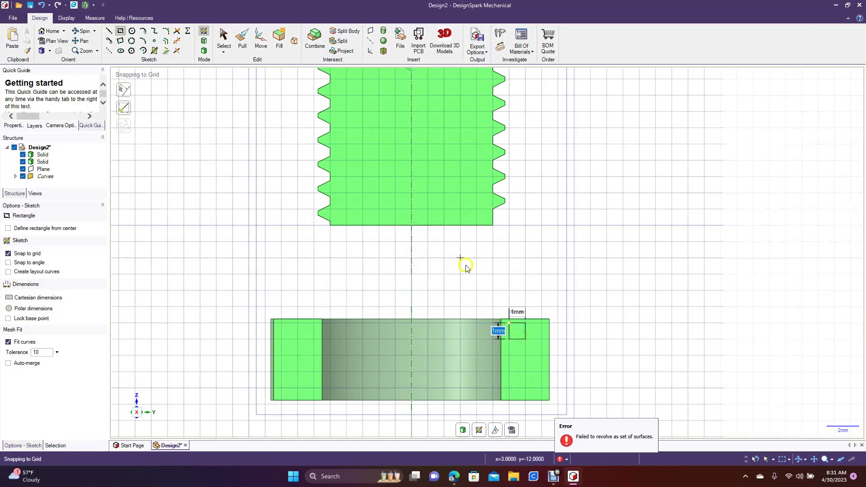
Discard the unfinished square and sketch a 1 mm square just above the nut on the positive Y side
key("Escape")
left_click(508, 290)
key("Tab")
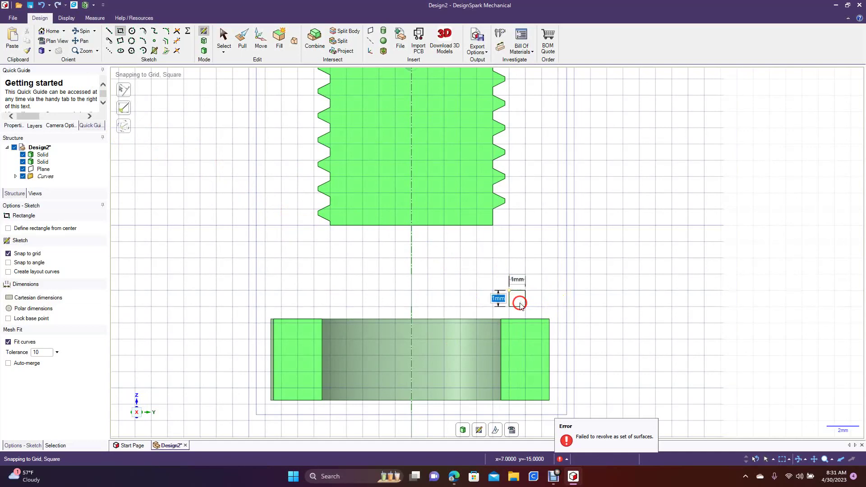
Draw two lines from the square's corners nearest the axis to the midpoint of the opposite side, forming a triangle
left_click(107, 31)
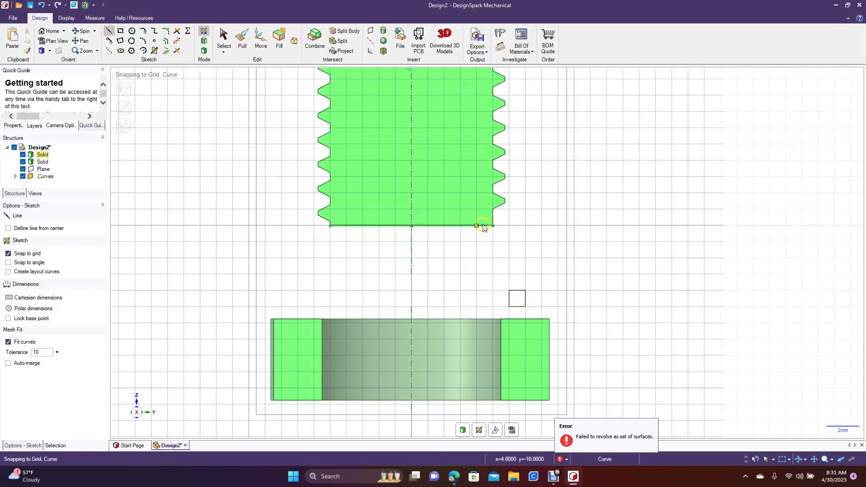
left_click(519, 299)
left_click(509, 291)
left_click(509, 307)
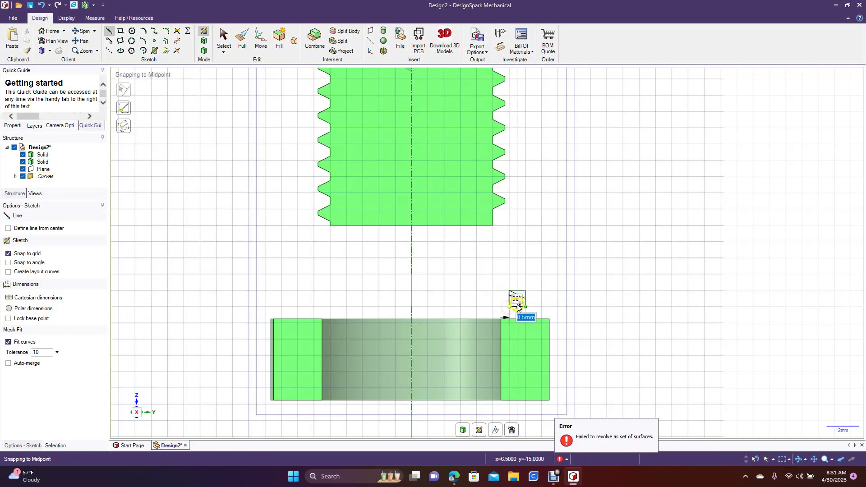
left_click(524, 300)
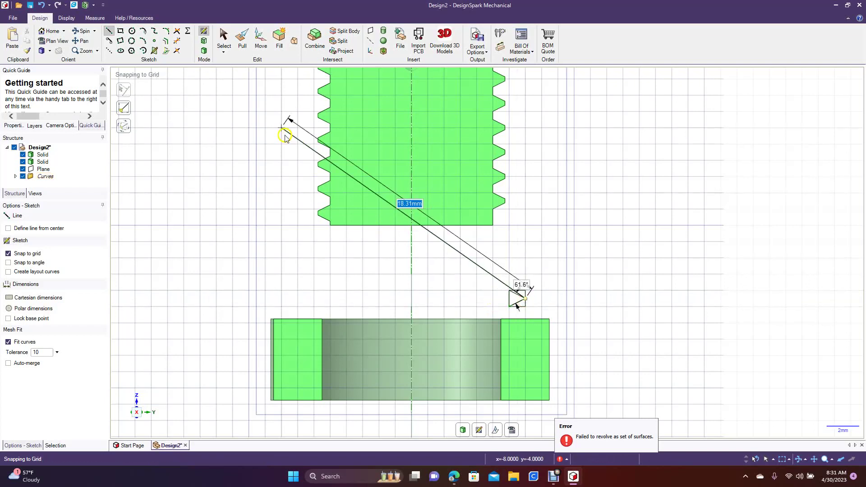
left_click(223, 38)
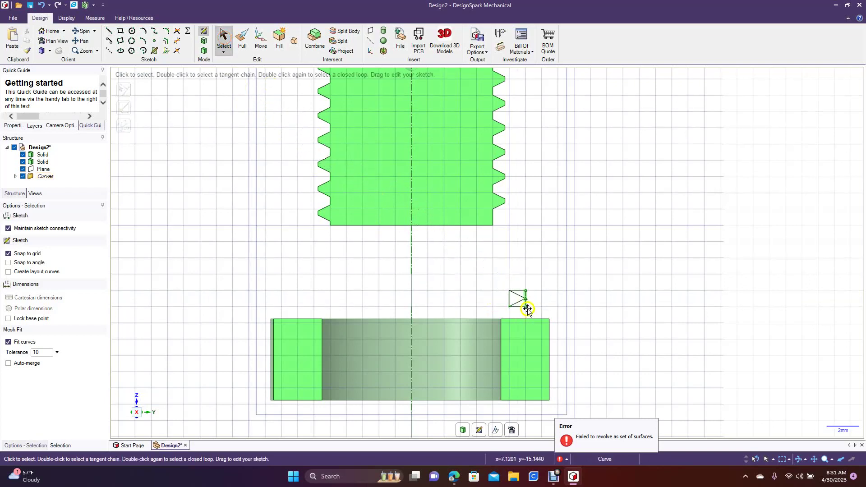
Offset the square's side farthest from the axis 0.2 mm inward, across the triangle's tip
left_click(167, 41)
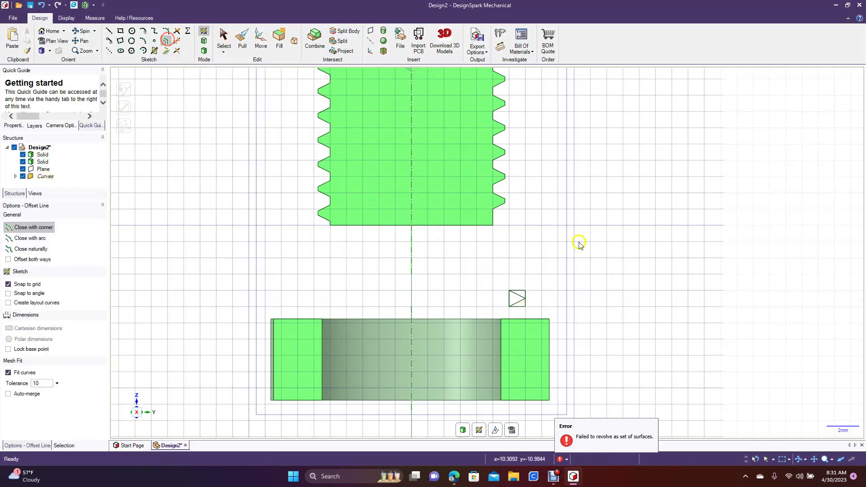
left_click(523, 303)
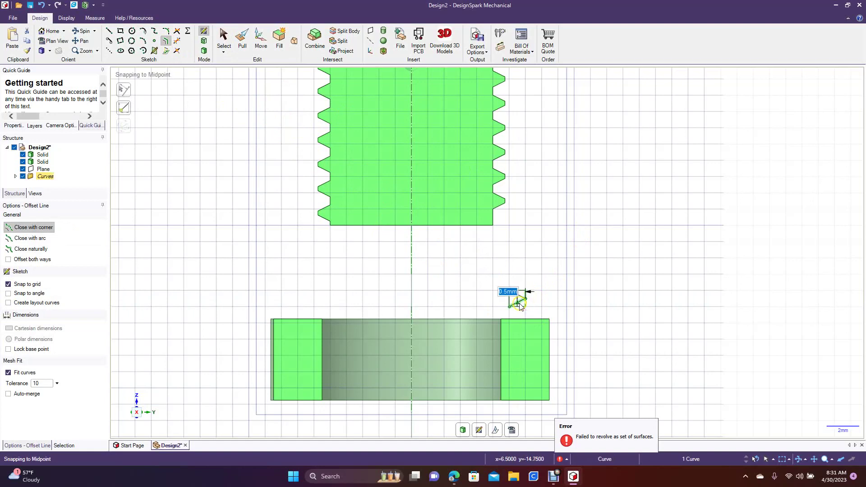
type("0.2")
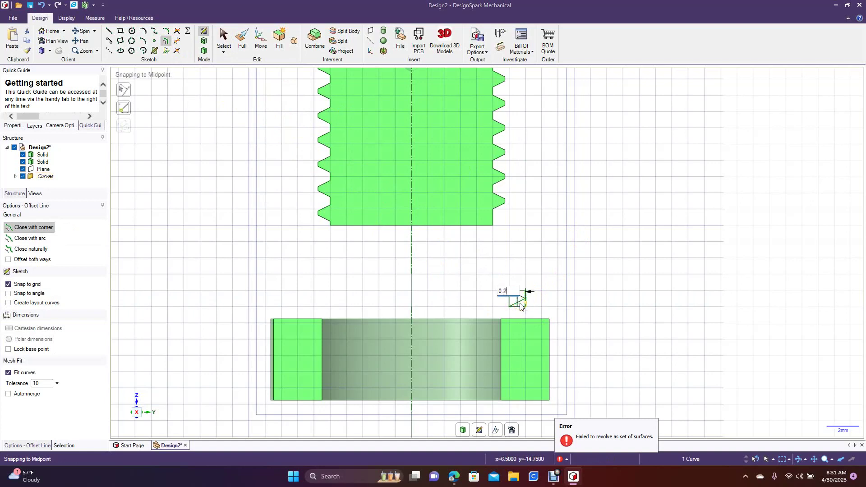
key("Return")
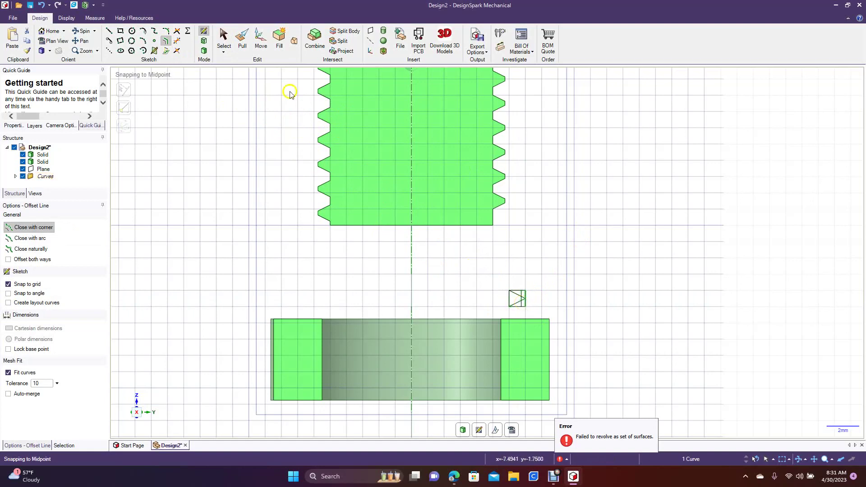
left_click(224, 46)
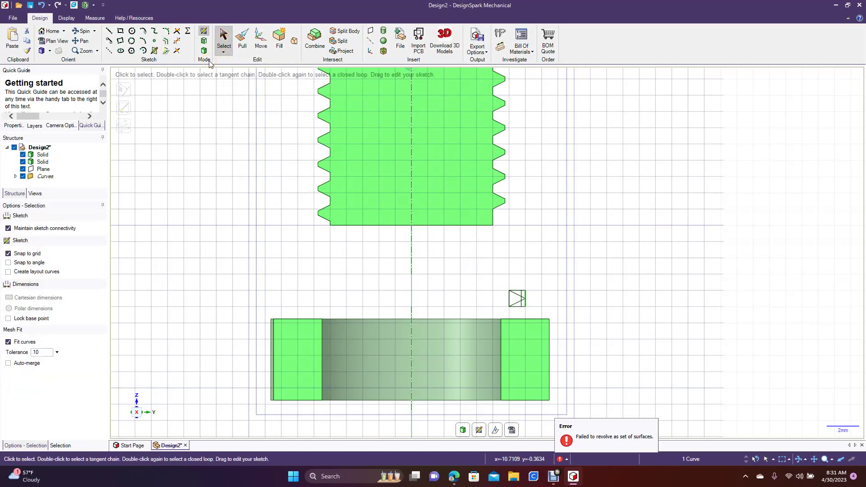
Trim the square's leftover edges, the triangle's tip and the offset line's ends, leaving a closed trapezoid
left_click(175, 42)
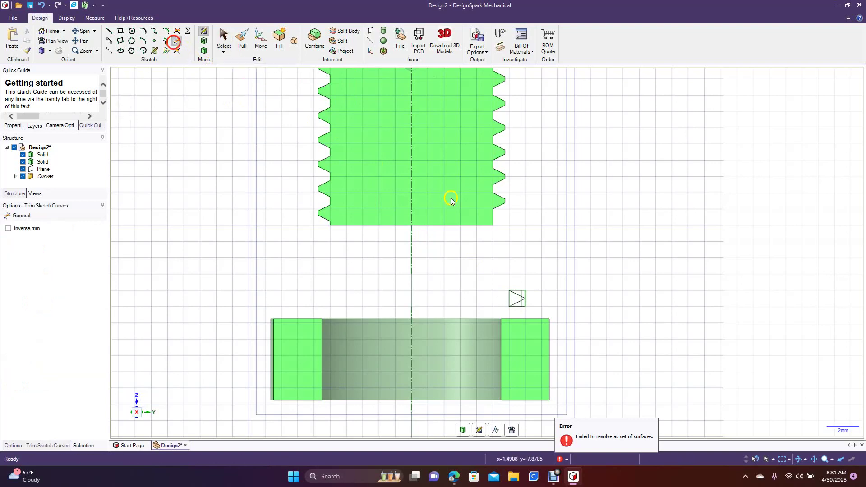
left_click(523, 301)
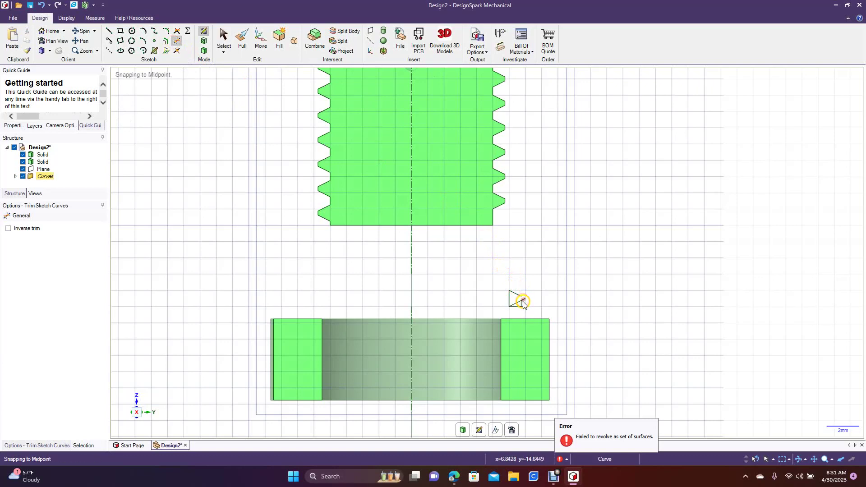
left_click(524, 298)
left_click(521, 303)
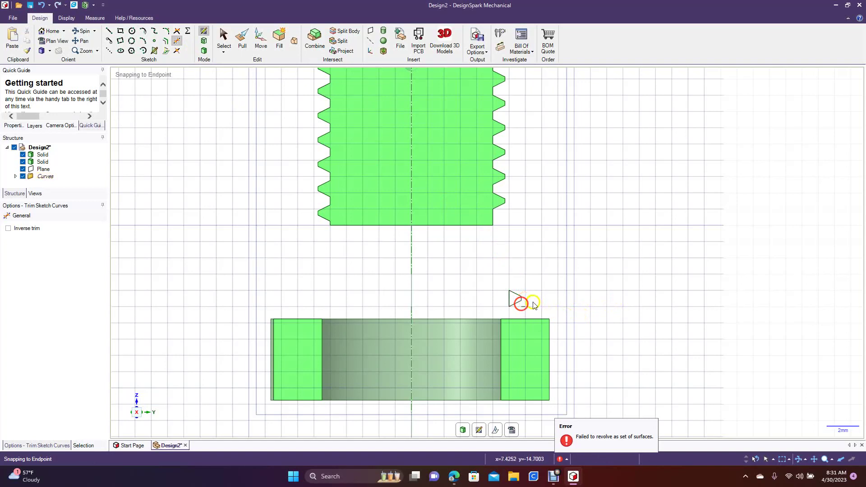
left_click(519, 302)
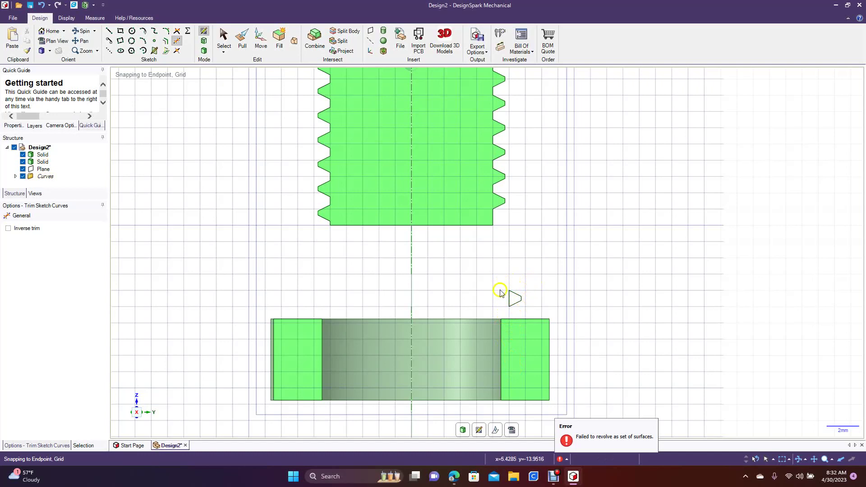
Turn off grid snapping and move the whole trapezoid about 0.47 mm toward the axis and about 0.03 mm down
left_click(229, 39)
mouse_move(493, 285)
left_mouse_down()
mouse_move(543, 320)
mouse_move(535, 311)
left_mouse_up()
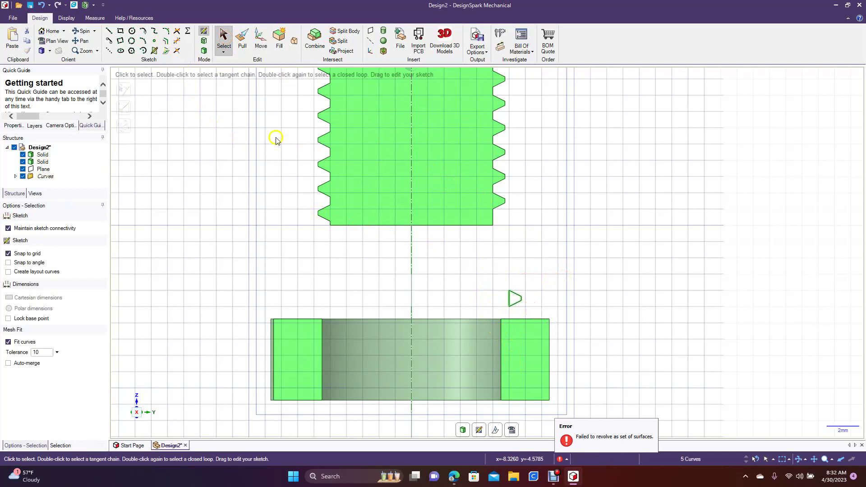
left_click(9, 254)
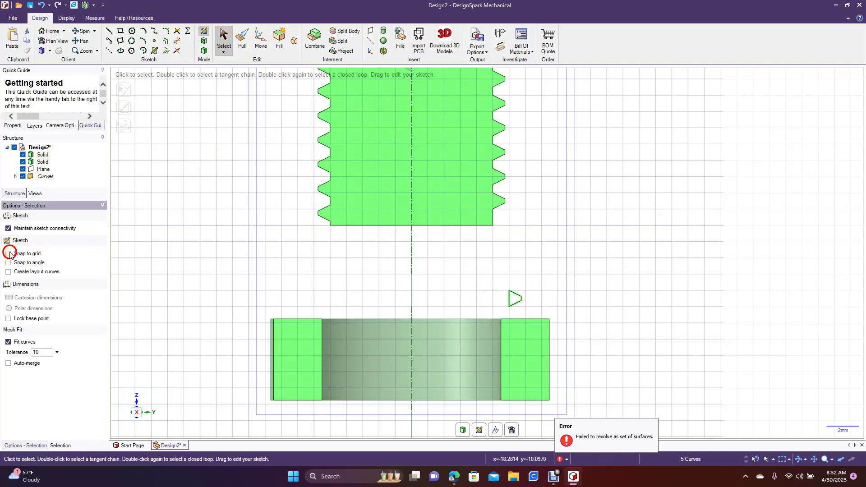
left_click(259, 42)
left_click_drag(485, 301, 480, 307)
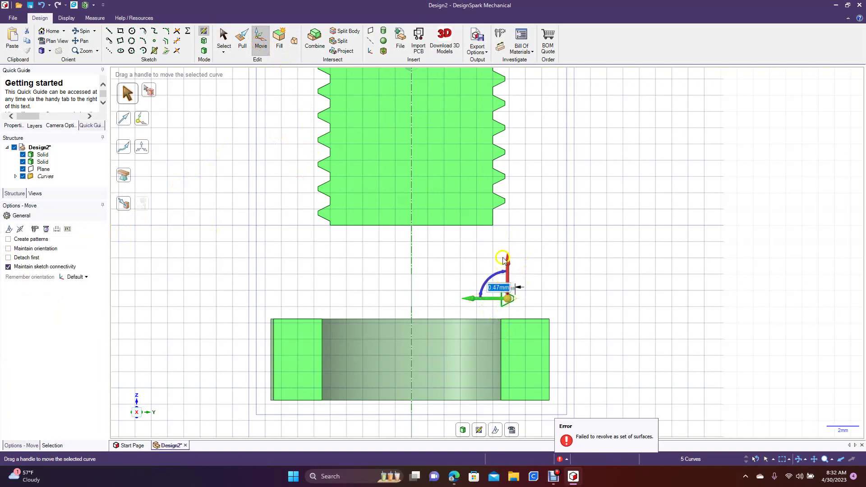
mouse_move(508, 260)
left_mouse_down()
mouse_move(506, 285)
mouse_move(509, 263)
left_mouse_up()
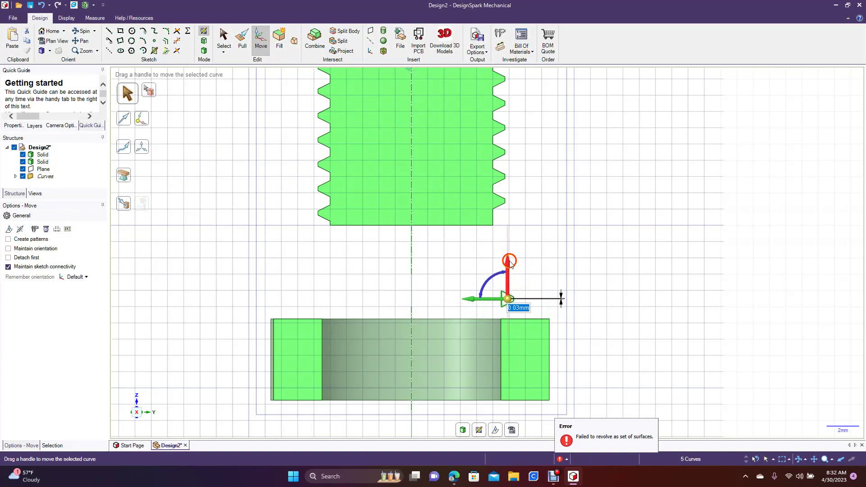
left_click(609, 291)
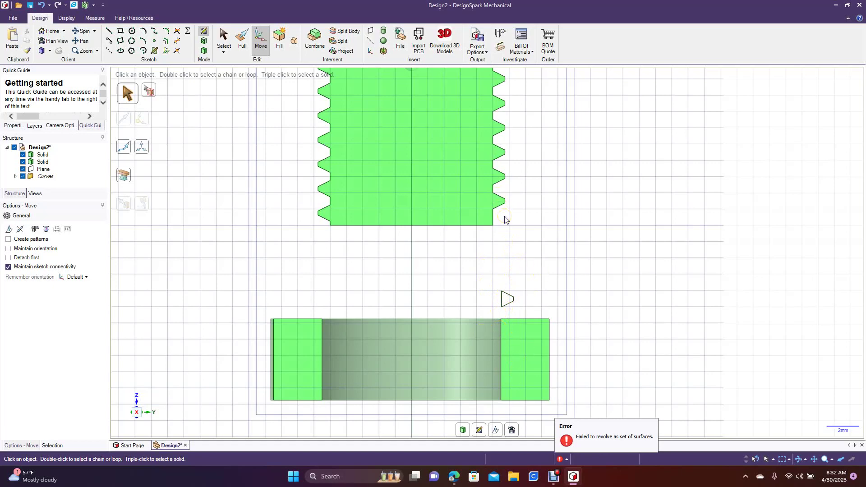
Offset the trapezoid's upper and lower slanted edges outward by 0.1 mm each
scroll(505, 220, "up", 3)
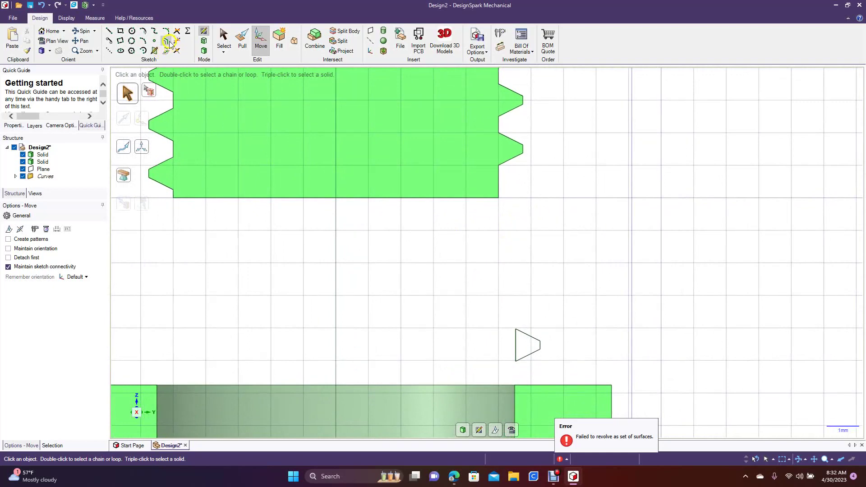
left_click(167, 41)
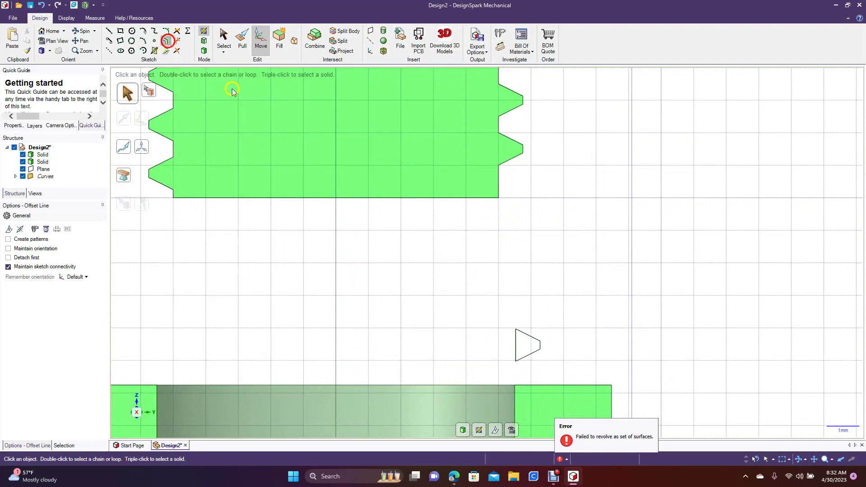
left_click(531, 340)
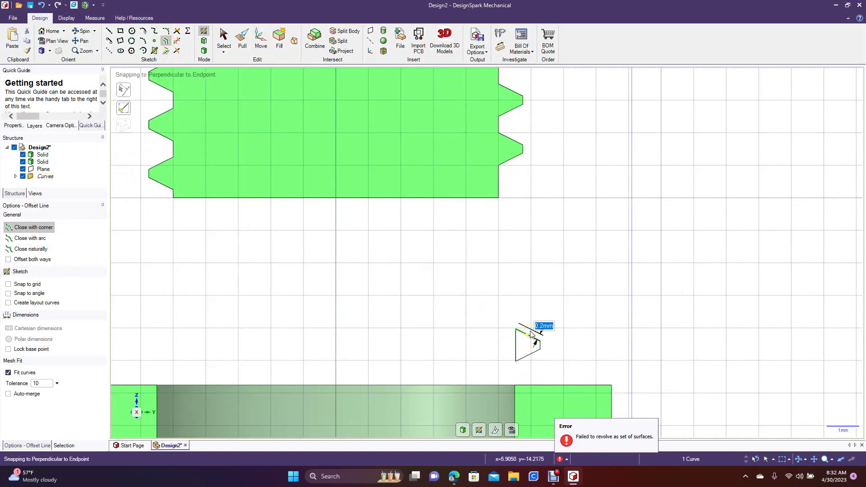
left_click(531, 334)
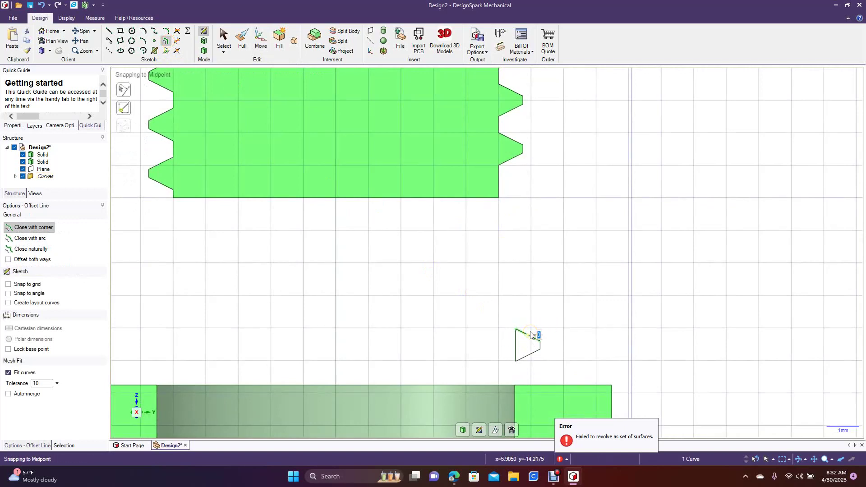
type("0.1")
key("Return")
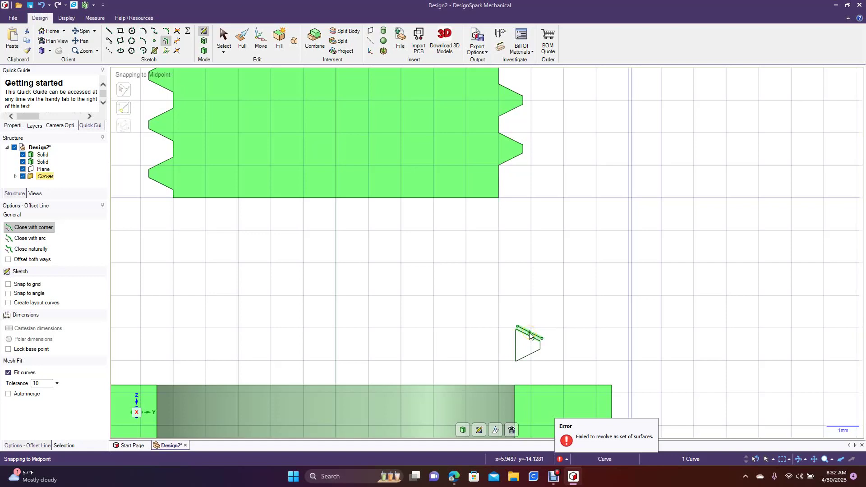
left_click(525, 362)
left_click(525, 360)
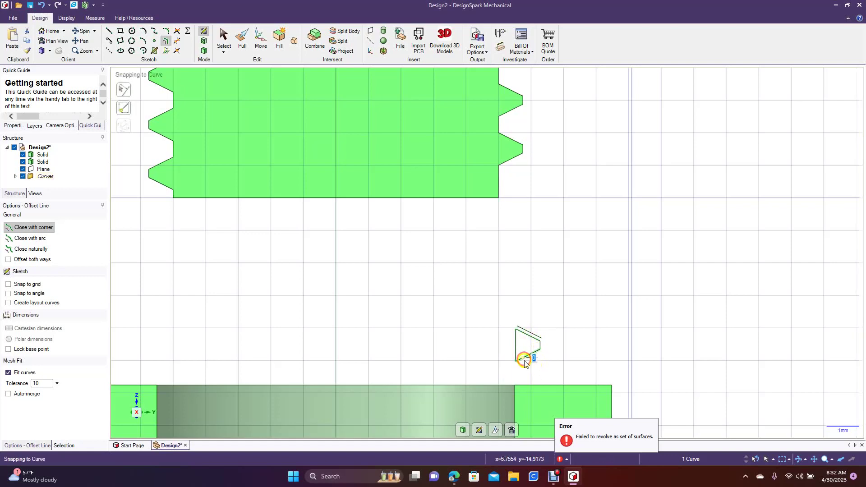
type("0.1")
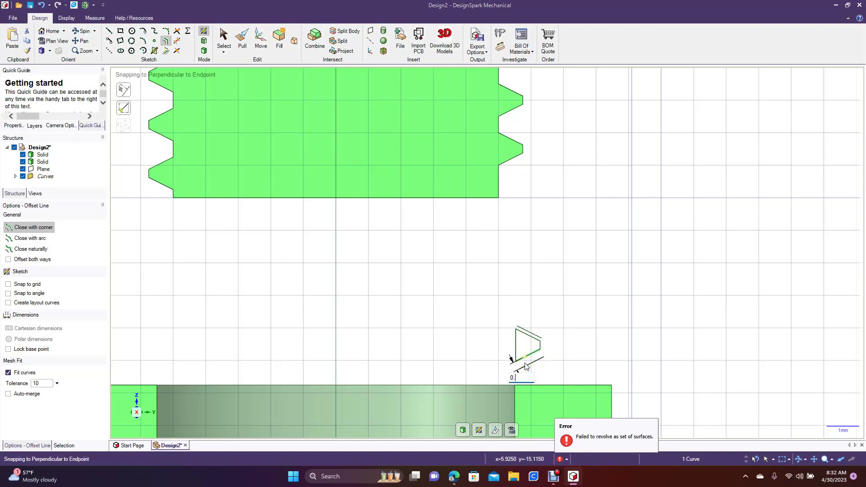
key("Return")
Offset the trapezoid's short tip edge and its long base edge outward by 0.1 mm each
left_click(543, 346)
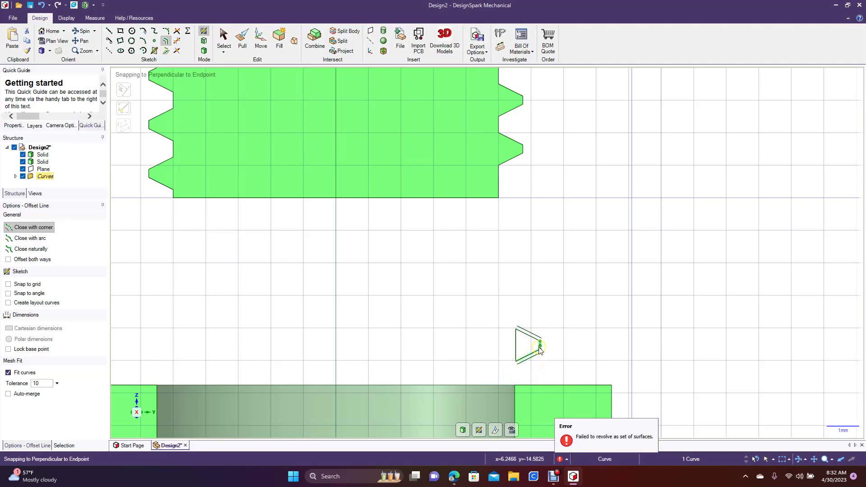
left_click(546, 348)
type("0.1")
key("Return")
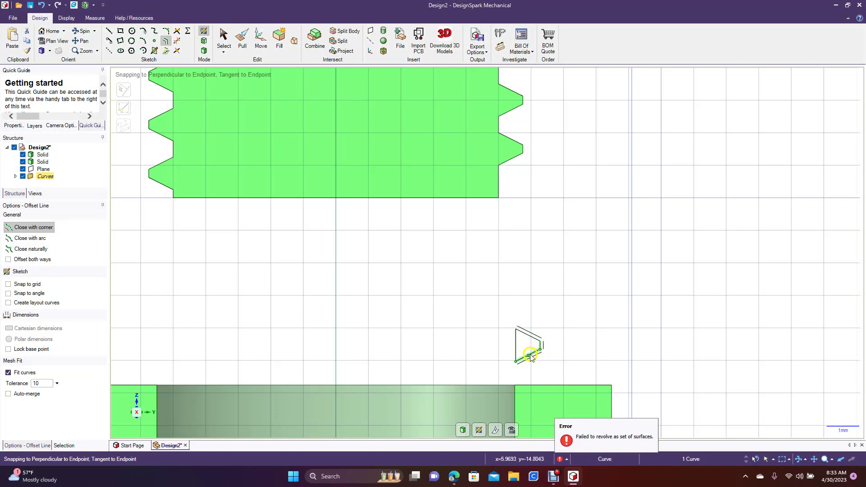
left_click(513, 339)
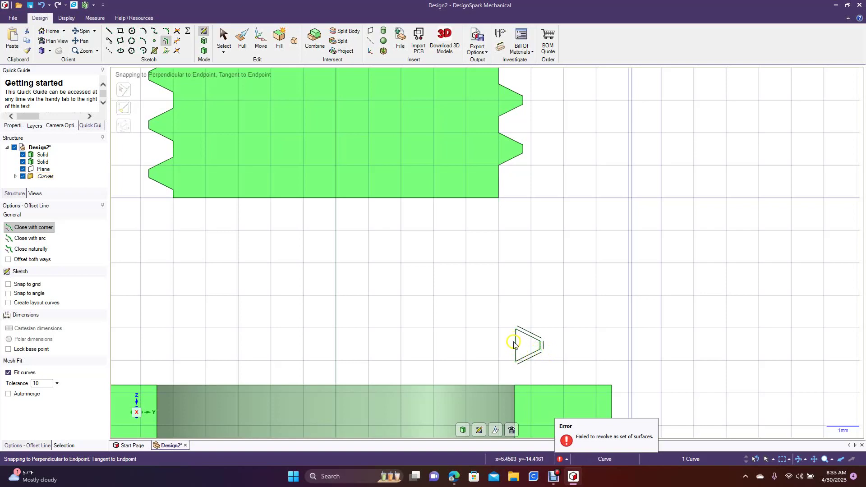
left_click(515, 343)
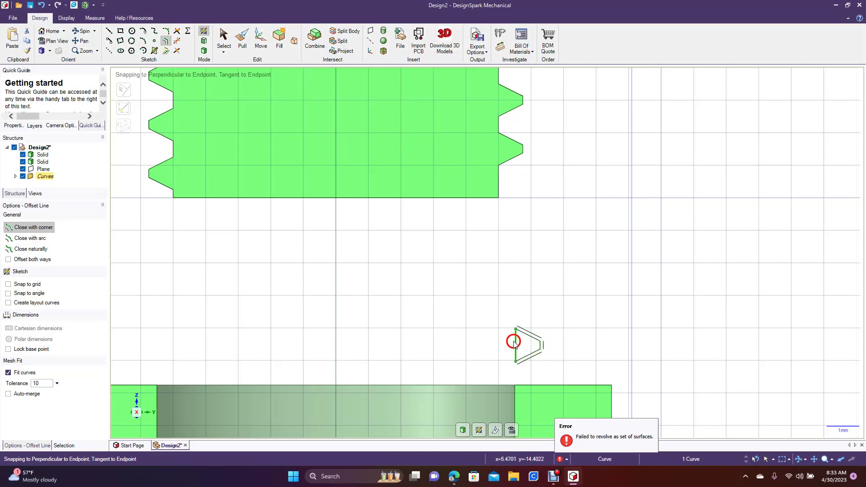
left_click(512, 345)
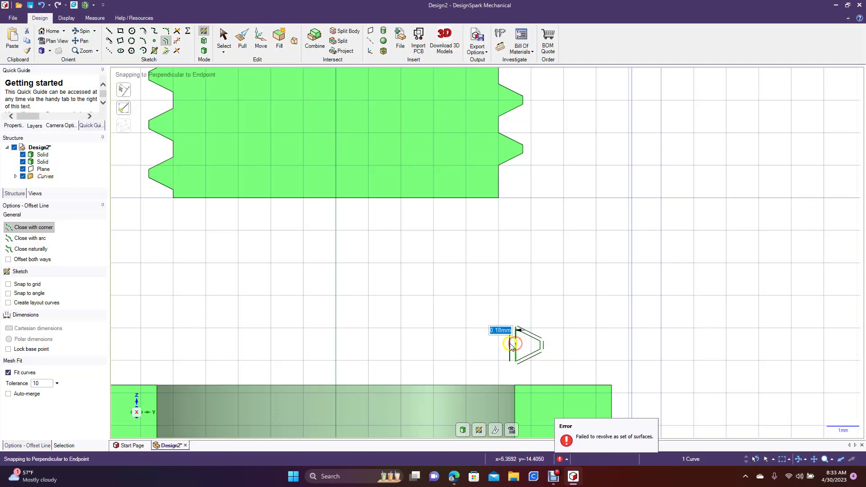
type("0.")
key("Return")
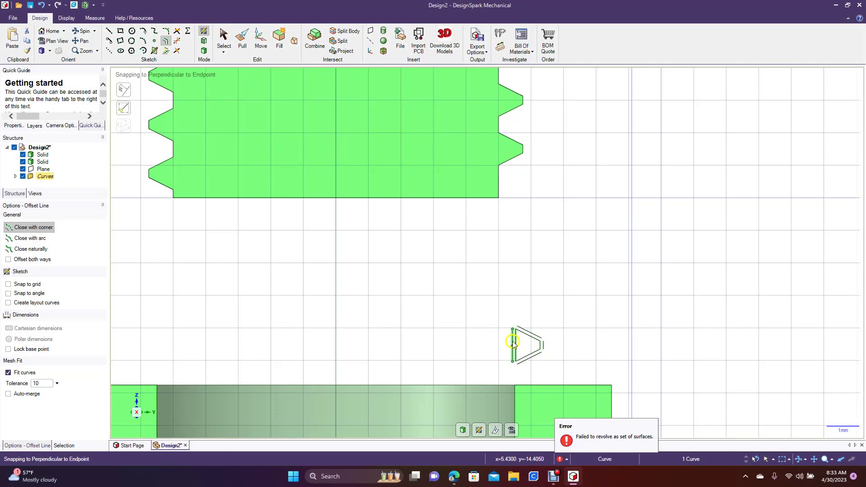
left_click(494, 302)
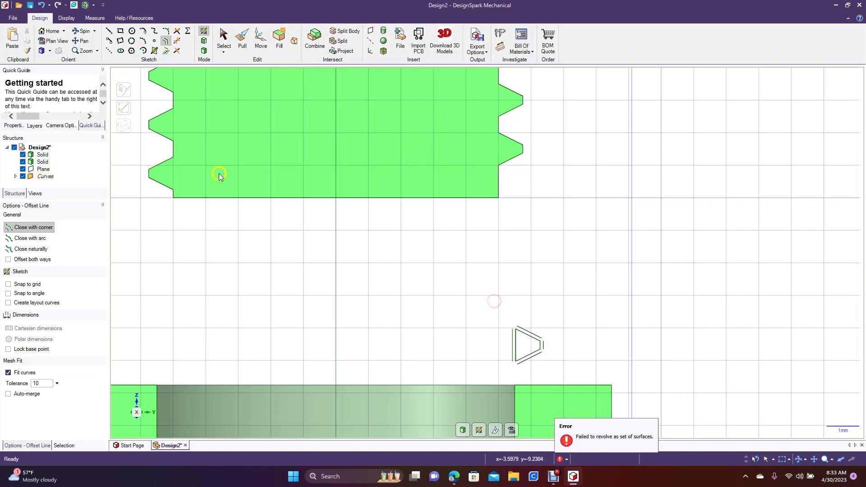
Join the four offset lines at their corners into a closed outer trapezoid around the original one
left_click(178, 33)
left_click(523, 327)
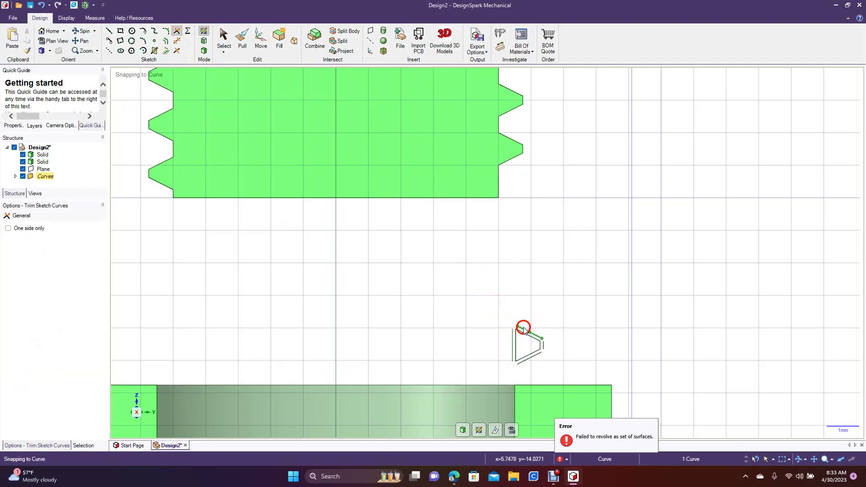
left_click(513, 354)
left_click(520, 364)
left_click(534, 354)
left_click(544, 348)
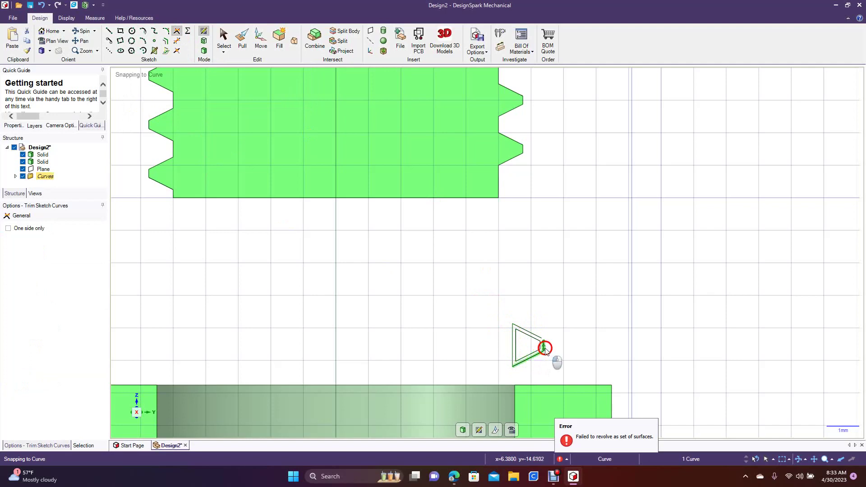
left_click(539, 337)
left_click(543, 343)
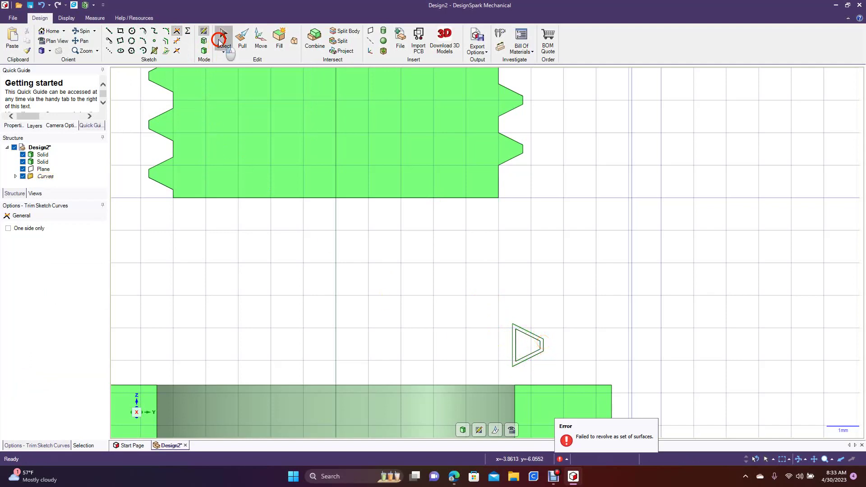
Delete all four edges of the original inner trapezoid, leaving only the enlarged outline
left_click(222, 41)
left_click(524, 334)
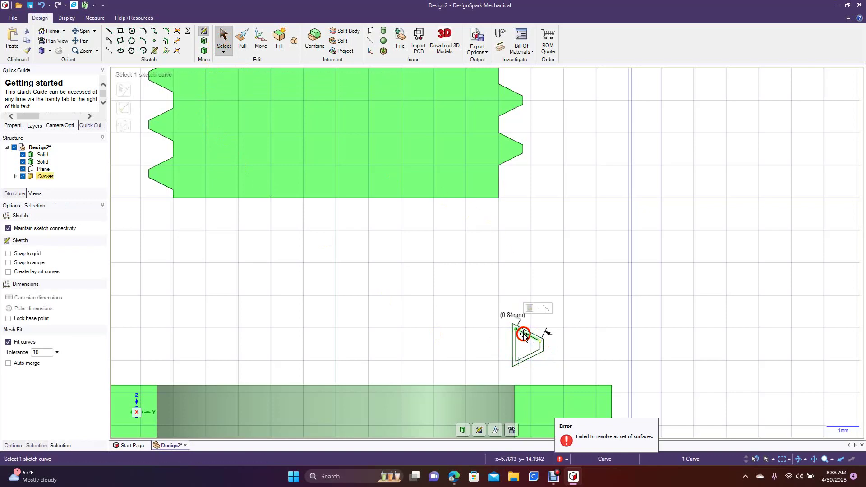
left_click(517, 342, "ctrl")
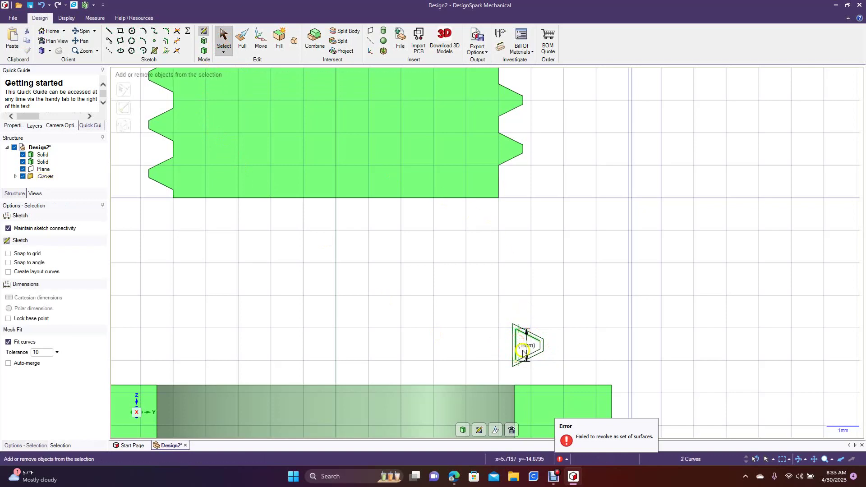
left_click(532, 352, "ctrl")
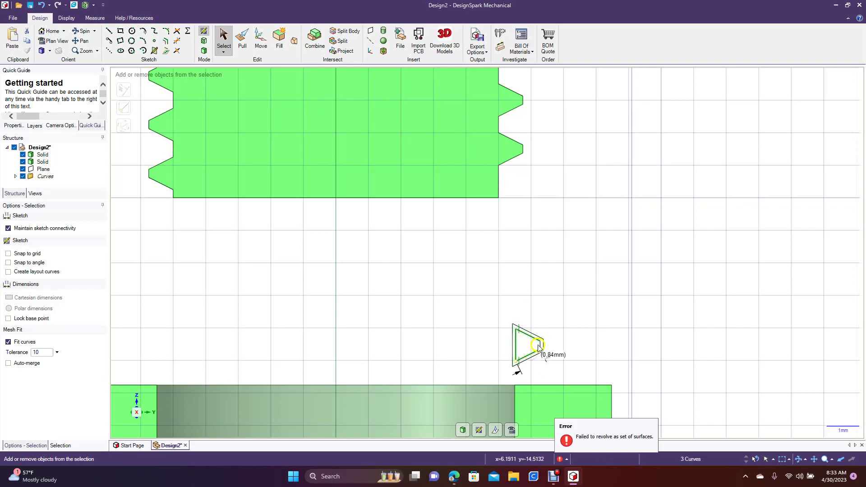
left_click(606, 282)
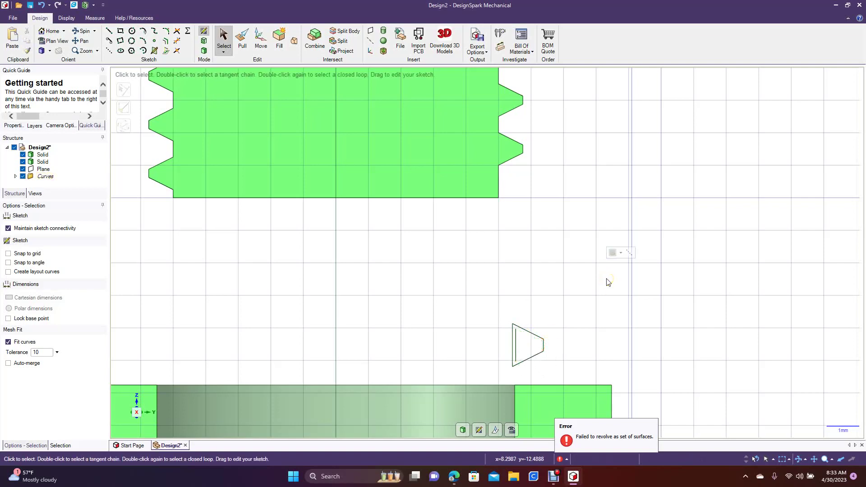
left_click(515, 344)
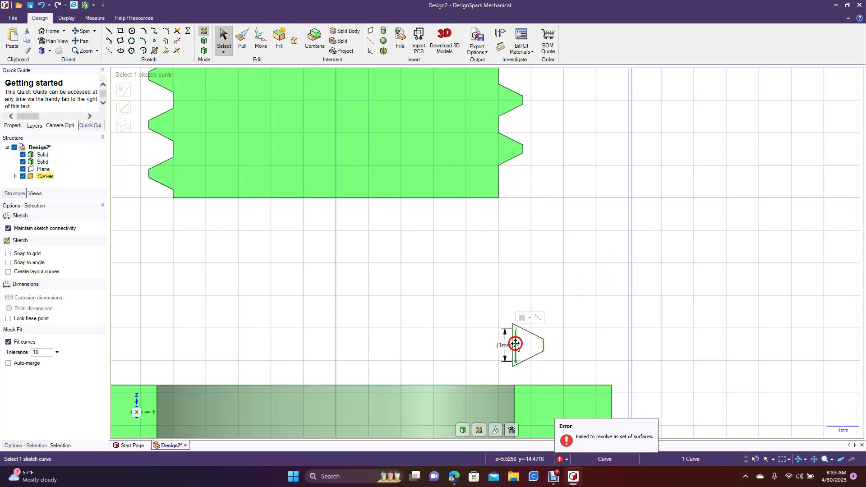
left_click(516, 340)
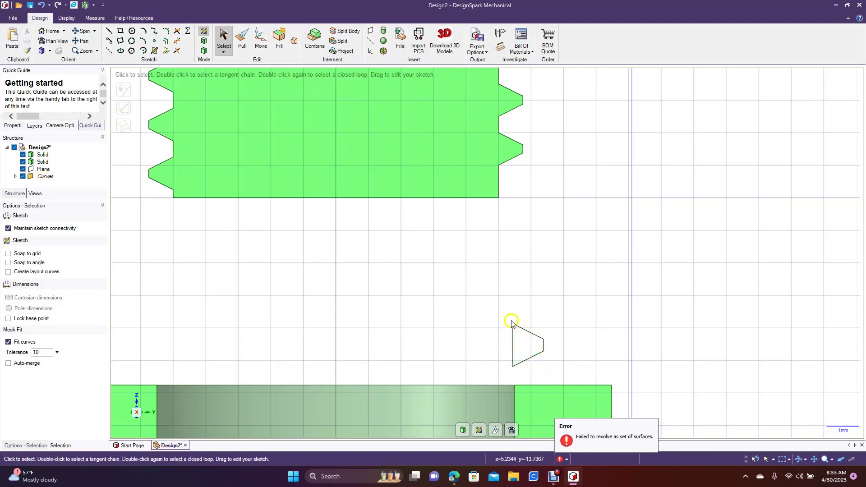
Try moving the enlarged trapezoid up about 6.03 mm to overlap the bolt's lowest thread tooth, and undo the changes
left_click(224, 45)
left_click_drag(489, 303, 567, 375)
left_click(258, 43)
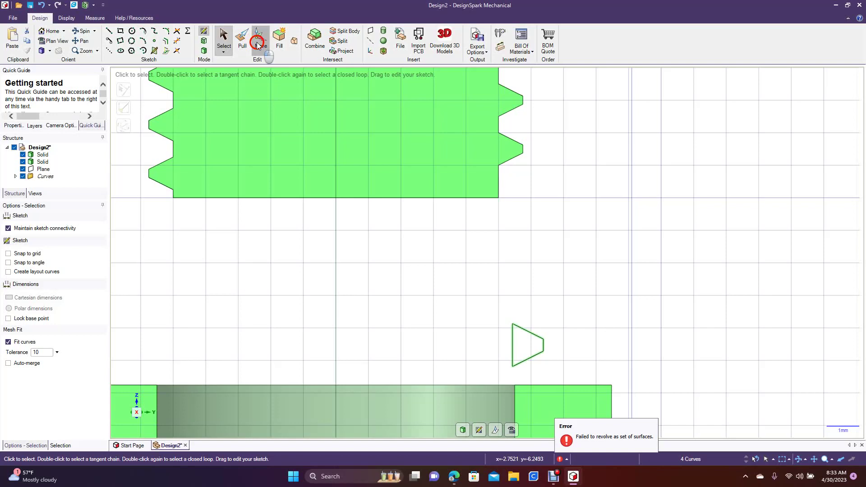
left_click_drag(531, 313, 557, 118)
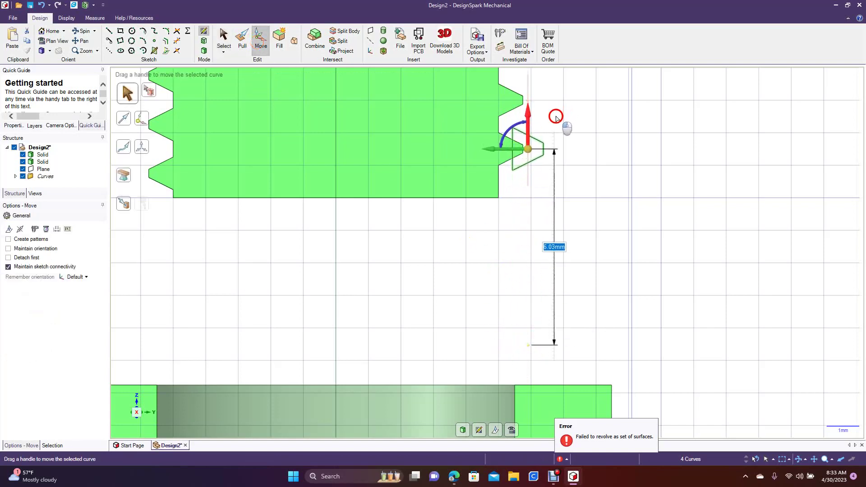
mouse_move(494, 153)
left_mouse_down()
mouse_move(479, 155)
mouse_move(487, 154)
left_mouse_up()
key("ctrl+z")
key("ctrl+z")
key("ctrl+z")
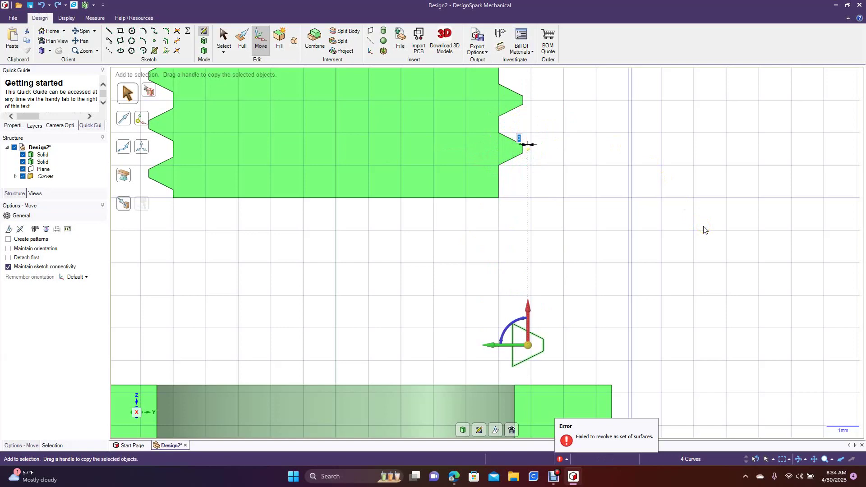
Delete the restored vertical base line inside the enlarged trapezoid
left_click(634, 350)
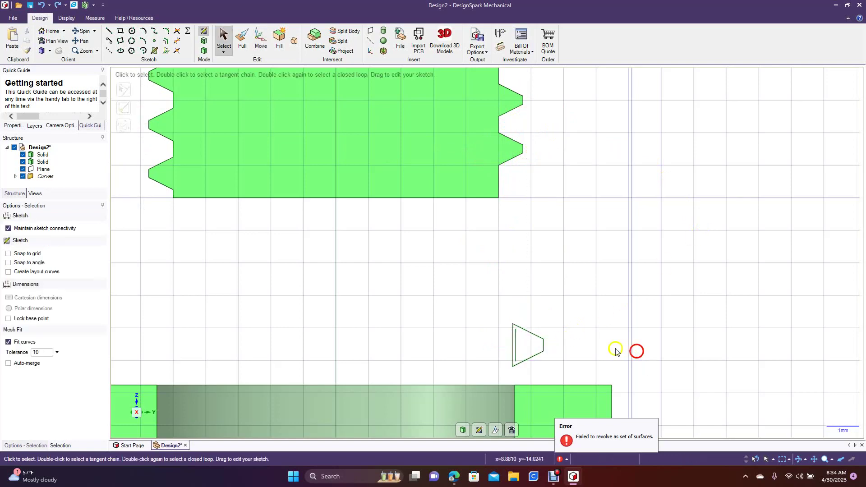
left_click(515, 345)
key("Delete")
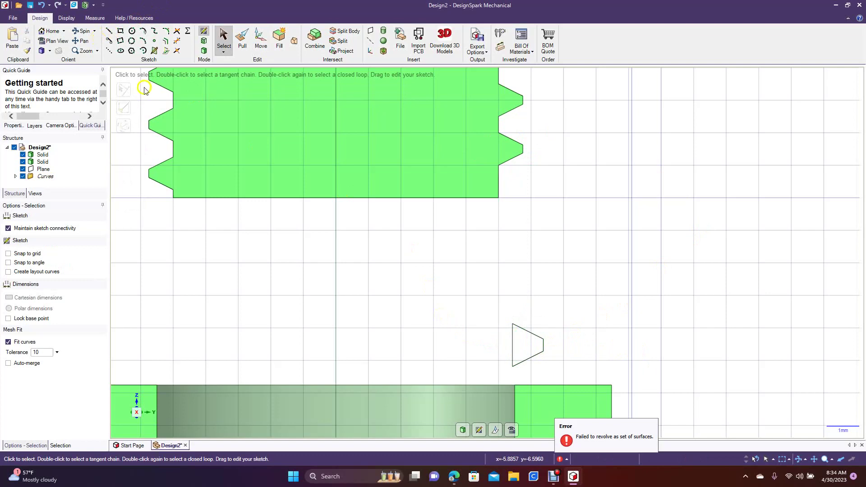
Revolve the enlarged trapezoid face about the nut's central axis as a right-handed helical cut, 1.5 mm pitch and about 8.4 mm high, down through the nut
left_click(242, 42)
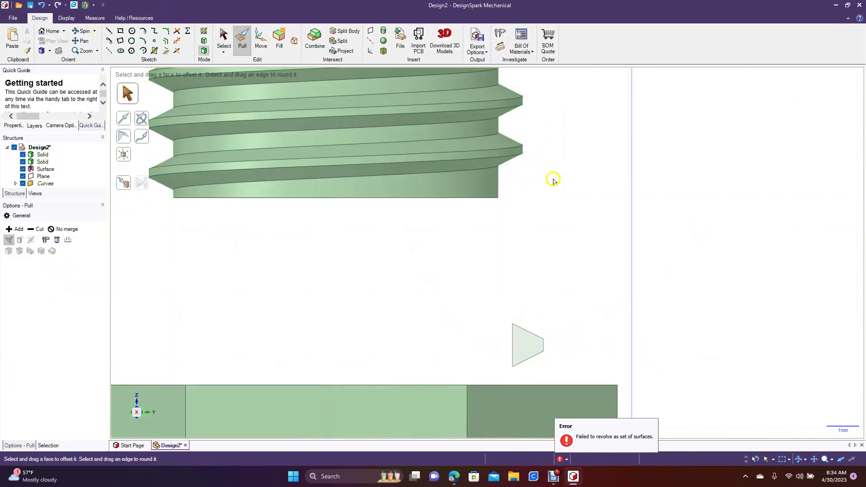
scroll(592, 257, "down", 4)
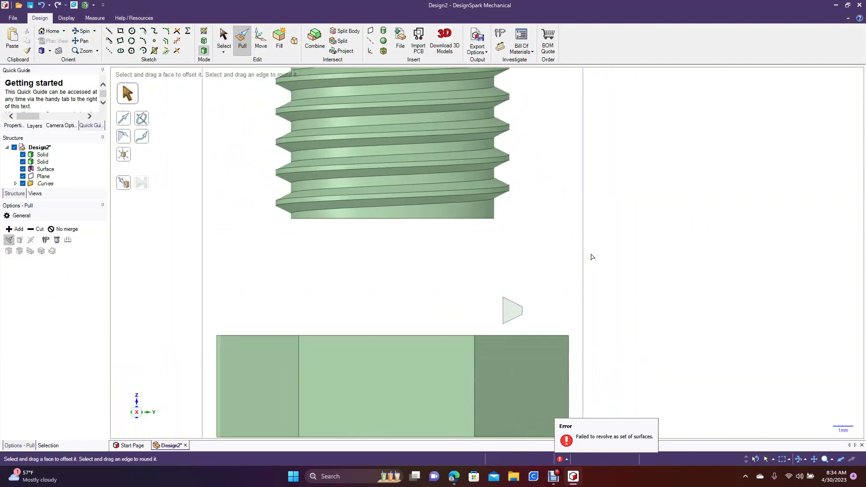
left_click(76, 31)
left_click_drag(152, 97, 144, 121)
left_click(242, 43)
left_click(507, 295)
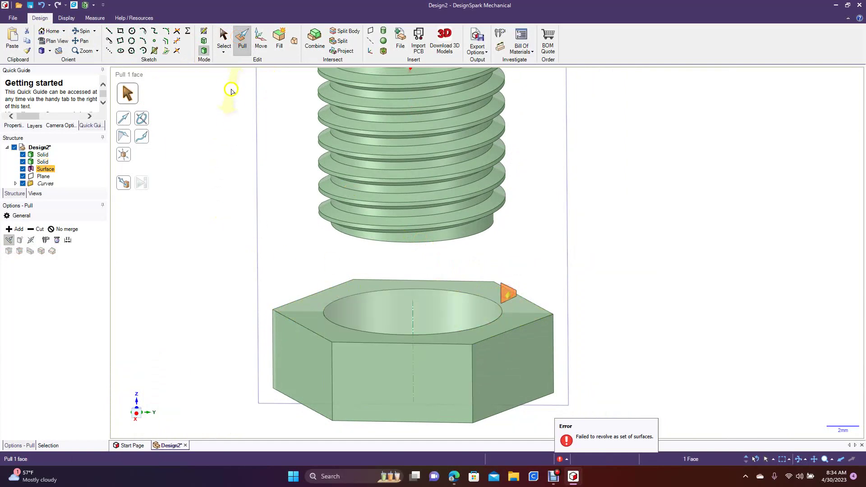
left_click(141, 118)
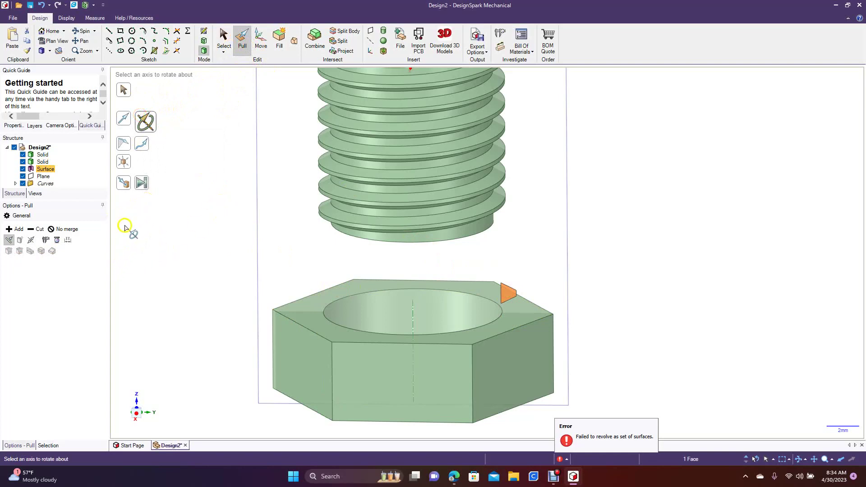
left_click(372, 282)
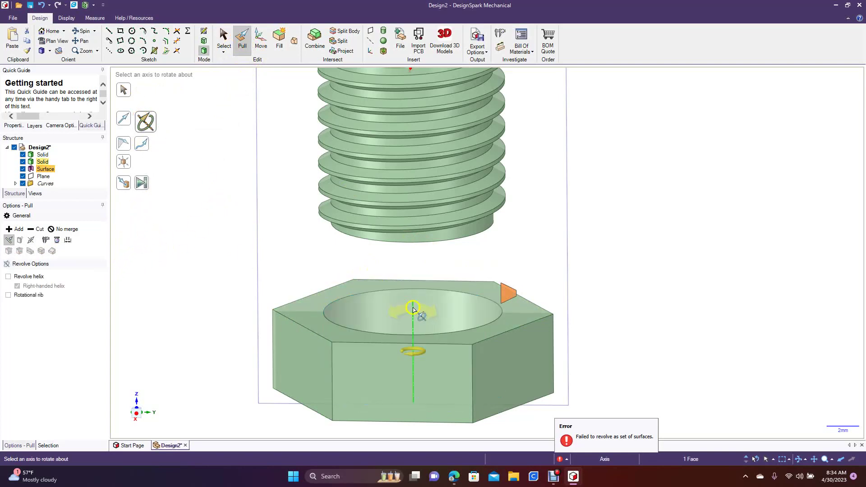
left_click(413, 309)
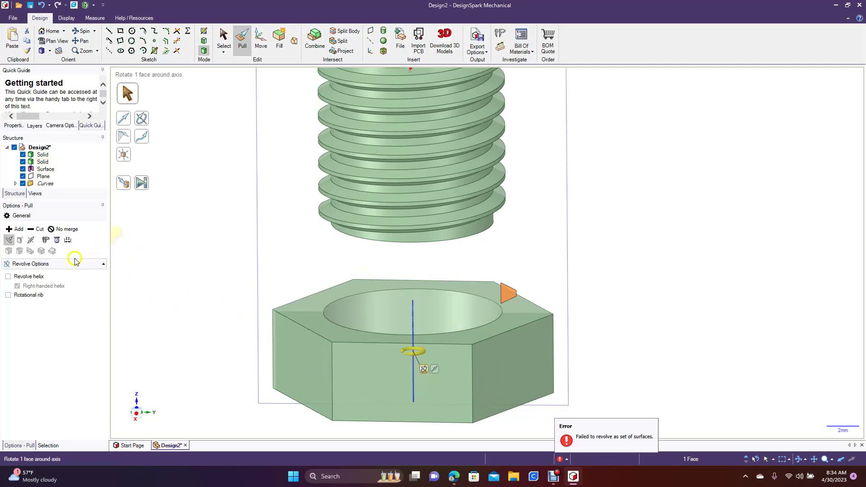
left_click(8, 276)
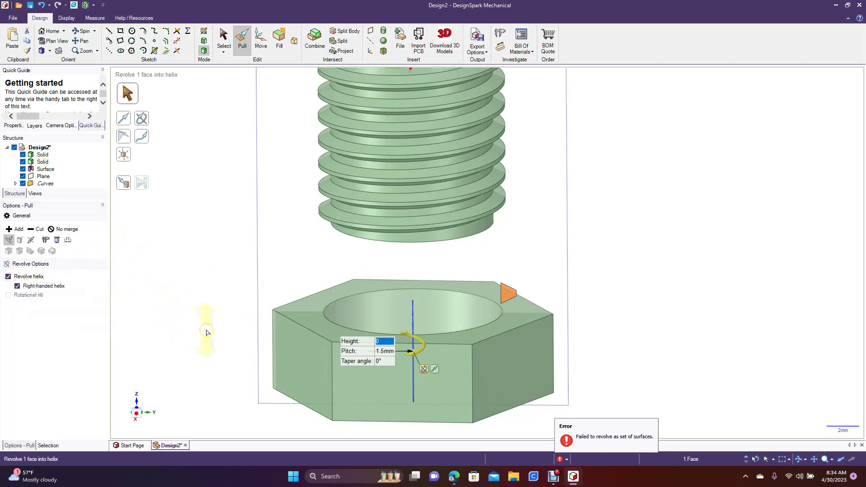
left_click(36, 229)
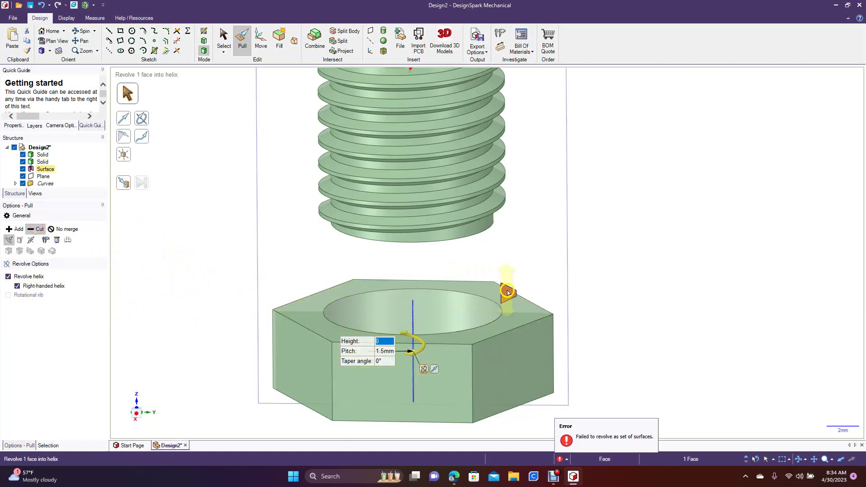
left_click_drag(508, 293, 431, 422)
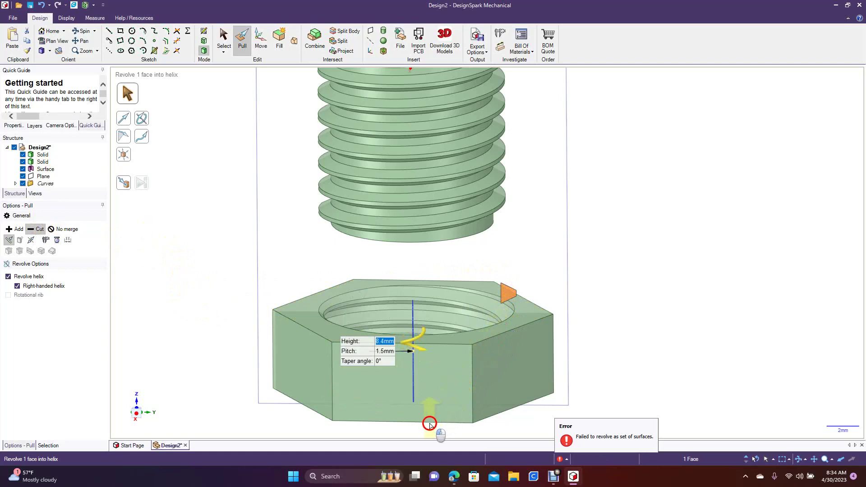
Delete the vertical sketch plane that runs through the bolt and nut
left_click(78, 33)
mouse_move(161, 161)
left_mouse_down()
mouse_move(174, 216)
mouse_move(210, 121)
mouse_move(190, 73)
mouse_move(253, 87)
mouse_move(265, 117)
mouse_move(170, 169)
mouse_move(144, 174)
mouse_move(127, 129)
mouse_move(153, 170)
mouse_move(129, 145)
mouse_move(126, 170)
mouse_move(171, 164)
left_mouse_up()
scroll(171, 163, "down", 3)
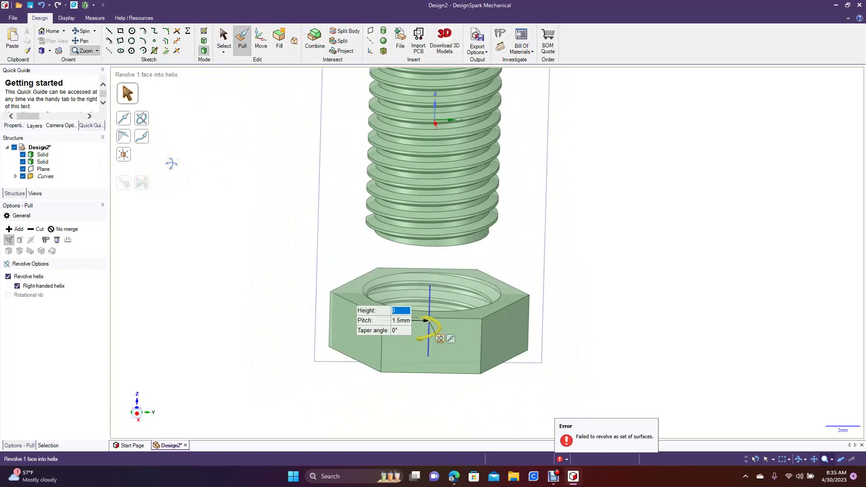
left_click(221, 37)
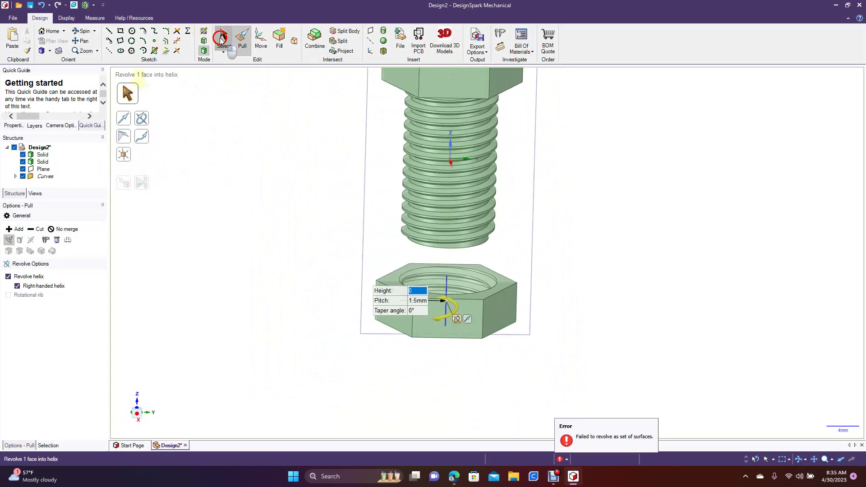
left_click(366, 198)
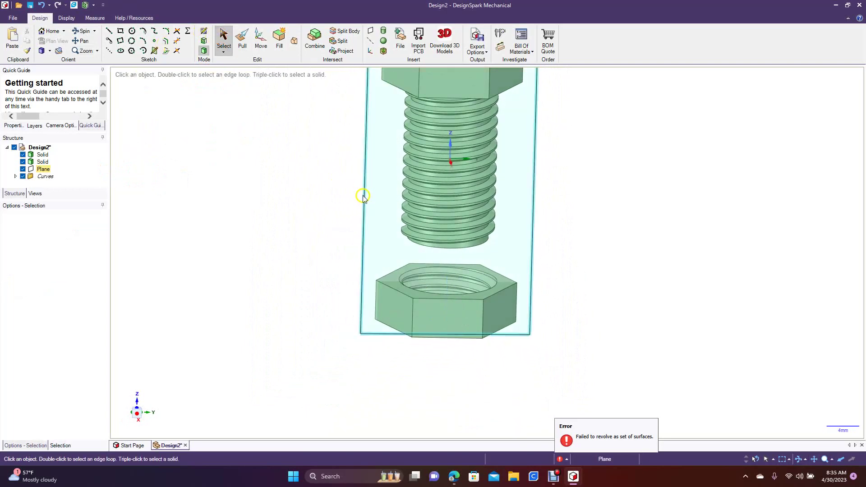
key("Delete")
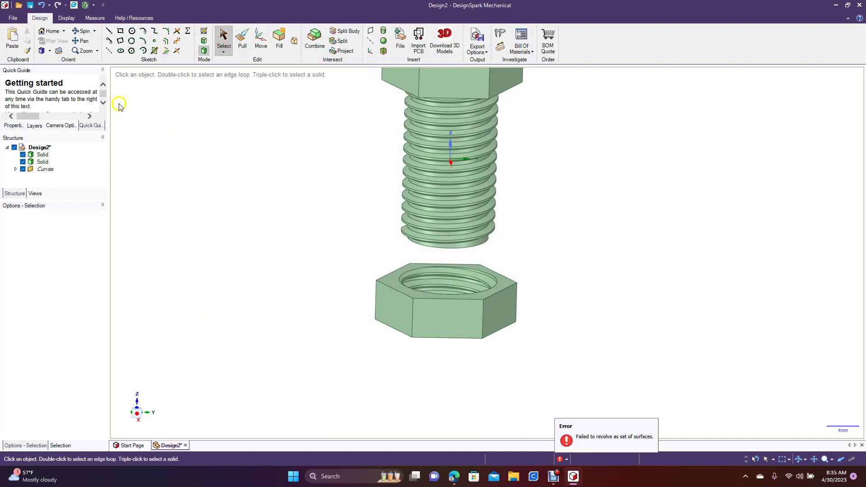
Move the bolt and nut together down along the Z axis until the whole bolt head fits in view
left_click(76, 32)
mouse_move(289, 146)
left_mouse_down()
mouse_move(276, 174)
mouse_move(283, 203)
mouse_move(345, 212)
mouse_move(330, 139)
mouse_move(300, 80)
mouse_move(276, 155)
mouse_move(281, 175)
left_mouse_up()
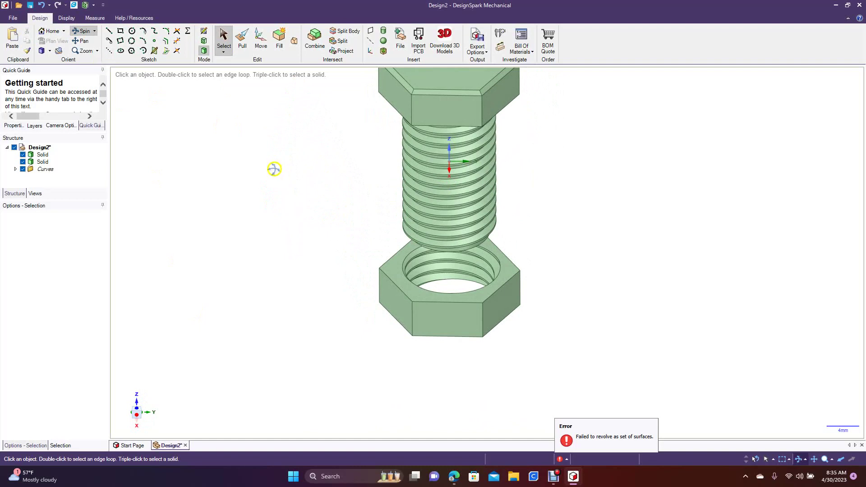
key("ctrl+a")
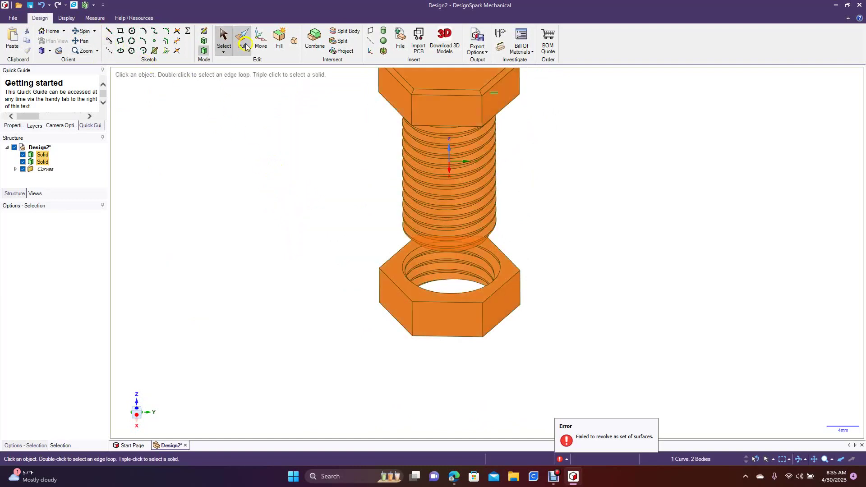
left_click(261, 40)
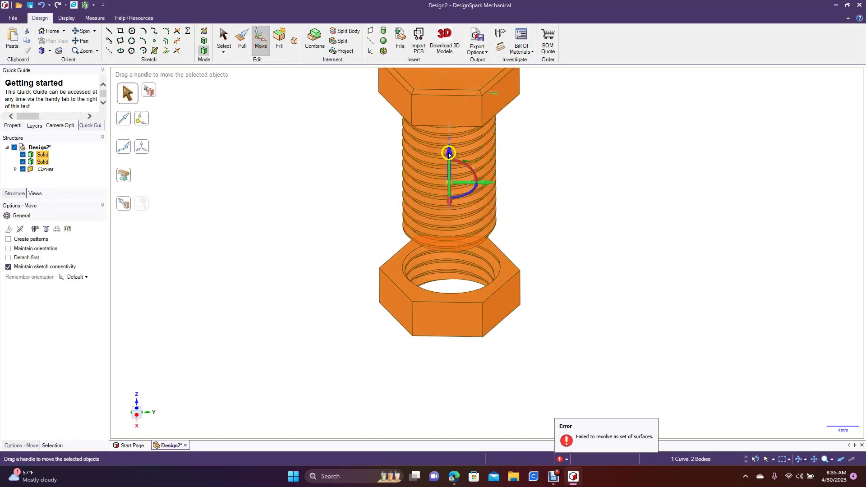
left_click_drag(448, 155, 448, 206)
left_click(323, 182)
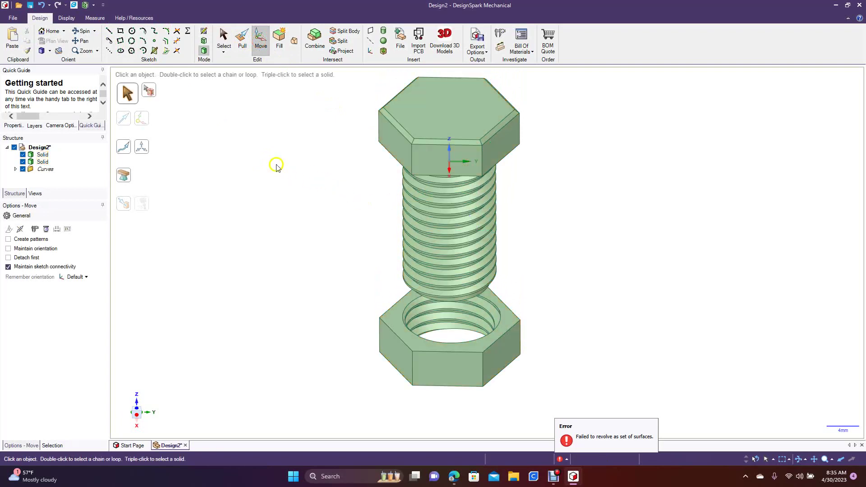
Move the nut up about 13.21 mm along the Z axis onto the lower end of the bolt's thread
left_click(82, 31)
left_click_drag(248, 222, 248, 187)
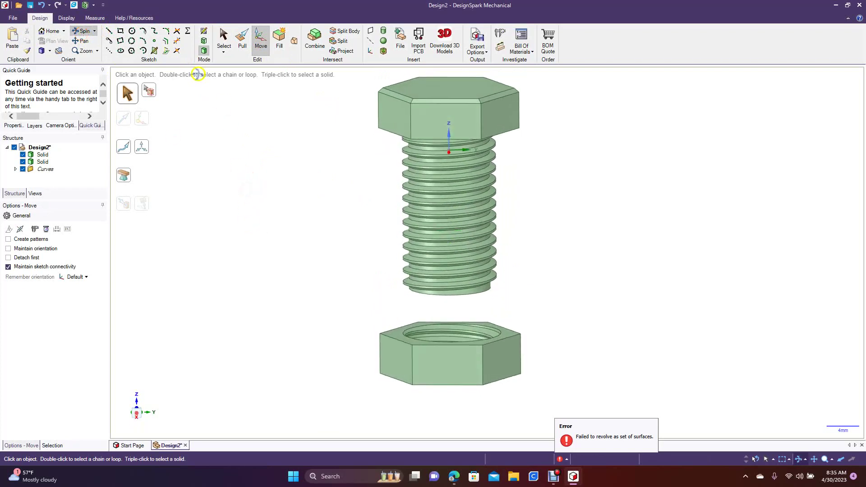
left_click(223, 41)
left_click_drag(351, 308, 567, 396)
left_click(262, 47)
left_click_drag(451, 311, 455, 211)
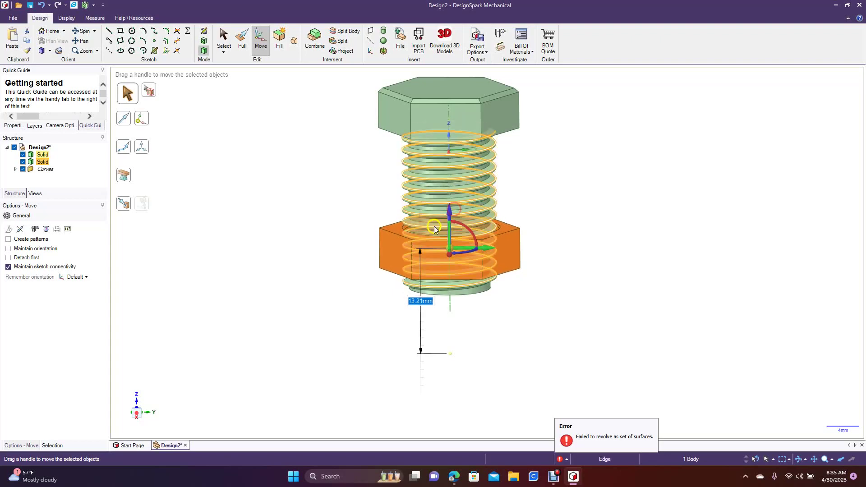
left_click(372, 251)
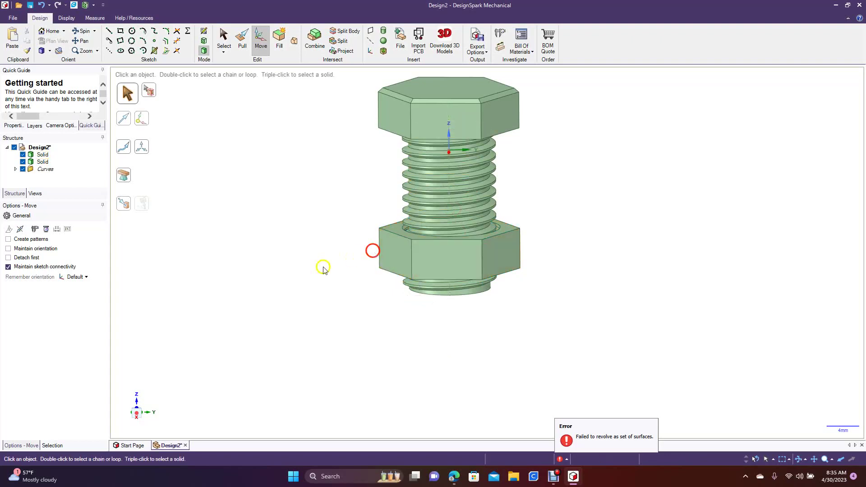
left_click(45, 163)
left_click(220, 246)
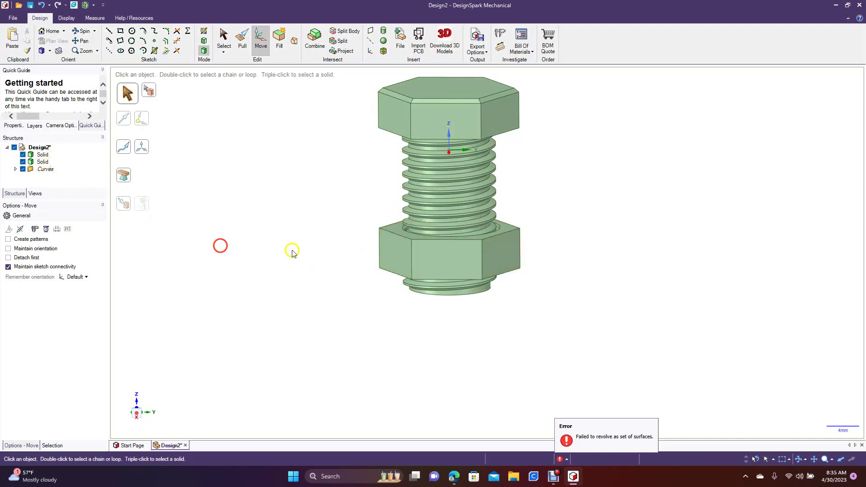
Create a vertical plane through the bolt's central axis and show the bolt and nut cut in section along it
left_click(369, 33)
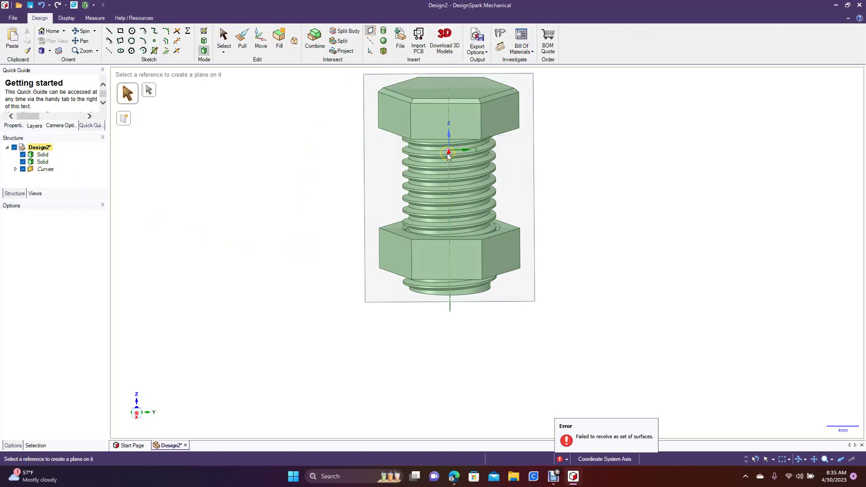
left_click(448, 153)
left_click(297, 220)
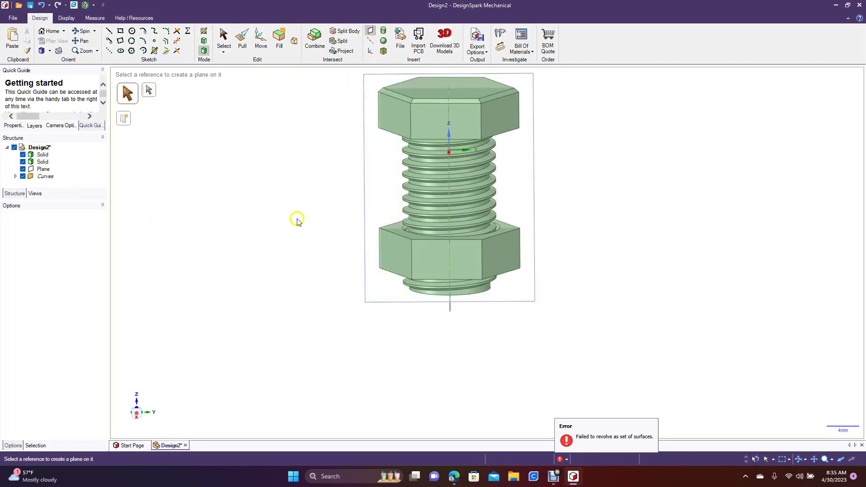
left_click(364, 201)
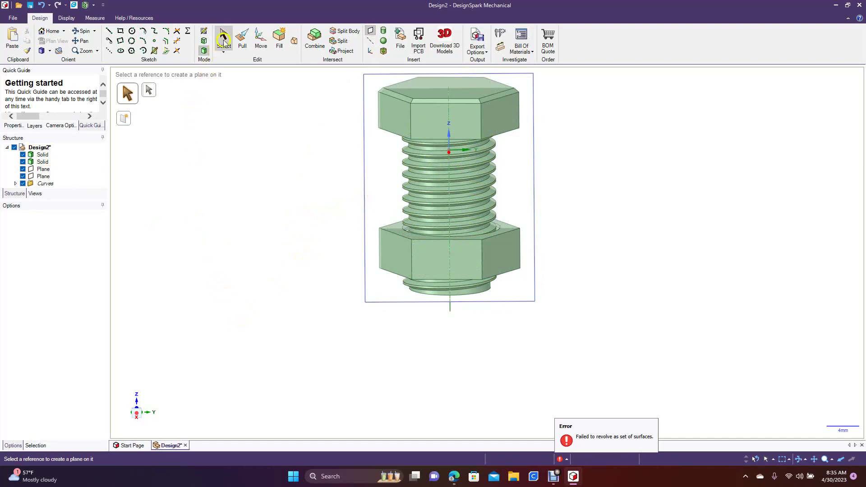
left_click(80, 30)
left_click(257, 175)
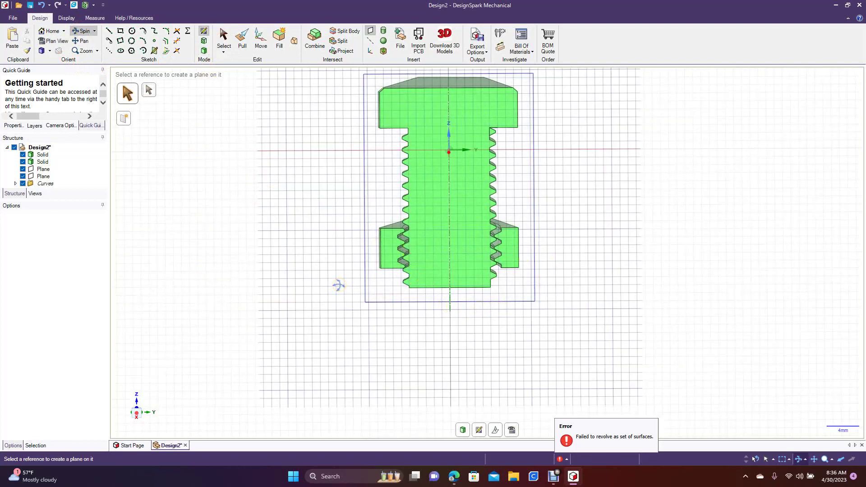
scroll(338, 285, "up", 3)
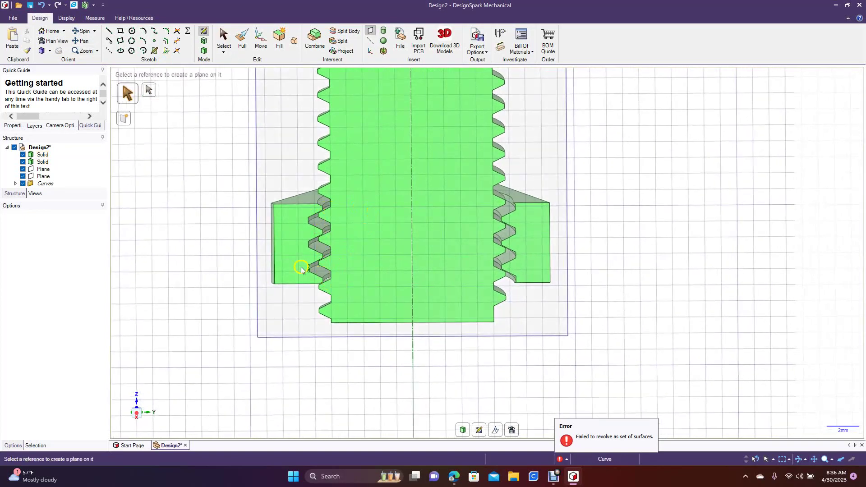
Move the nut up about 0.37 mm along the bolt's axis so its thread teeth sit centred in the bolt's grooves
left_click(43, 162)
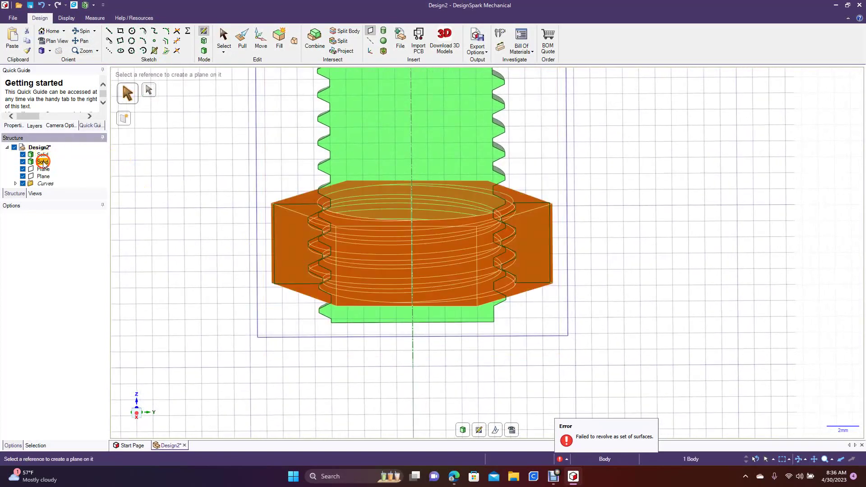
left_click(262, 39)
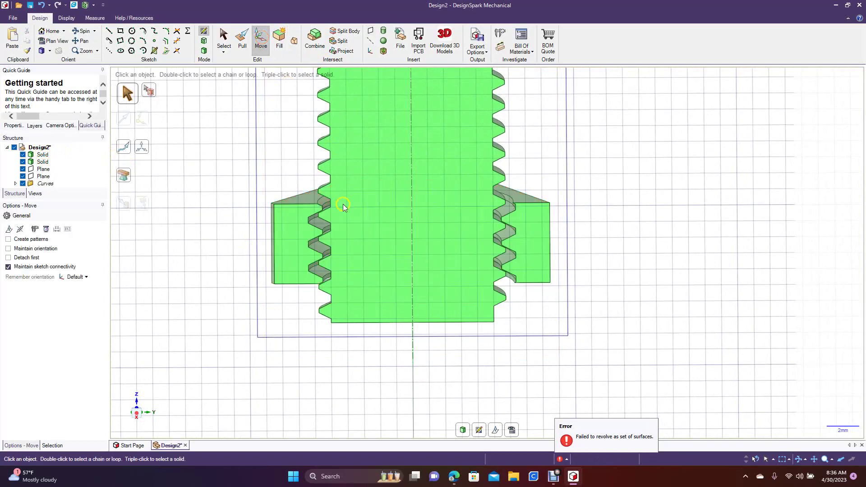
left_click(43, 162)
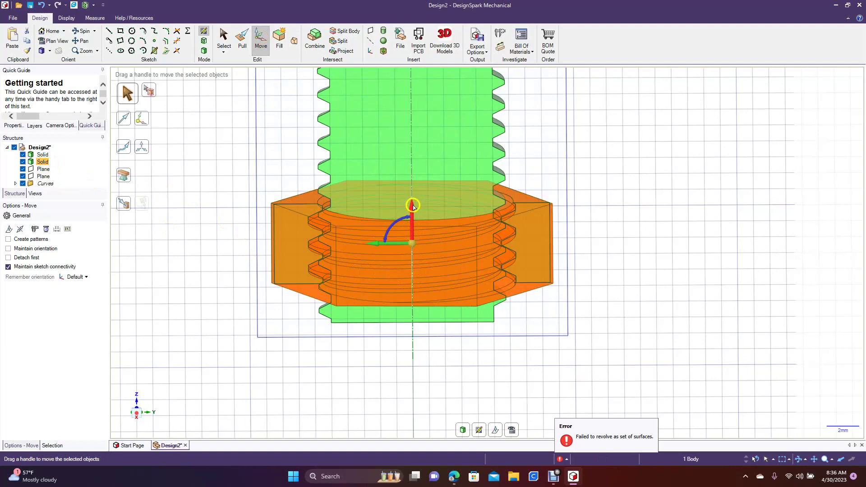
left_click_drag(414, 209, 412, 204)
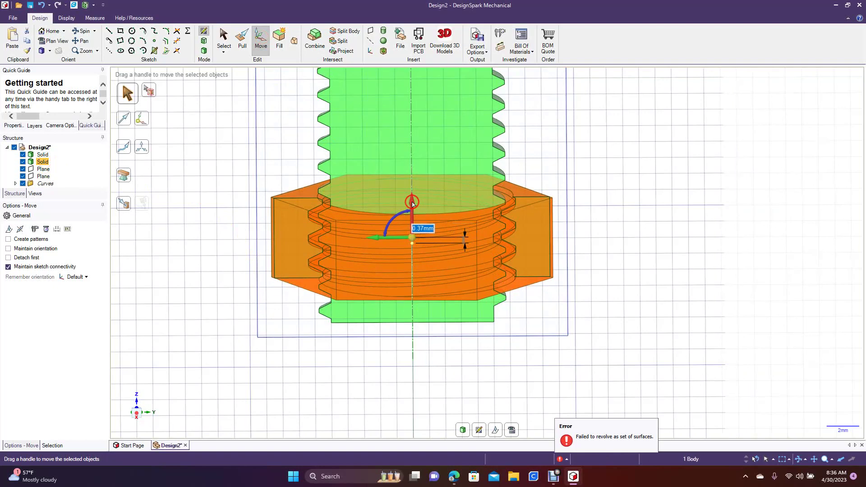
left_click(191, 206)
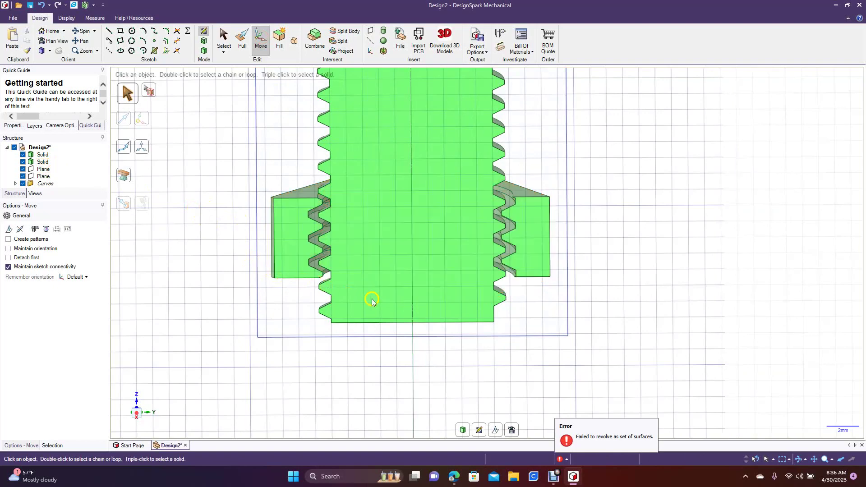
Return from the section view to the full solids and delete both vertical planes through the bolt and nut
left_click(82, 31)
mouse_move(165, 130)
left_mouse_down()
mouse_move(173, 117)
mouse_move(164, 116)
left_mouse_up()
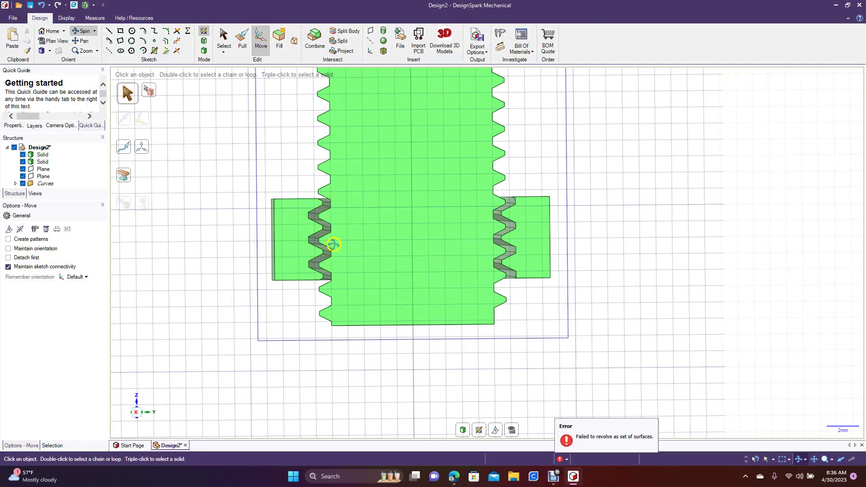
mouse_move(599, 225)
left_mouse_down()
mouse_move(601, 251)
mouse_move(604, 219)
mouse_move(603, 230)
left_mouse_up()
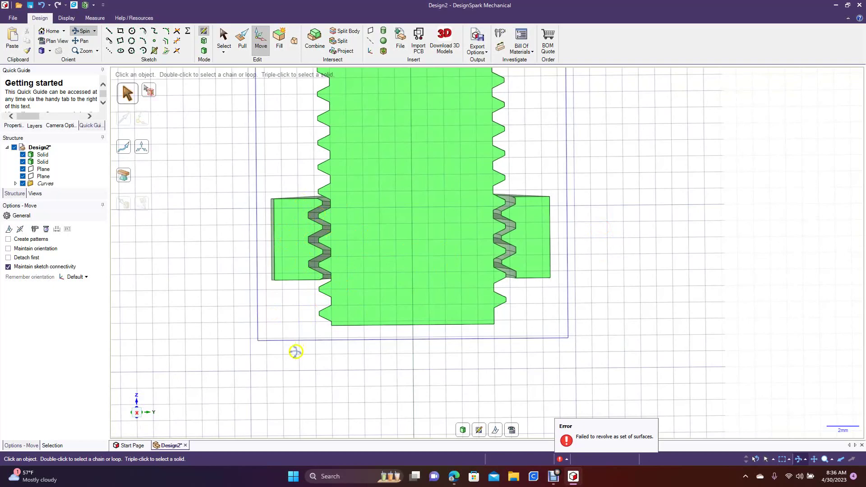
key("z")
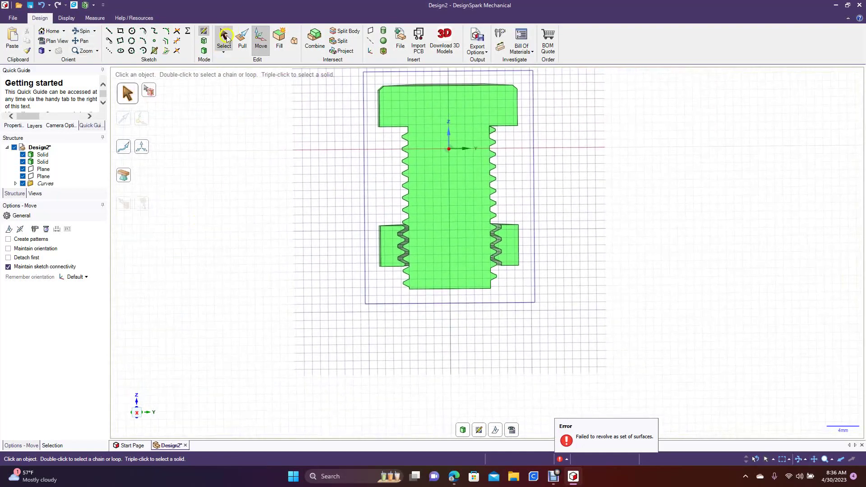
left_click(223, 38)
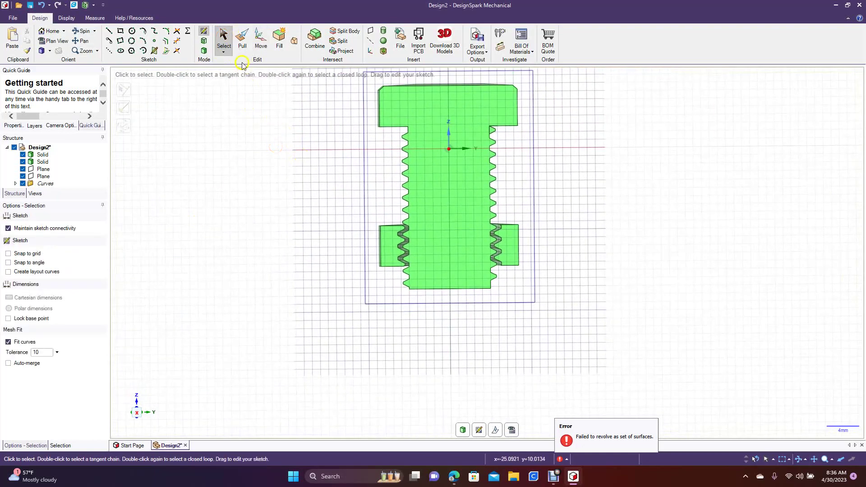
left_click(204, 53)
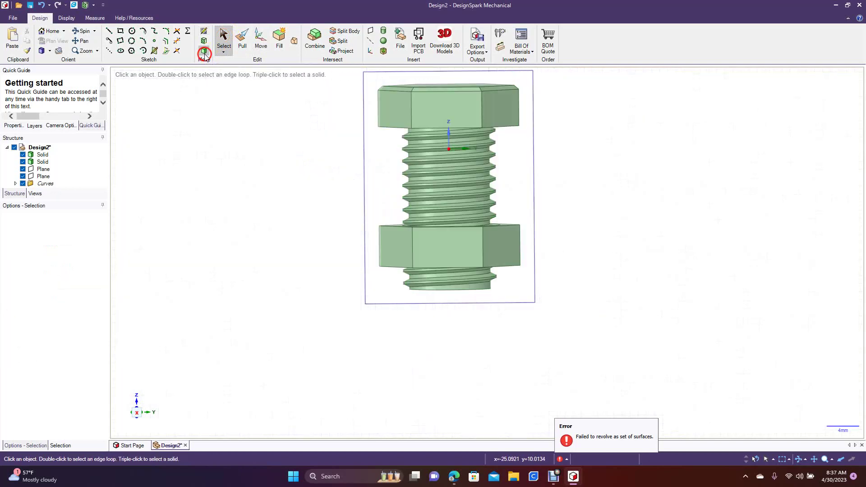
left_click(363, 202)
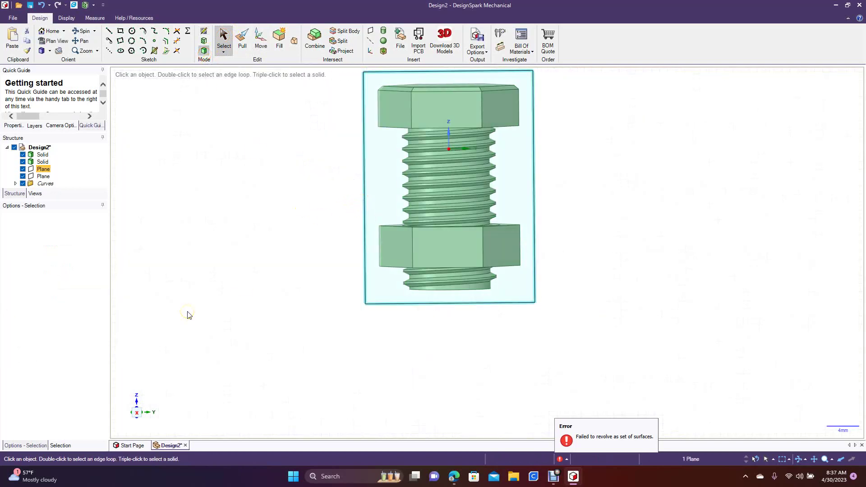
key("Delete")
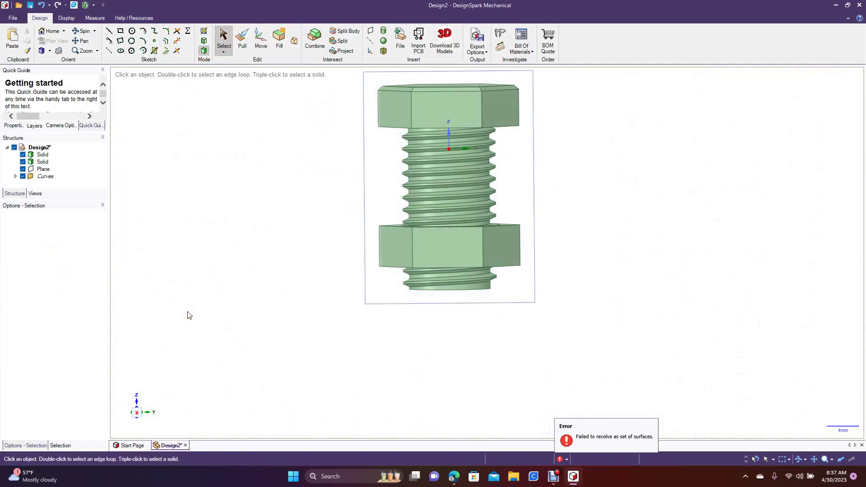
left_click(361, 178)
key("Delete")
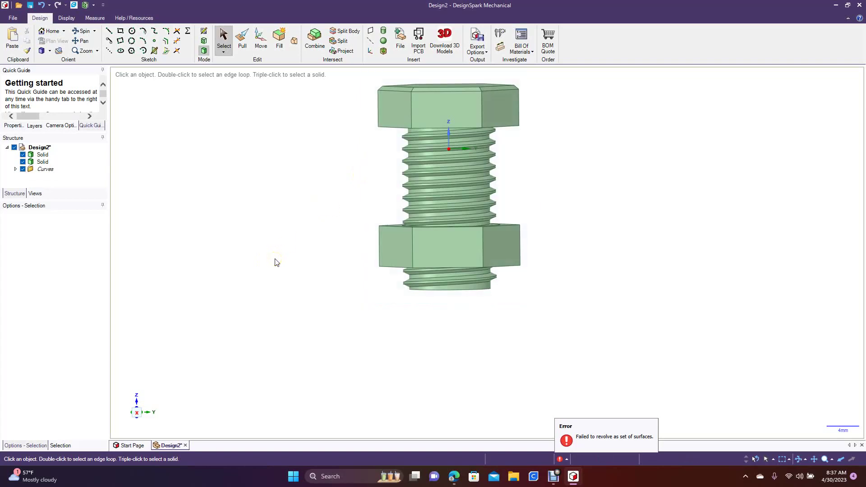
Move the nut down along the Z axis until it sits clear below the bolt's threaded end
left_click(43, 161)
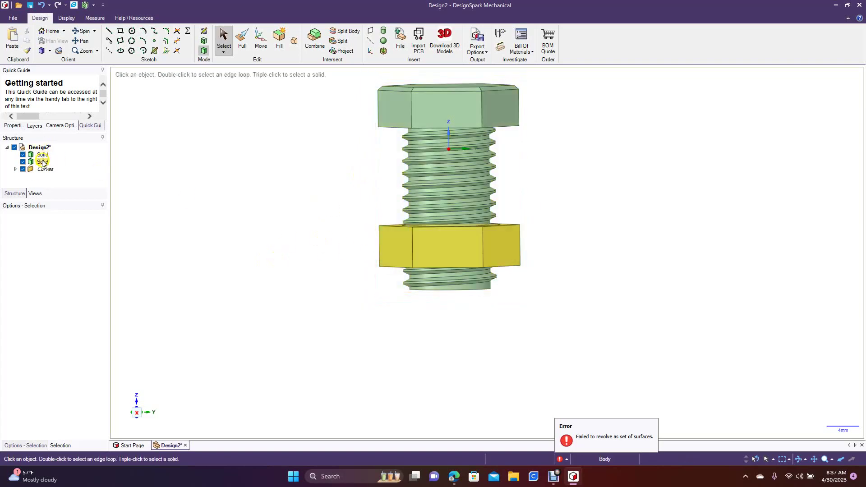
left_click(43, 162)
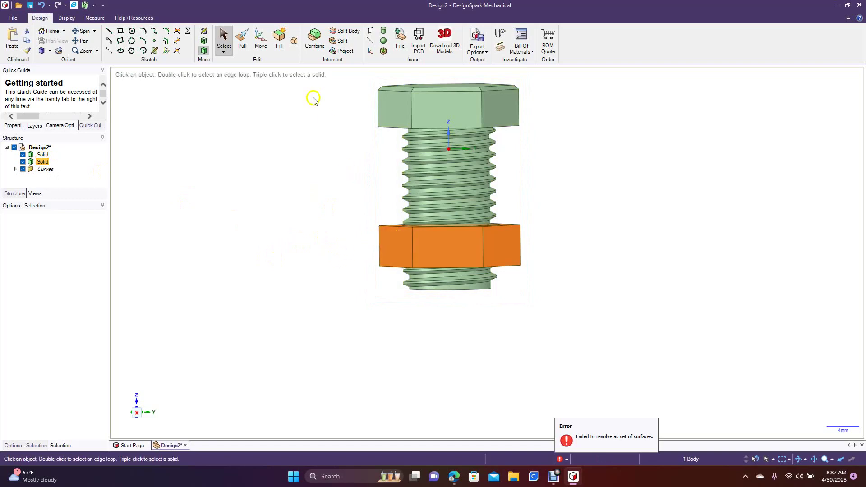
left_click(261, 43)
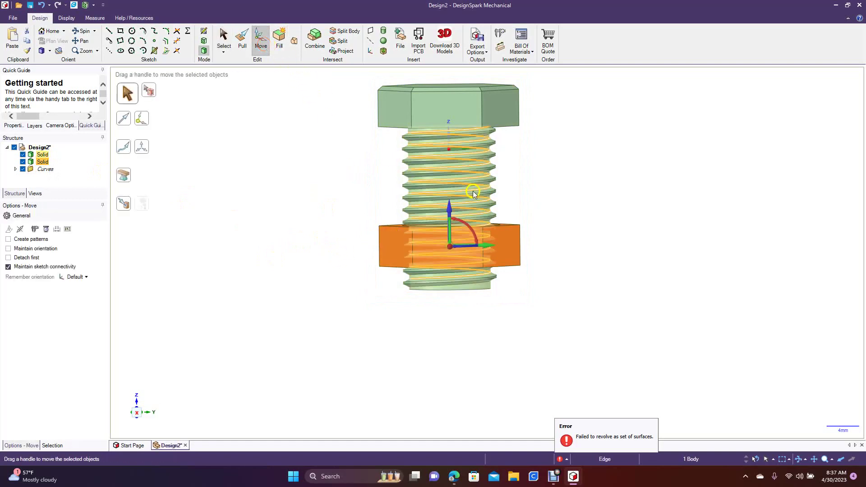
left_click_drag(449, 212, 448, 299)
left_click(341, 219)
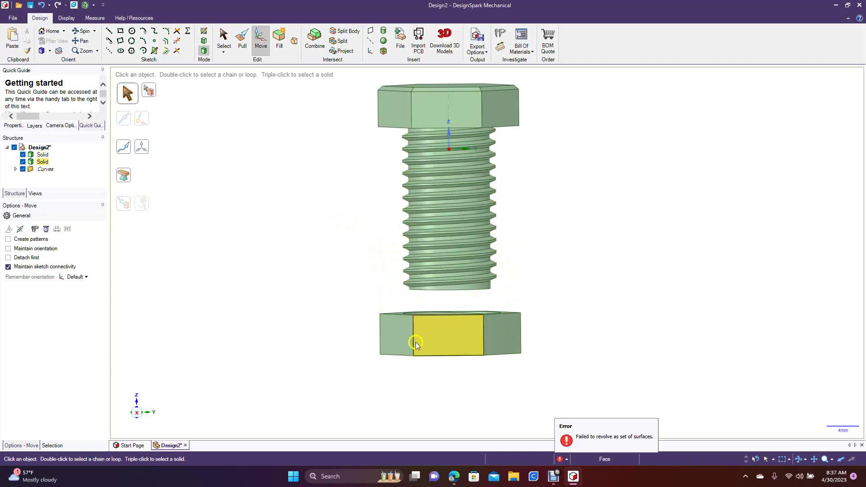
left_click(461, 140)
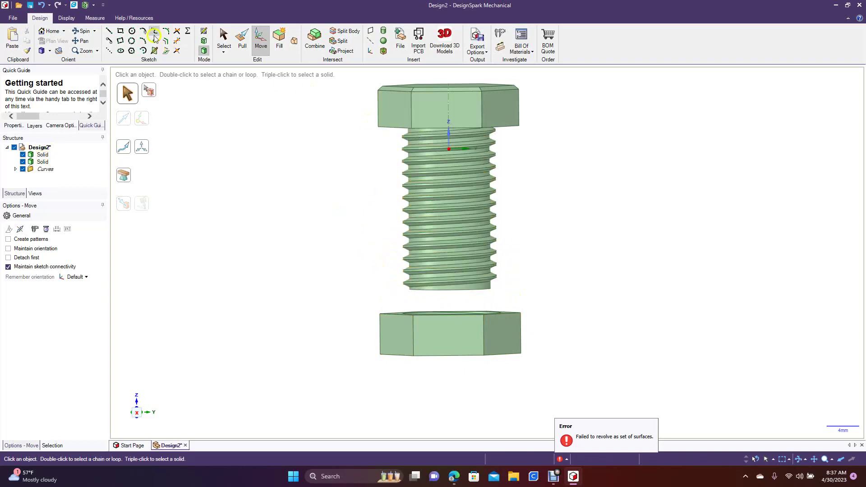
Examine the finished bolt thread and the nut's internal thread from several angles
left_click(90, 33)
left_click_drag(234, 128, 268, 142)
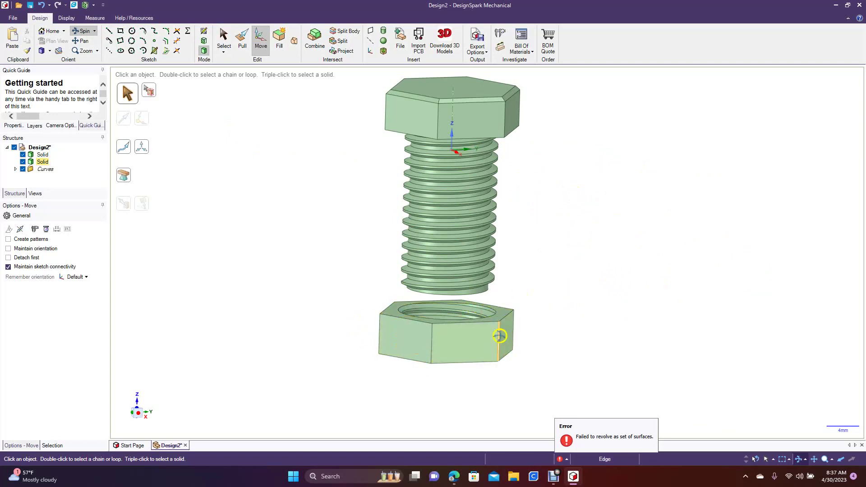
left_click(479, 138)
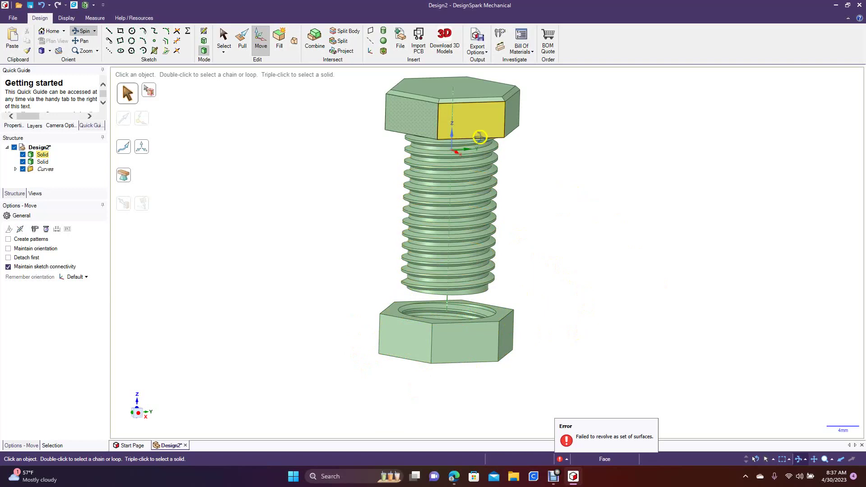
left_click(419, 176)
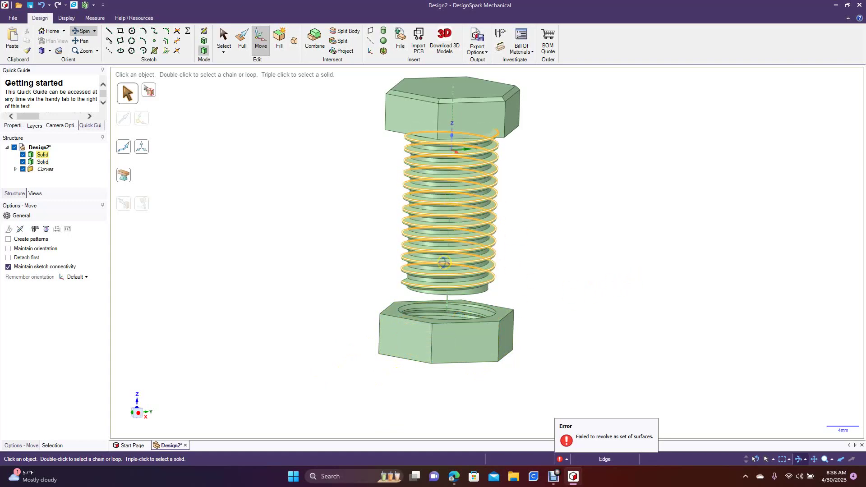
middle_click_drag(547, 233, 539, 215)
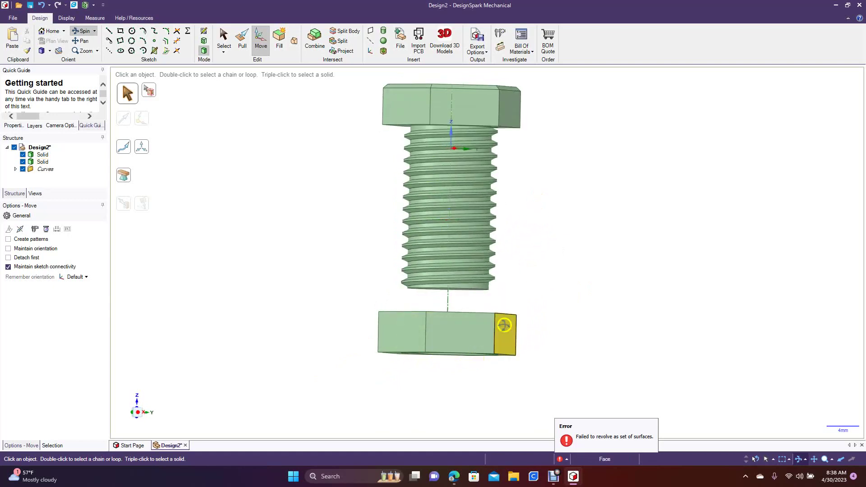
middle_click_drag(609, 184, 640, 222)
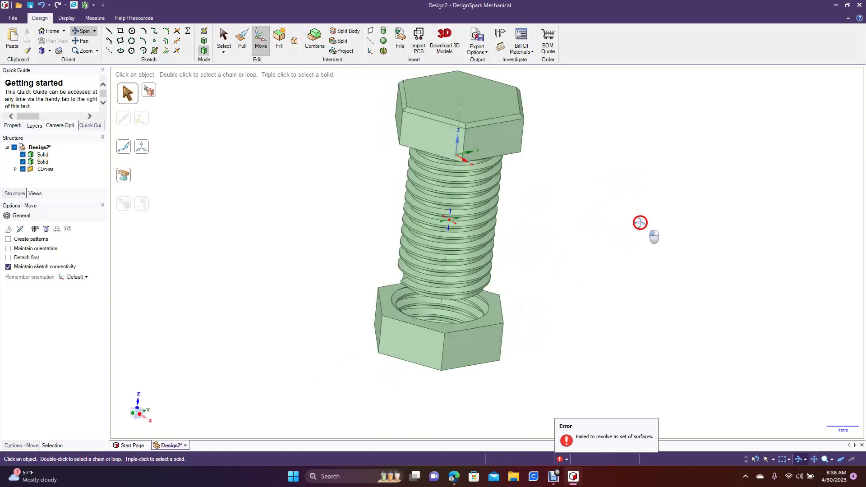
left_click(83, 40)
left_click_drag(290, 127, 301, 163)
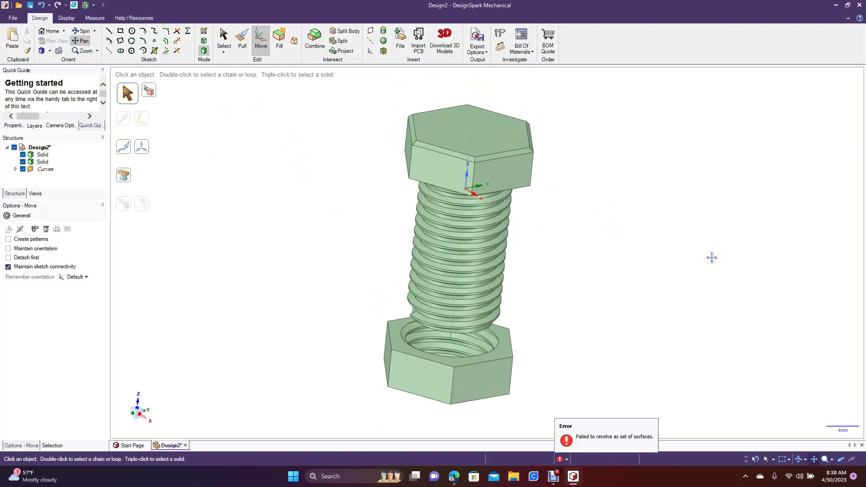